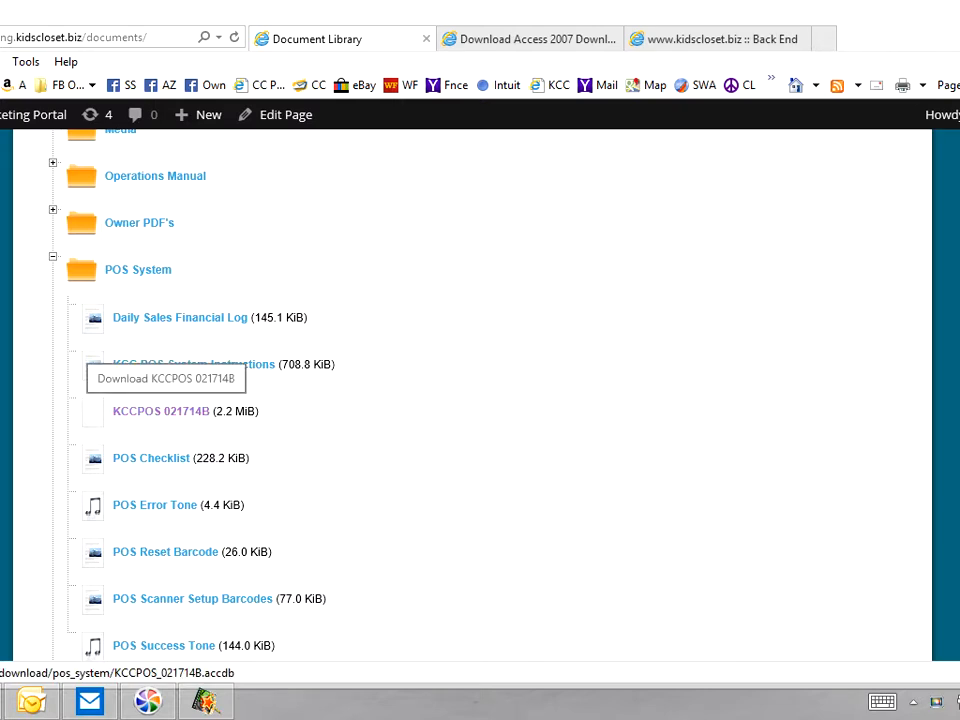
- Download the KCCPOS 021714B database from the POS System documents and save it to the Desktop
{"action": "right_click", "coordinate": [160, 411]}
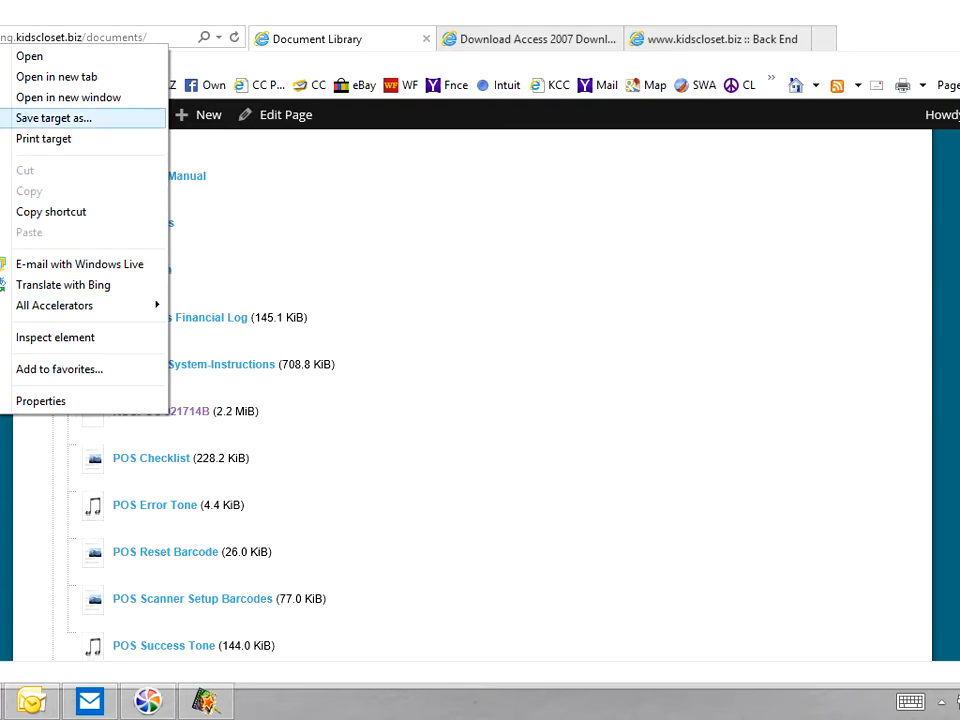
{"action": "left_click", "coordinate": [52, 118]}
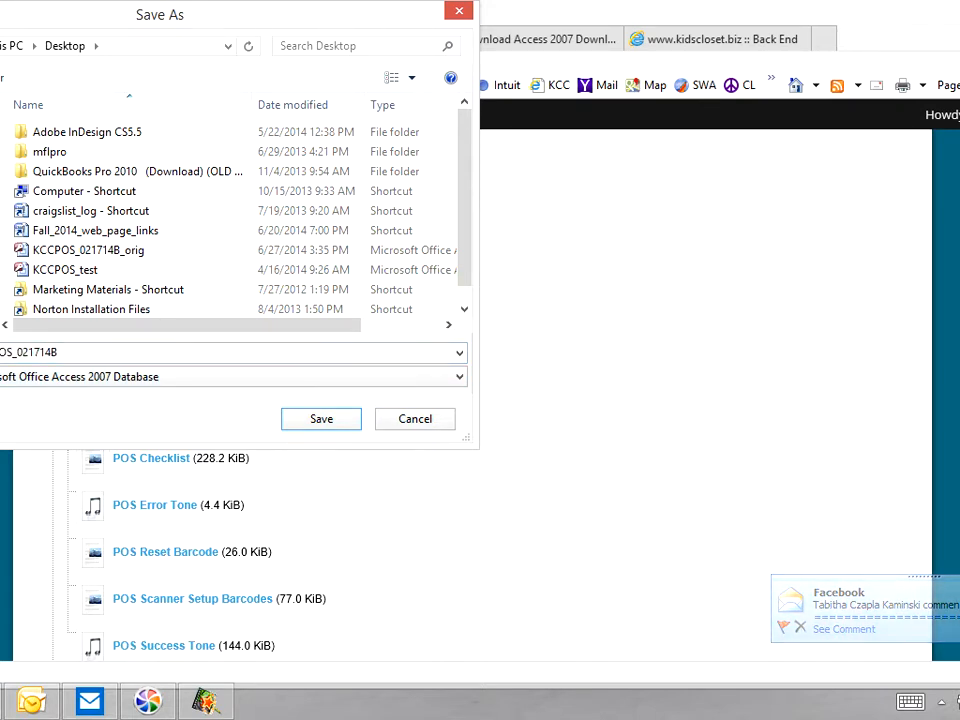
{"action": "left_click", "coordinate": [321, 418]}
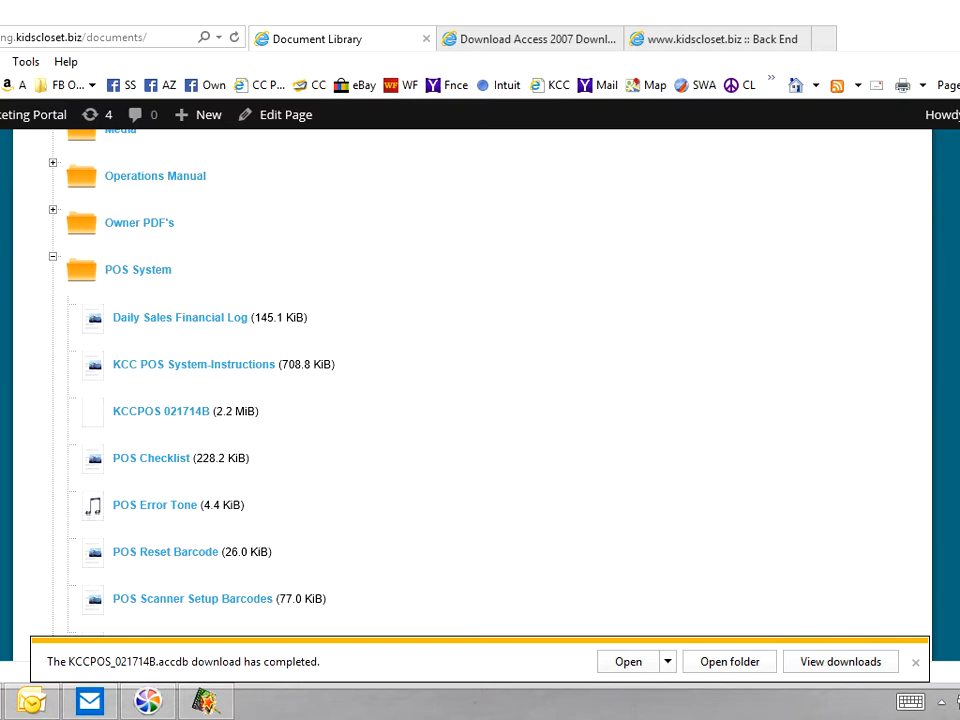
- Save the POS Error Tone sound file from the document library into the KCCPOS folder on the C: drive
{"action": "scroll", "coordinate": [470, 380], "scroll_direction": "down", "scroll_amount": 1}
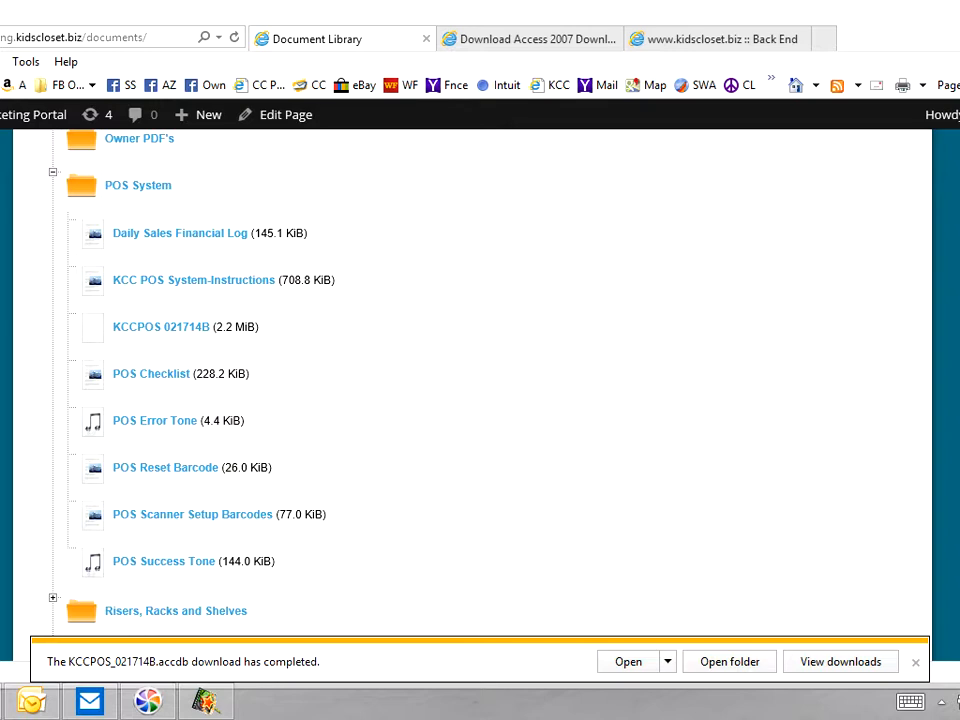
{"action": "right_click", "coordinate": [168, 420]}
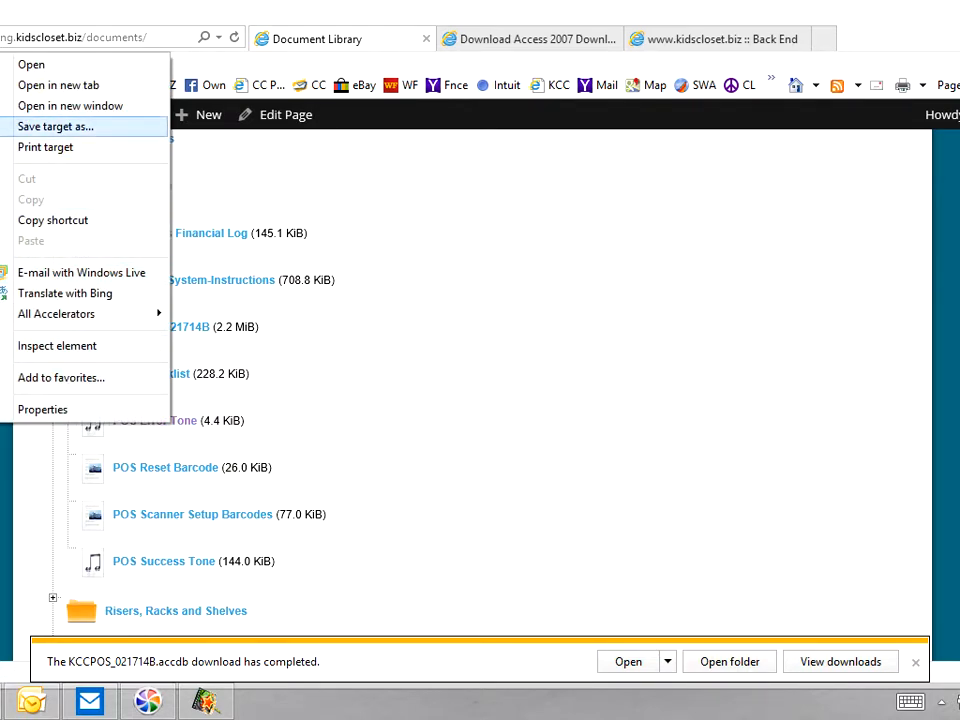
{"action": "key", "text": "Return"}
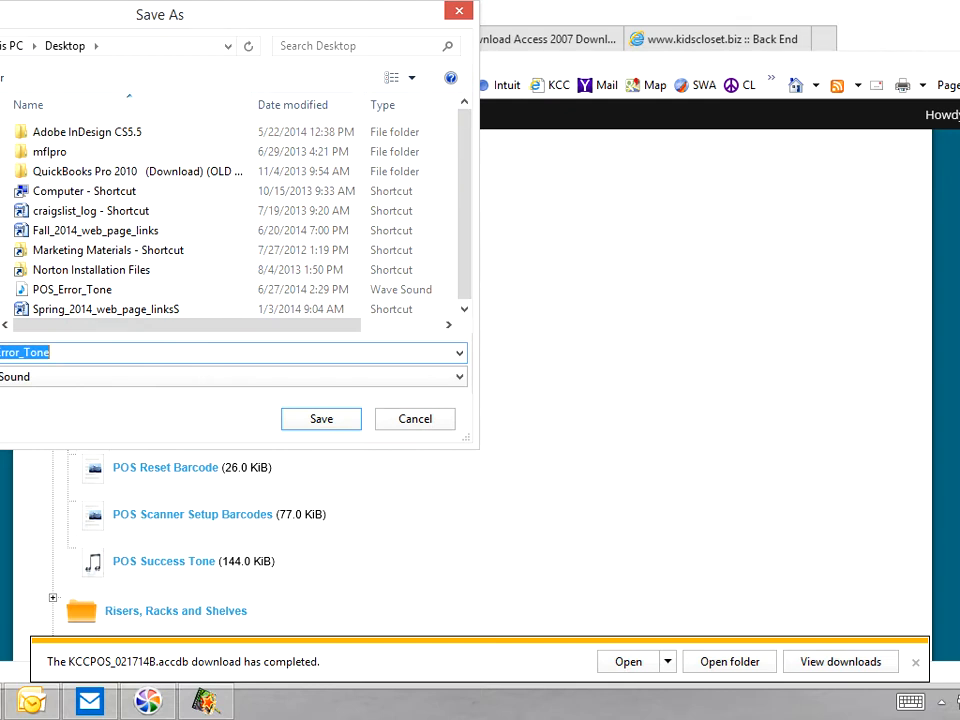
{"action": "left_click", "coordinate": [2, 212]}
{"action": "double_click", "coordinate": [52, 191]}
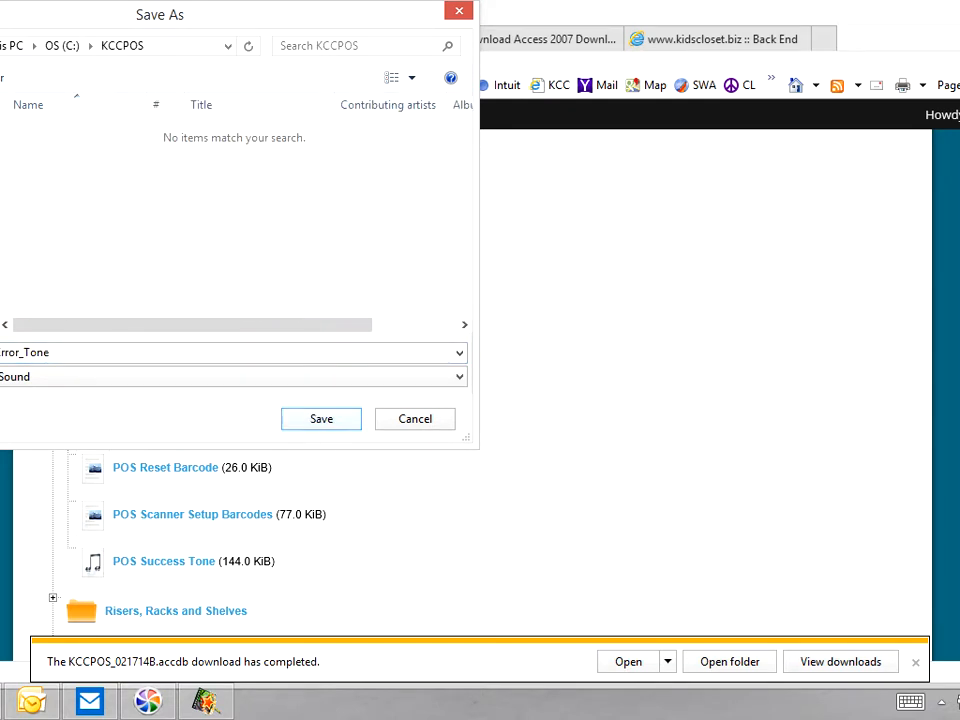
{"action": "key", "text": "Return"}
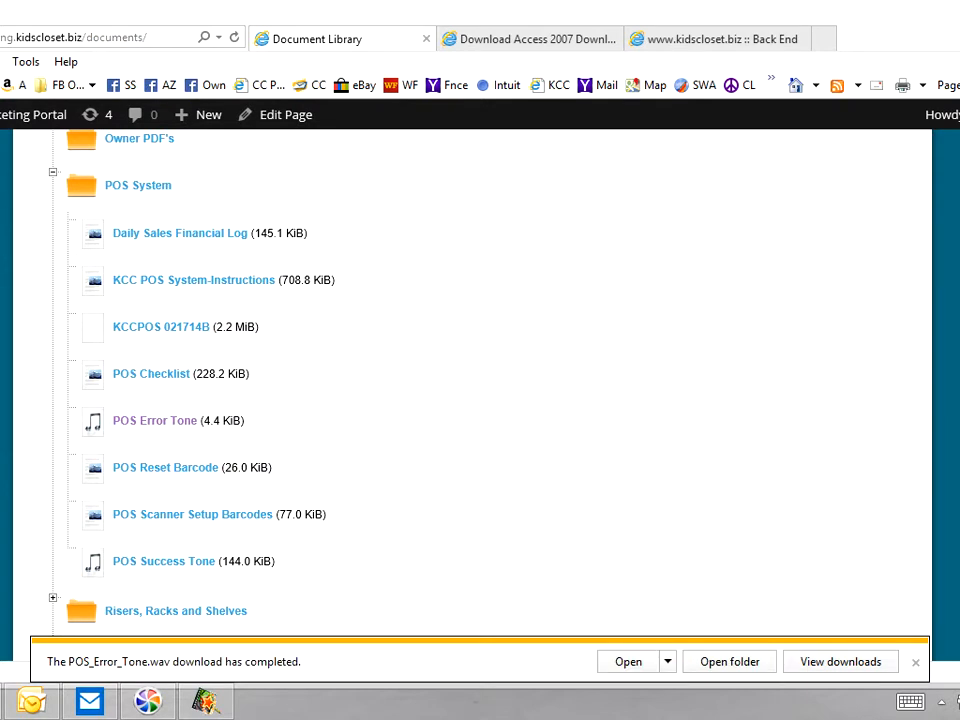
- Save the POS Success Tone sound file from the document library into the C: drive's KCCPOS folder
{"action": "scroll", "coordinate": [208, 474], "scroll_direction": "down", "scroll_amount": 1}
{"action": "right_click", "coordinate": [207, 475]}
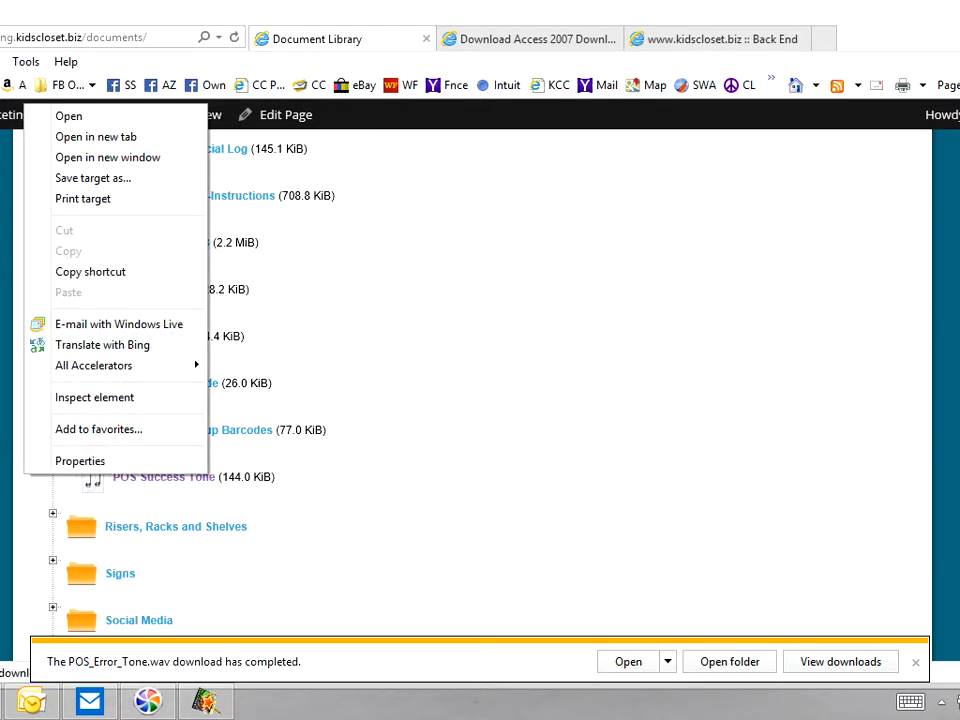
{"action": "key", "text": "Up"}
{"action": "key", "text": "Up"}
{"action": "key", "text": "Up"}
{"action": "key", "text": "Up"}
{"action": "key", "text": "Up"}
{"action": "key", "text": "Up"}
{"action": "key", "text": "Up"}
{"action": "key", "text": "Up"}
{"action": "key", "text": "Up"}
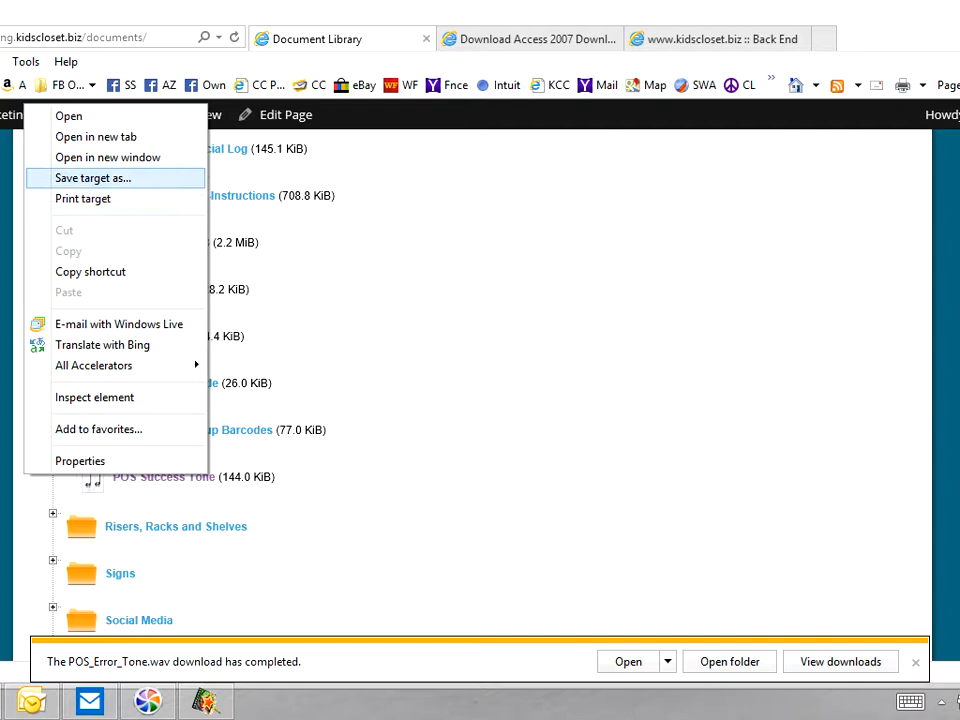
{"action": "key", "text": "Return"}
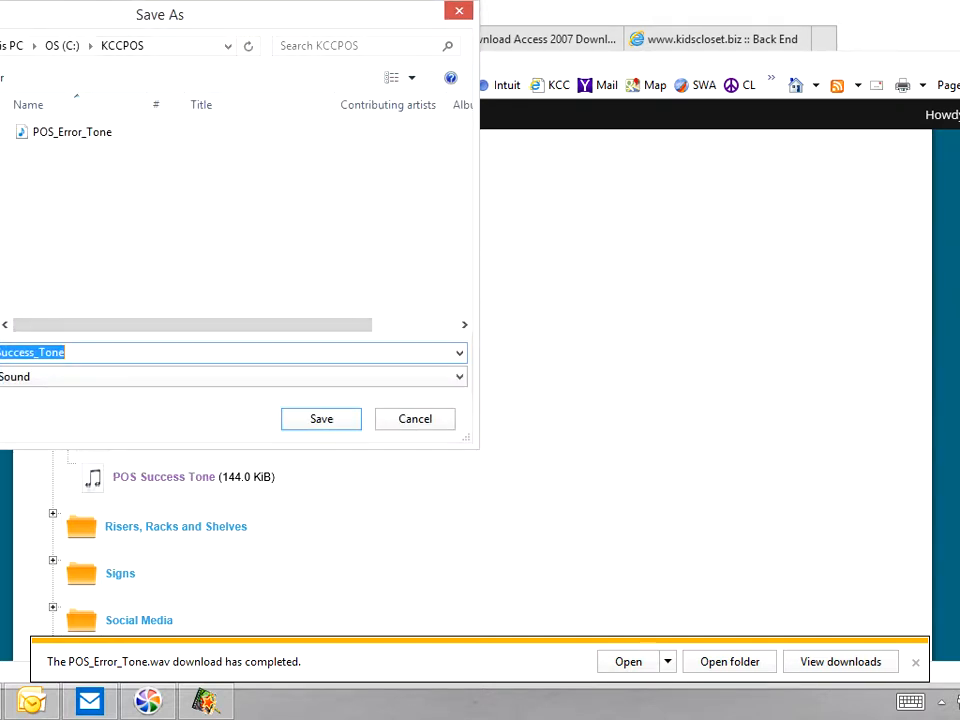
{"action": "key", "text": "Return"}
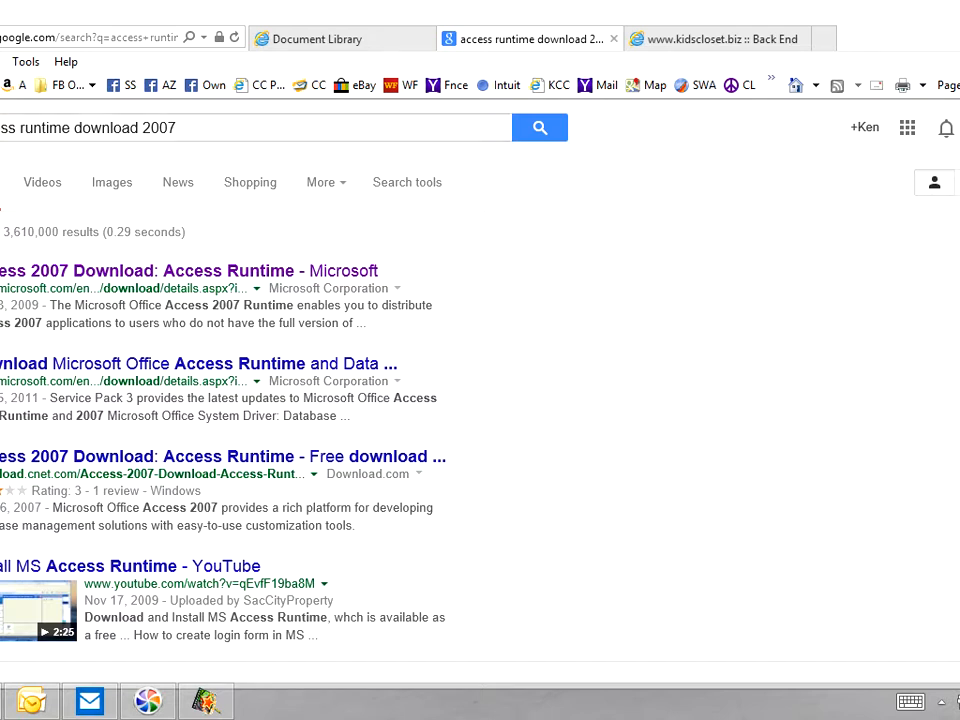
- Download the English Access 2007 Runtime from Microsoft's search result, choosing the Desktop as the location for AccessRuntime
{"action": "left_click_drag", "start_coordinate": [178, 128], "coordinate": [0, 128]}
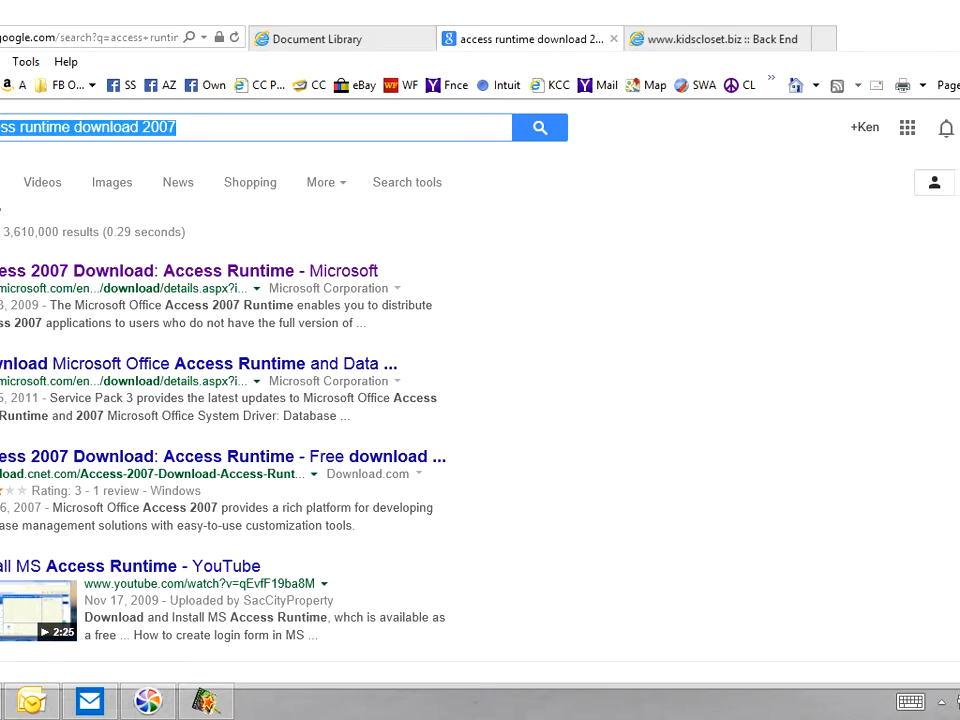
{"action": "left_click", "coordinate": [188, 271]}
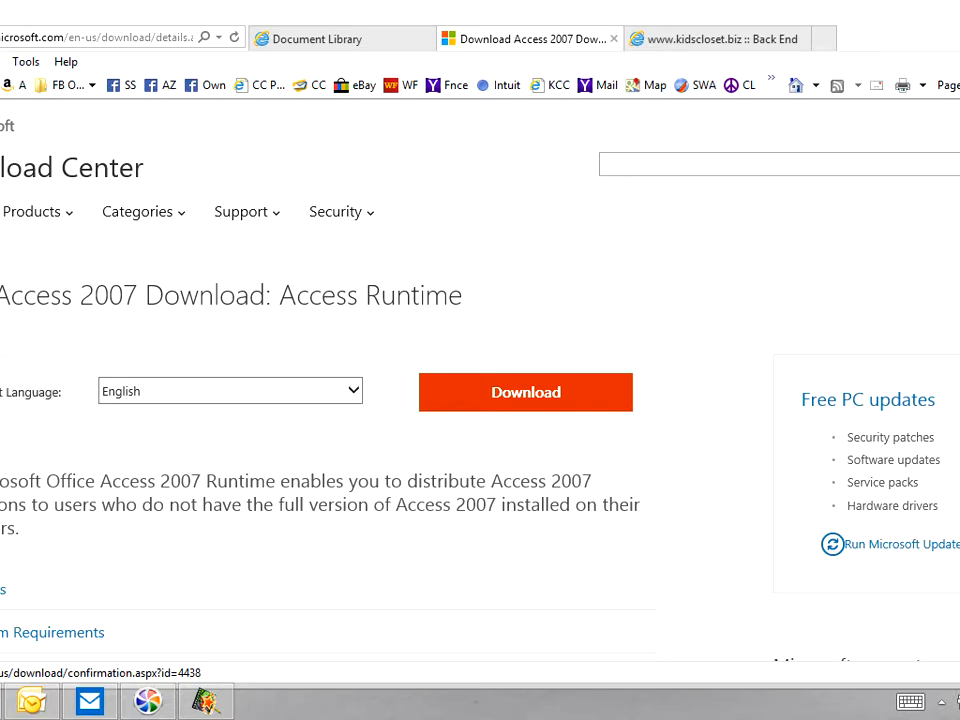
{"action": "left_click", "coordinate": [525, 392]}
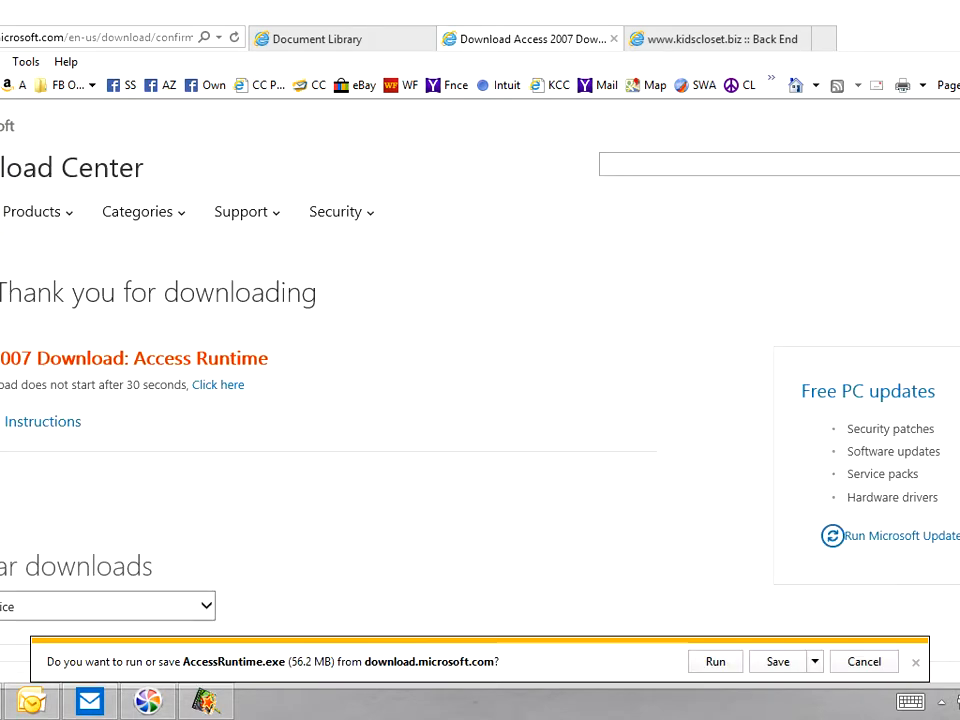
{"action": "left_click", "coordinate": [815, 661]}
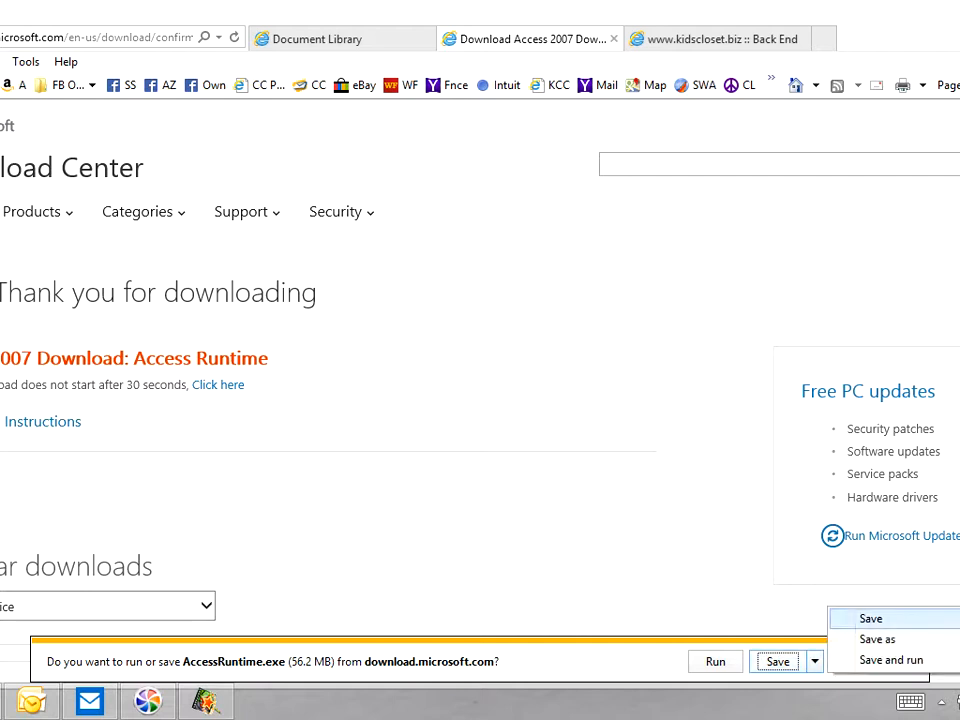
{"action": "left_click", "coordinate": [877, 637]}
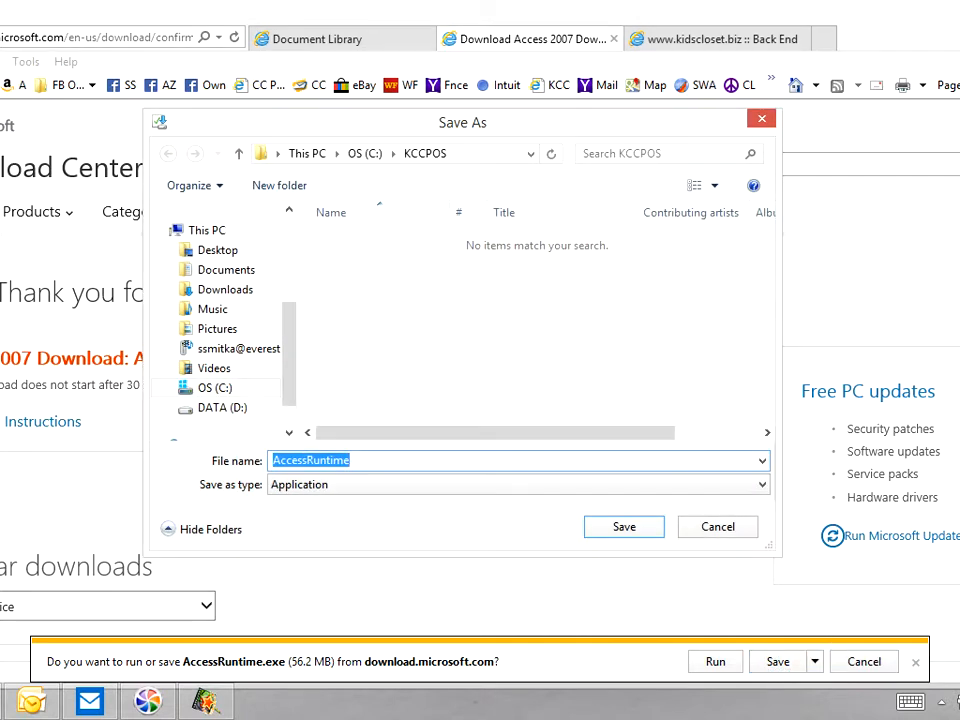
{"action": "left_click", "coordinate": [218, 250]}
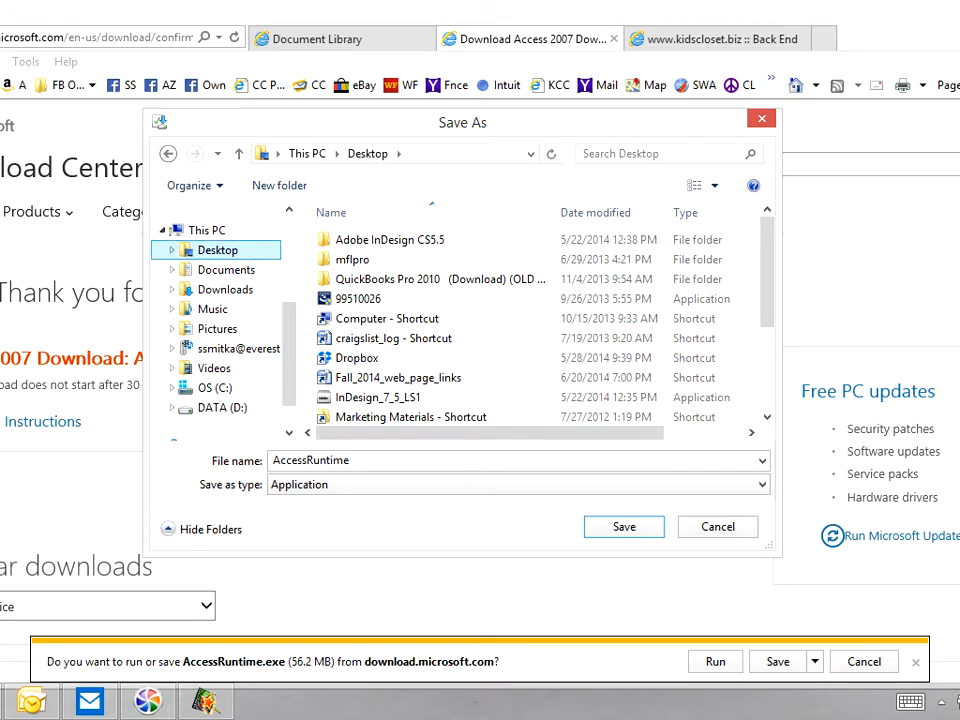
{"action": "left_click", "coordinate": [718, 526]}
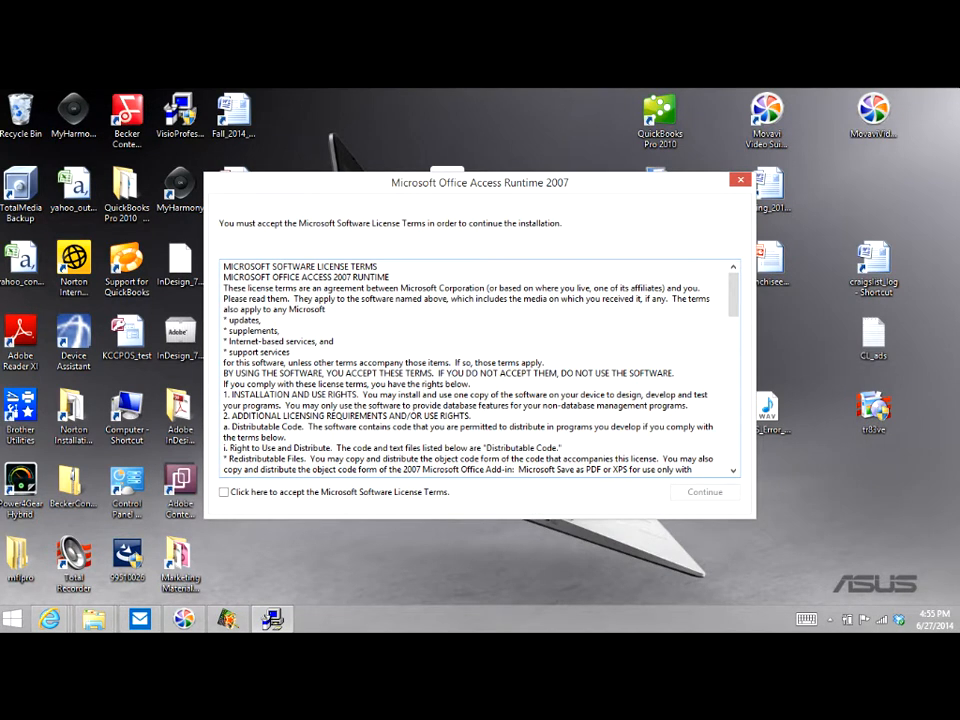
- Try to install Microsoft Office Access Runtime 2007, accepting the Microsoft Software License Terms
{"action": "left_click", "coordinate": [224, 492]}
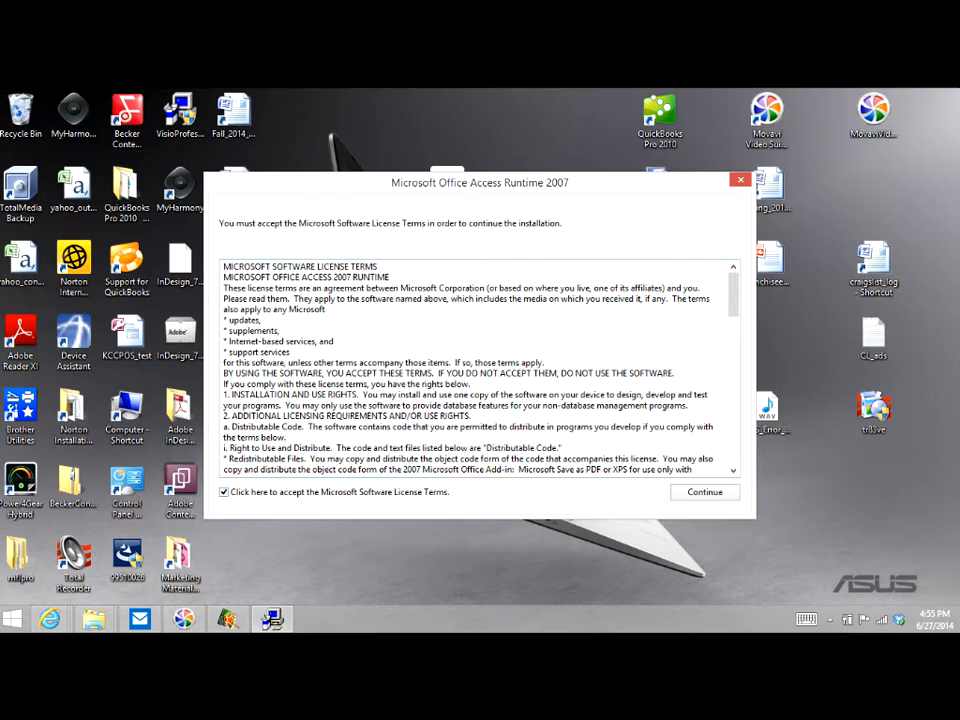
{"action": "left_click", "coordinate": [705, 492]}
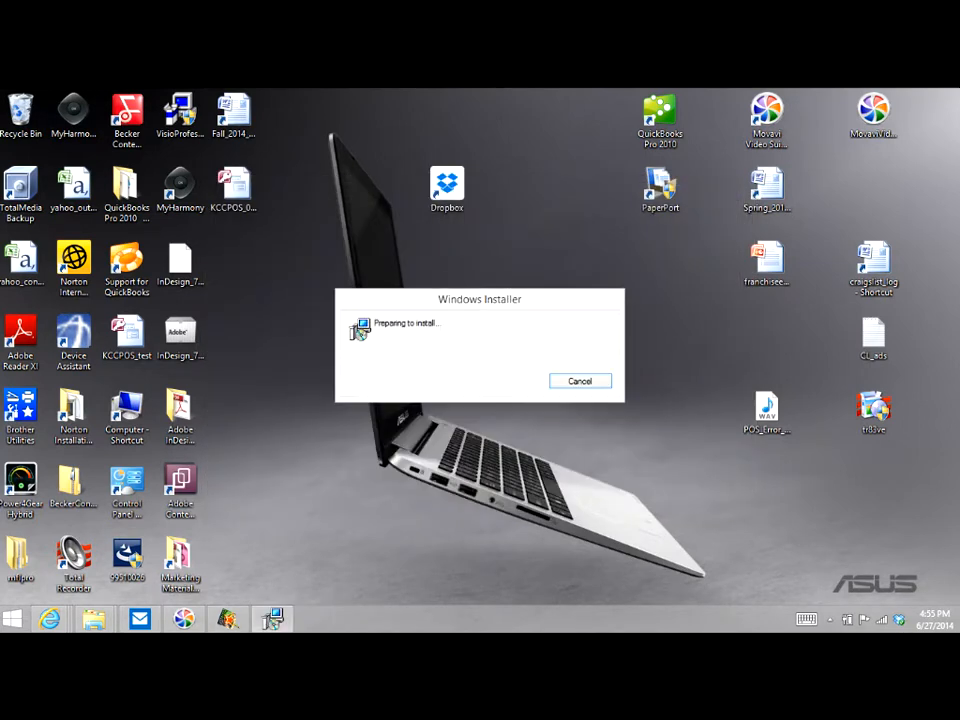
{"action": "left_click", "coordinate": [580, 381]}
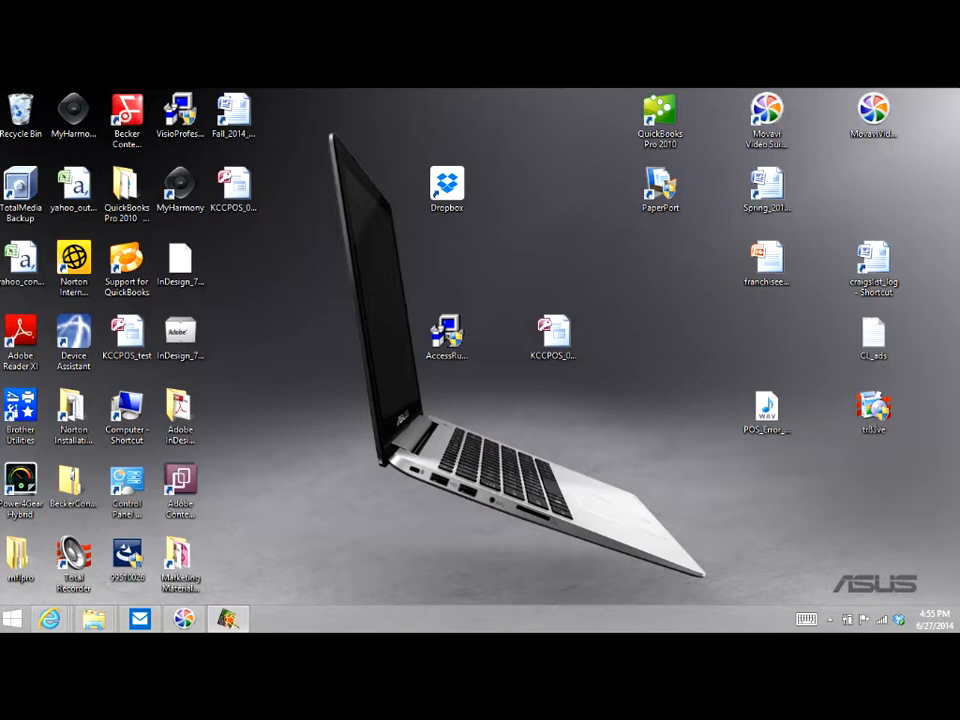
- Open the KCCPOS_021714B_orig database from the desktop and enable its disabled macro content
{"action": "left_click", "coordinate": [554, 335]}
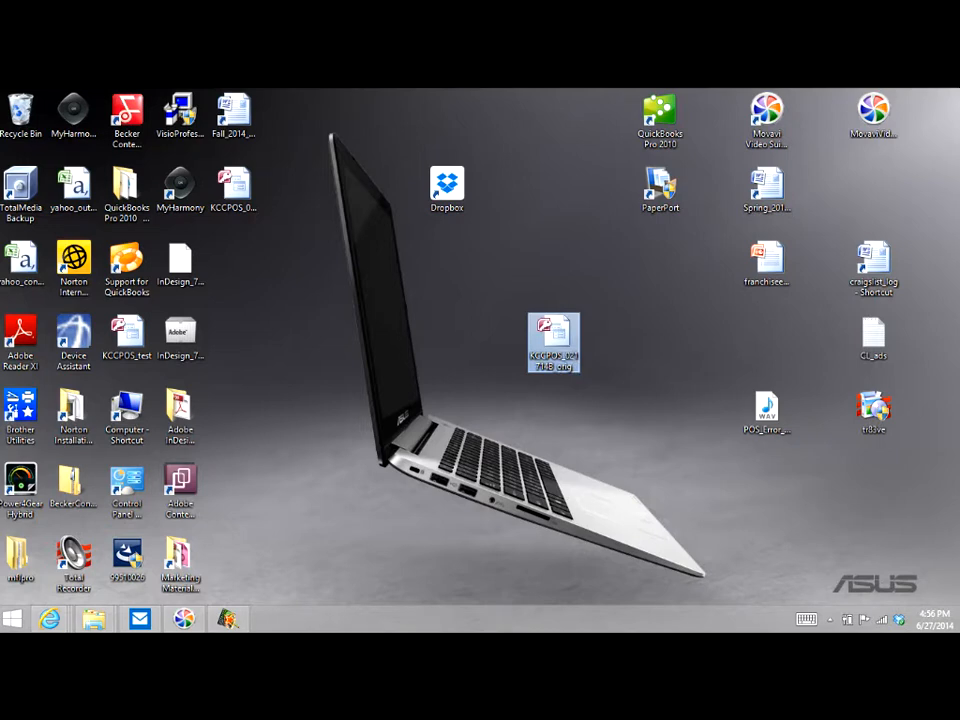
{"action": "double_click", "coordinate": [553, 342]}
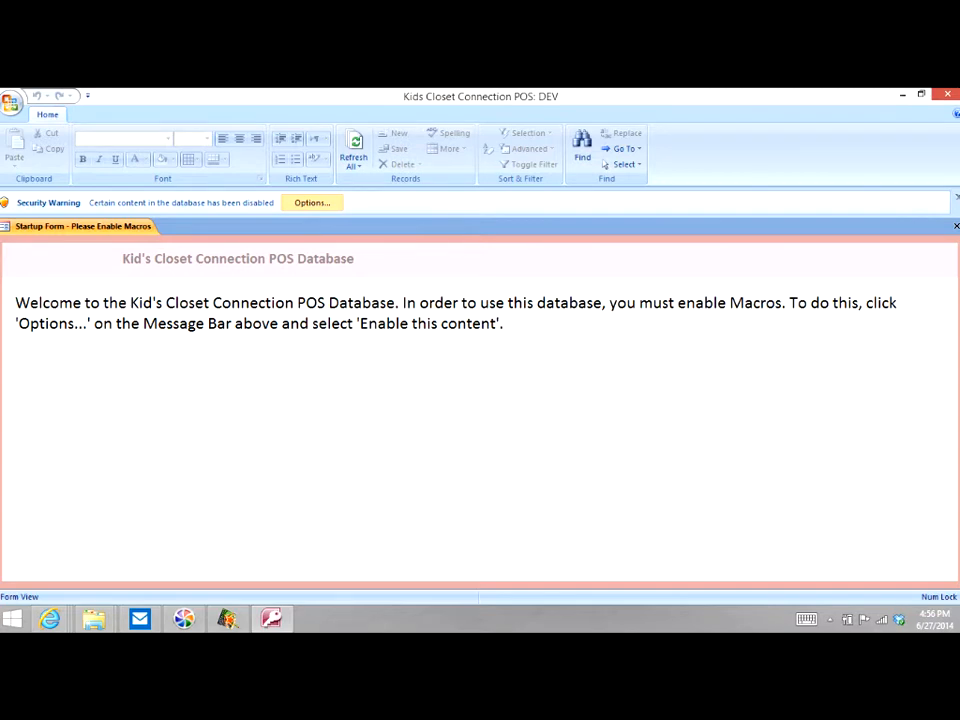
{"action": "left_click", "coordinate": [312, 202]}
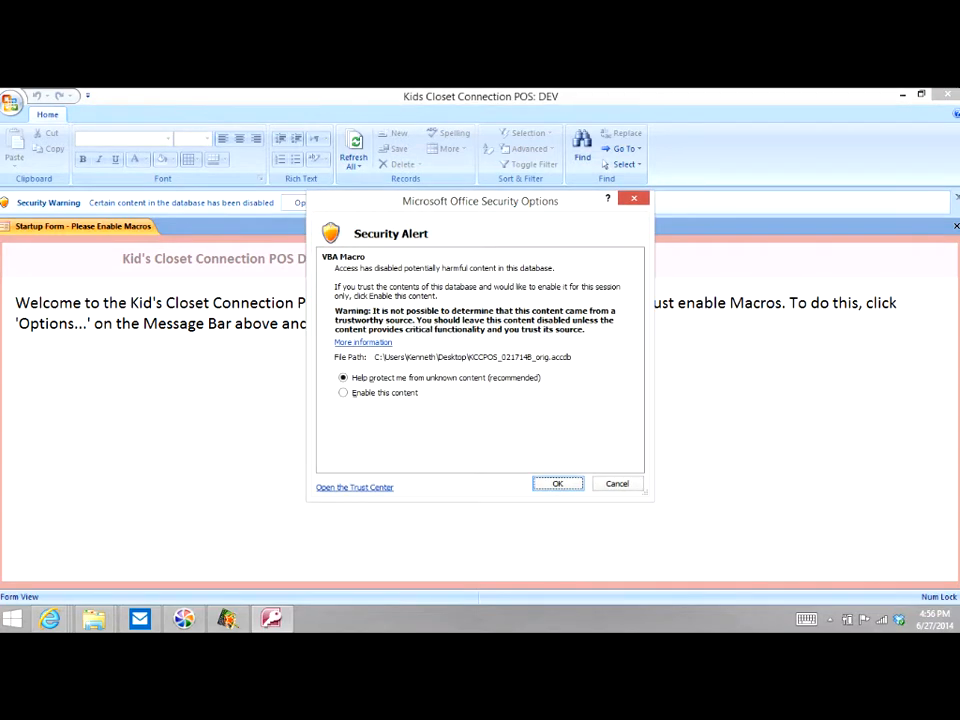
{"action": "left_click", "coordinate": [344, 393]}
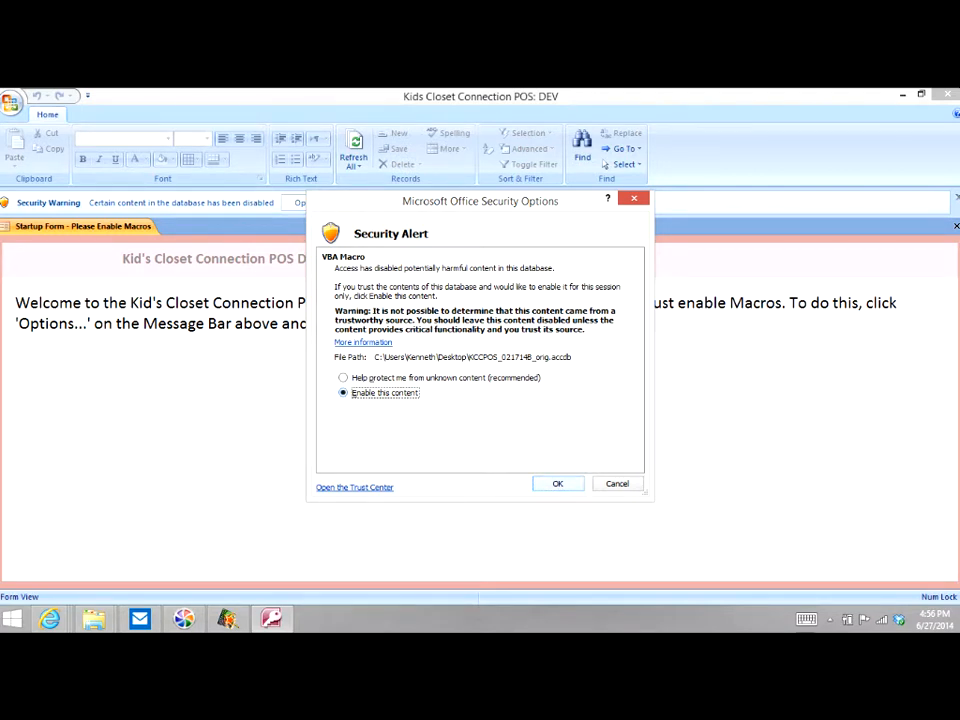
{"action": "left_click", "coordinate": [558, 484]}
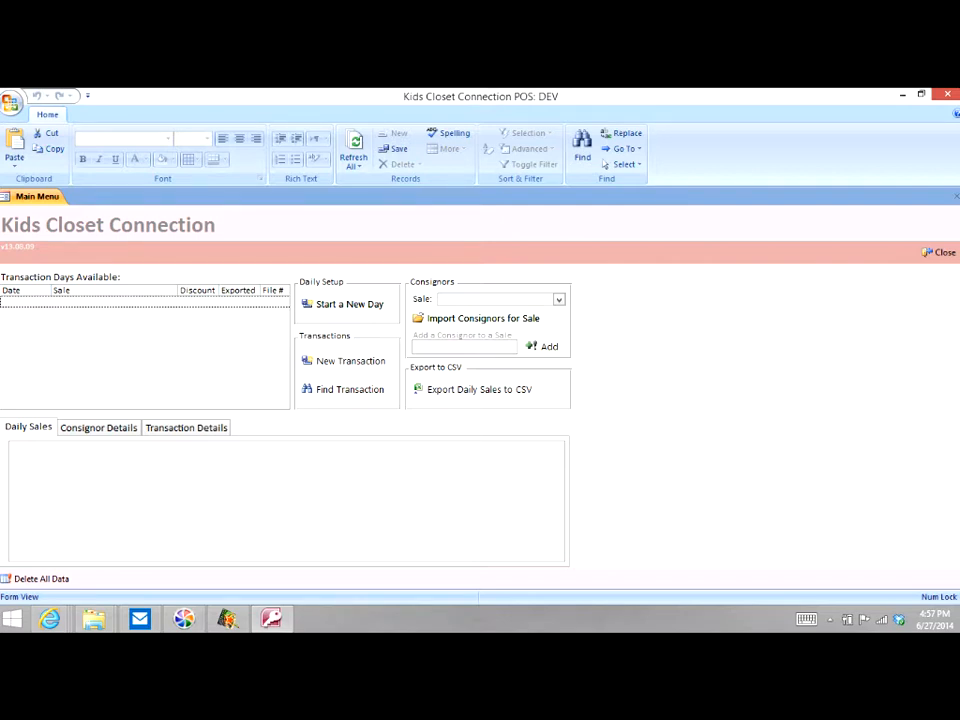
- Start a new day in the POS database, entering the computer name and file number 1
{"action": "left_click", "coordinate": [343, 304]}
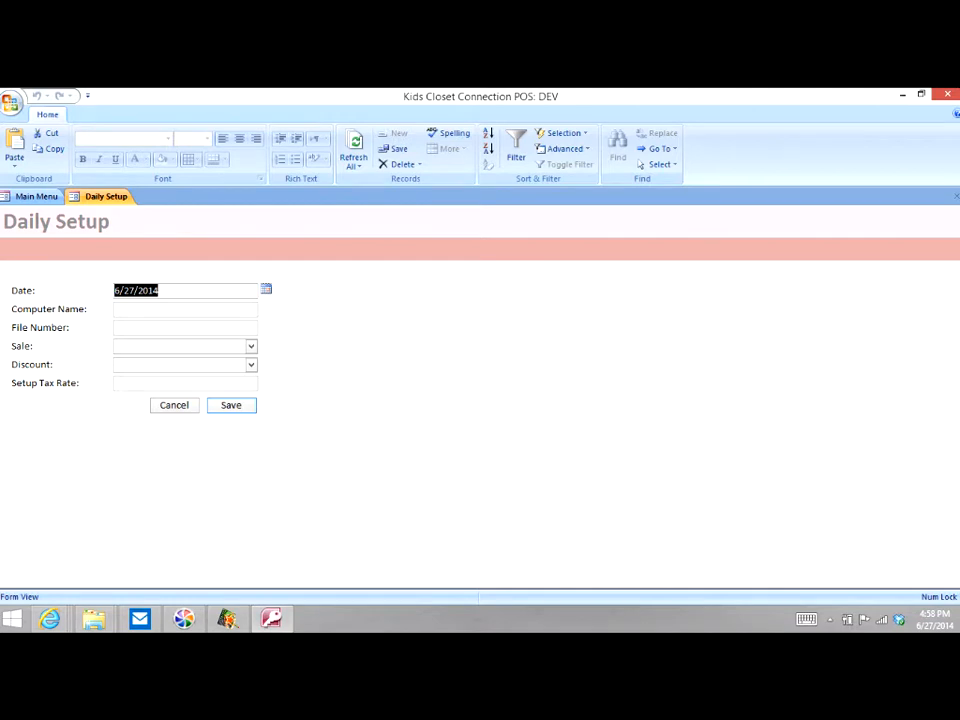
{"action": "left_click", "coordinate": [150, 309]}
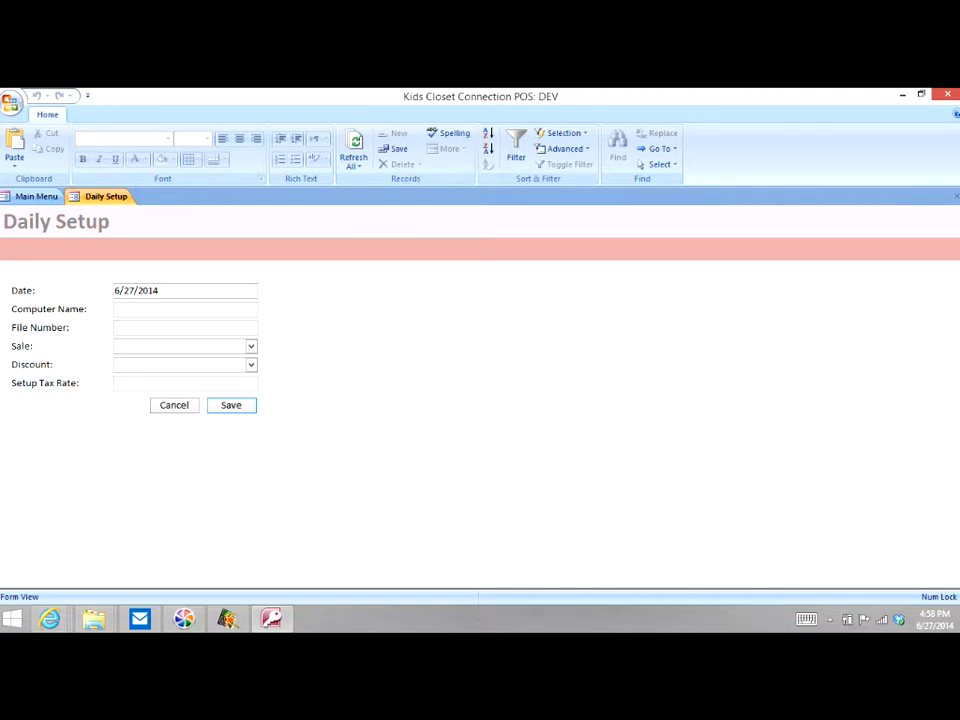
{"action": "type", "text": "Ken"}
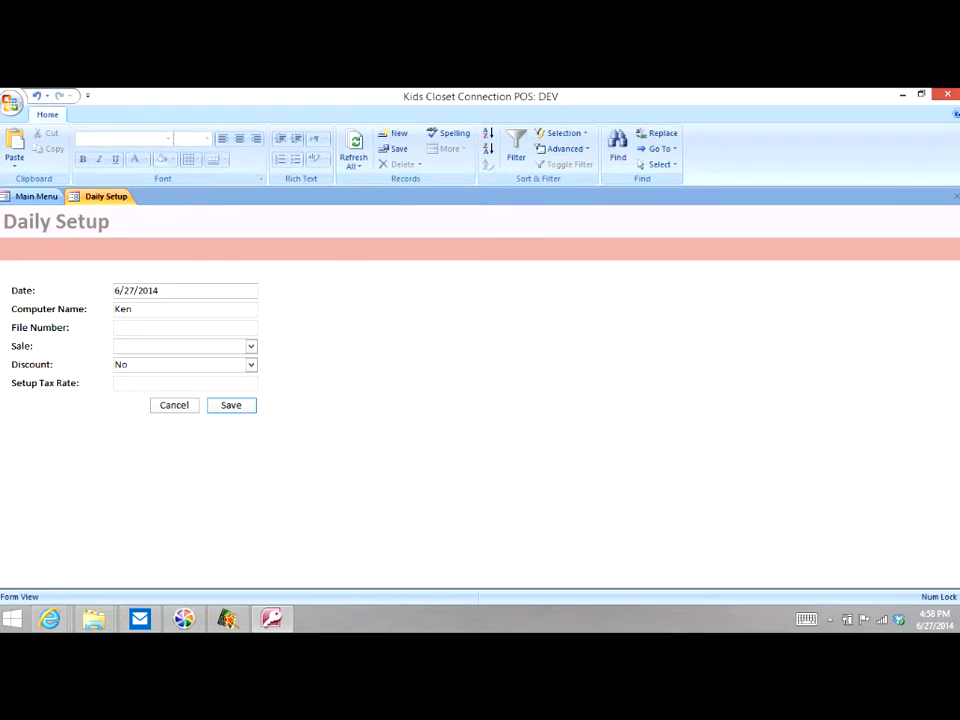
{"action": "key", "text": "Tab"}
{"action": "type", "text": "1"}
- Set the sale to "Sample Fall 2014" and add it to the sale list
{"action": "left_click", "coordinate": [116, 346]}
{"action": "type", "text": "Sample Fall 2014"}
{"action": "key", "text": "Tab"}
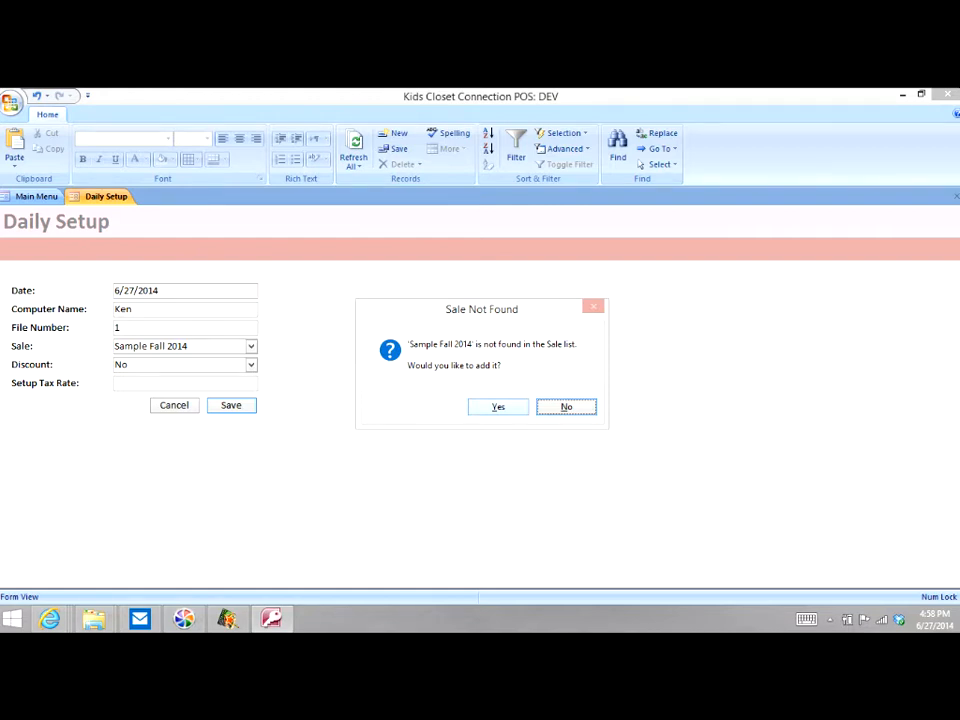
{"action": "key", "text": "Return"}
{"action": "key", "text": "Return"}
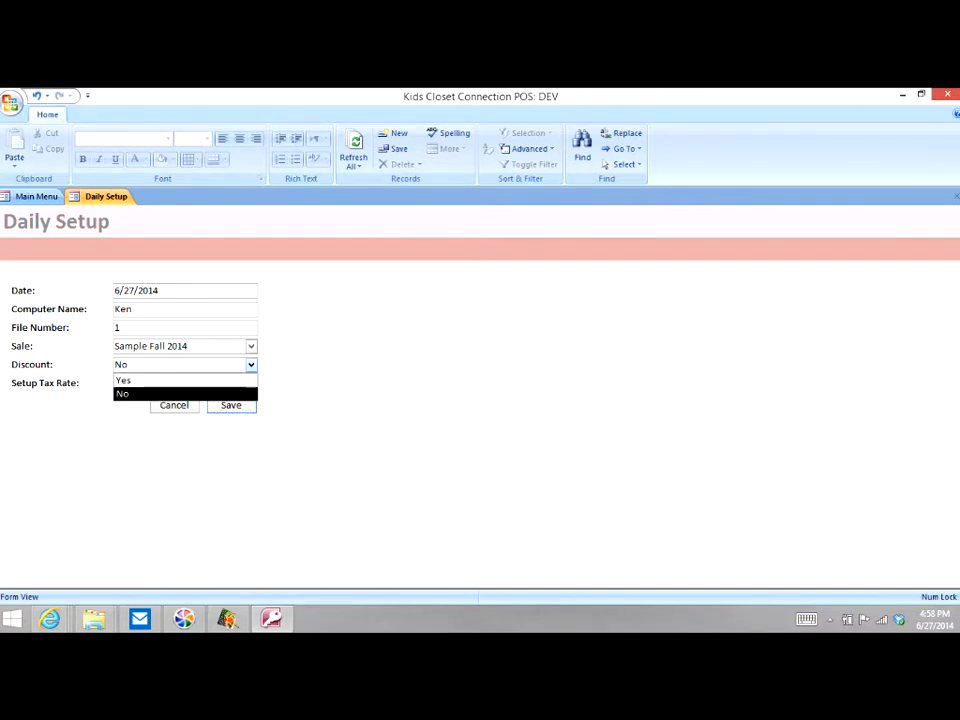
- Set the daily setup's discount to No and its setup tax rate to 8%
{"action": "left_click", "coordinate": [251, 365]}
{"action": "left_click", "coordinate": [215, 394]}
{"action": "key", "text": "Tab"}
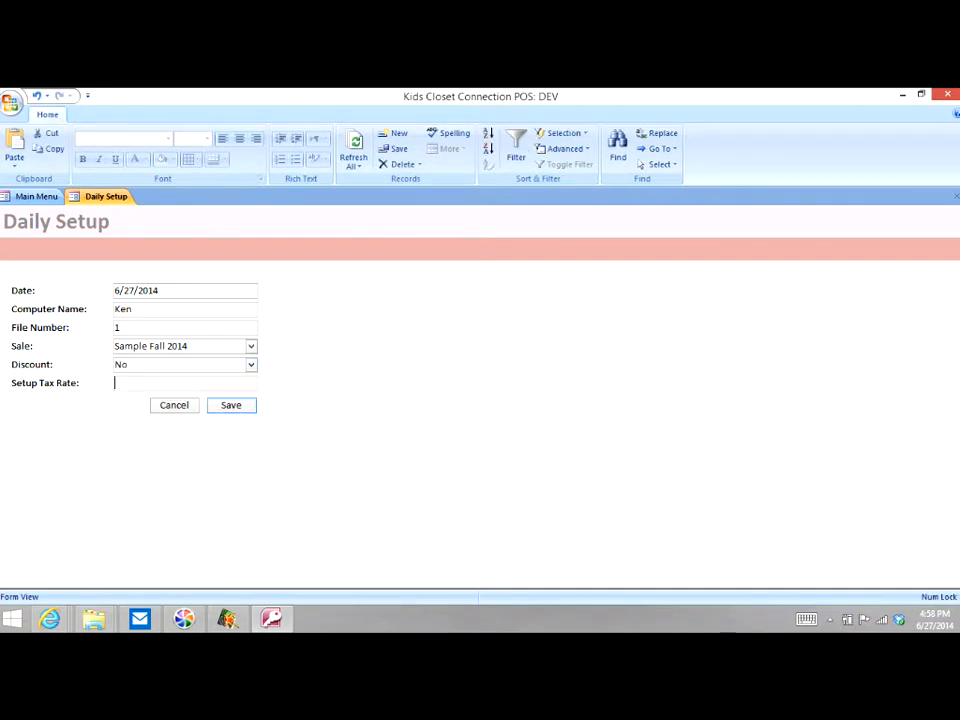
{"action": "type", "text": "8"}
{"action": "key", "text": "Tab"}
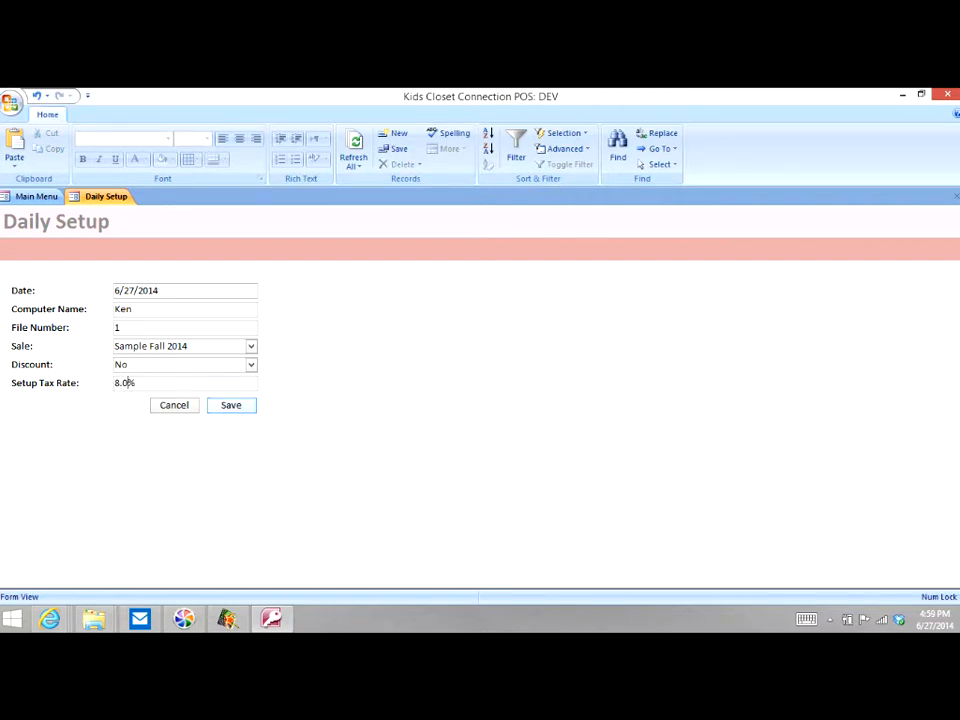
{"action": "key", "text": "Return"}
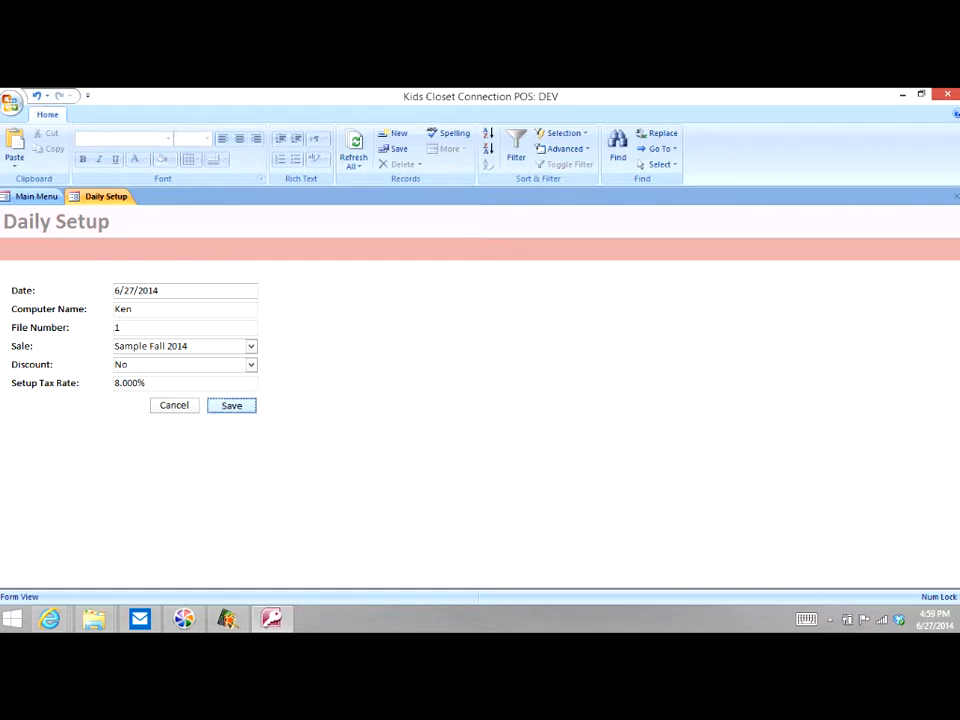
- Save the daily setup, then switch to the browser and export Consignors for POS from the active June 27 - 31, 2014 sale's reports
{"action": "key", "text": "Return"}
{"action": "key", "text": "alt+Tab"}
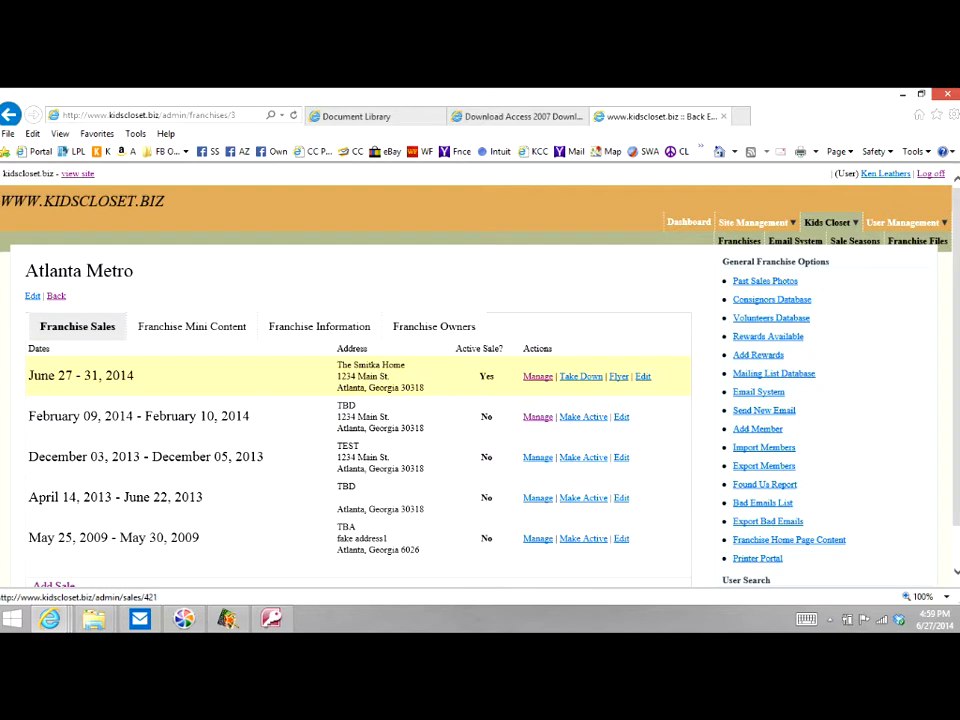
{"action": "left_click", "coordinate": [538, 376]}
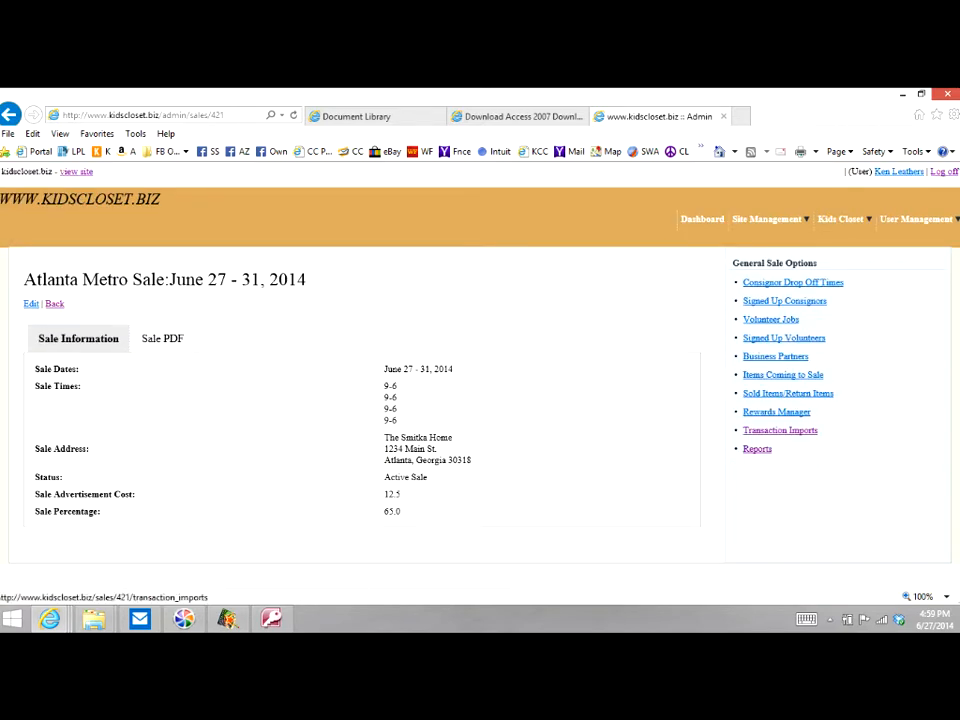
{"action": "left_click", "coordinate": [757, 448]}
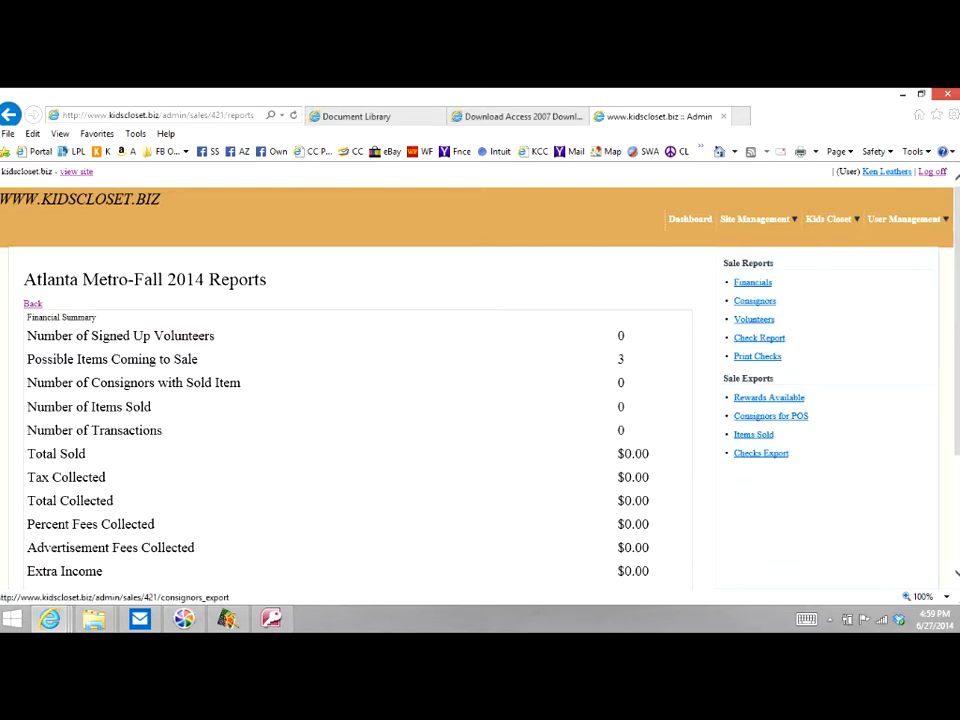
{"action": "left_click", "coordinate": [770, 416]}
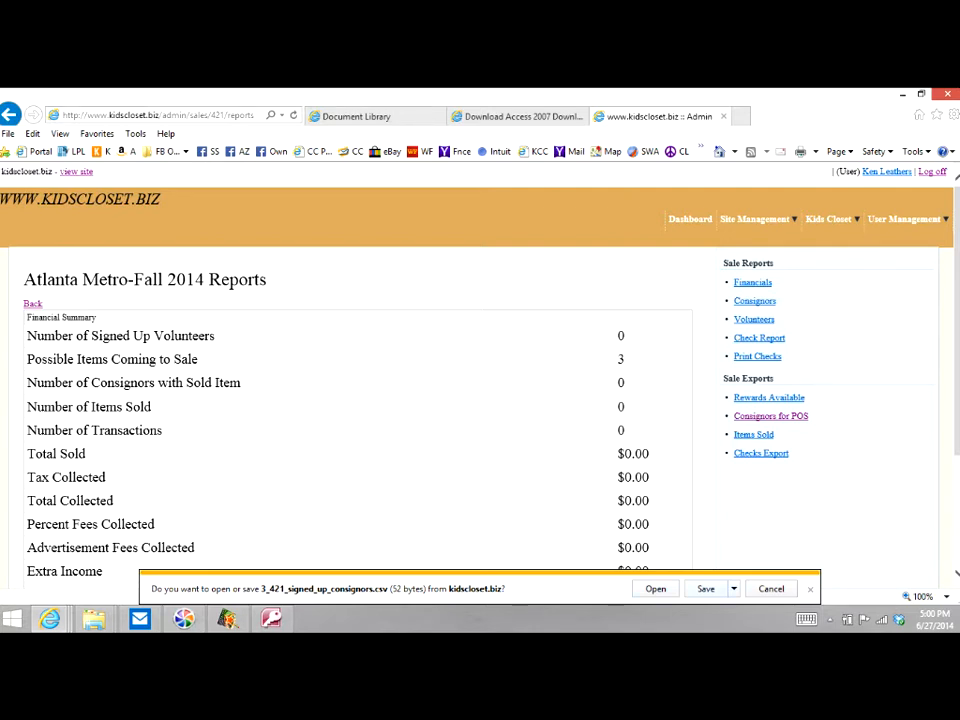
- Save the exported 3_421_signed_up_consignors.csv file to the Desktop under its default name
{"action": "left_click", "coordinate": [733, 588]}
{"action": "left_click", "coordinate": [775, 570]}
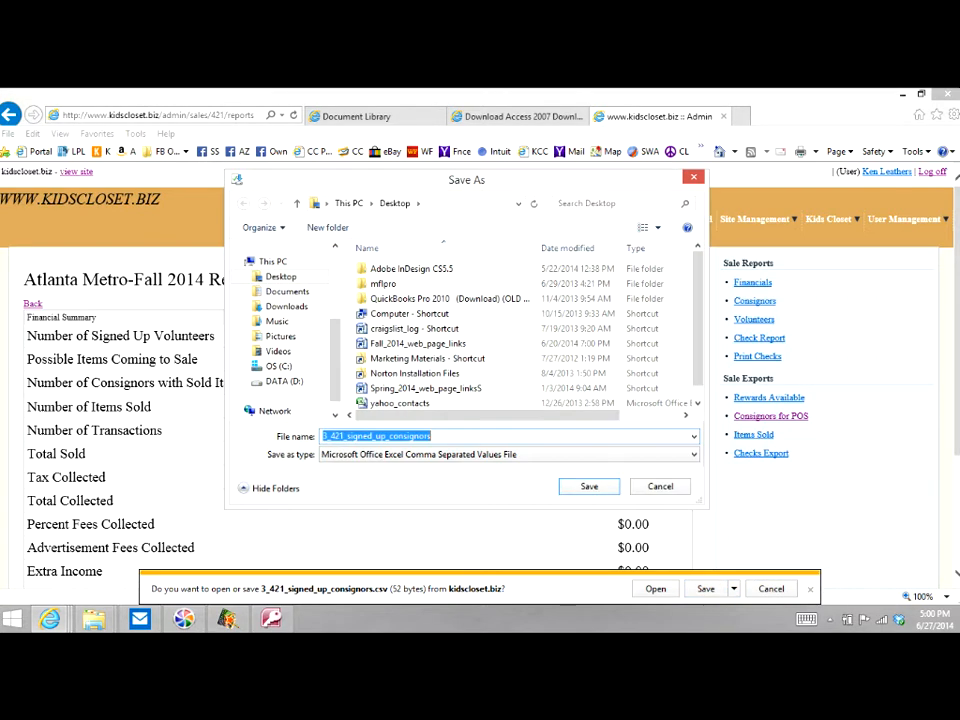
{"action": "left_click", "coordinate": [281, 277]}
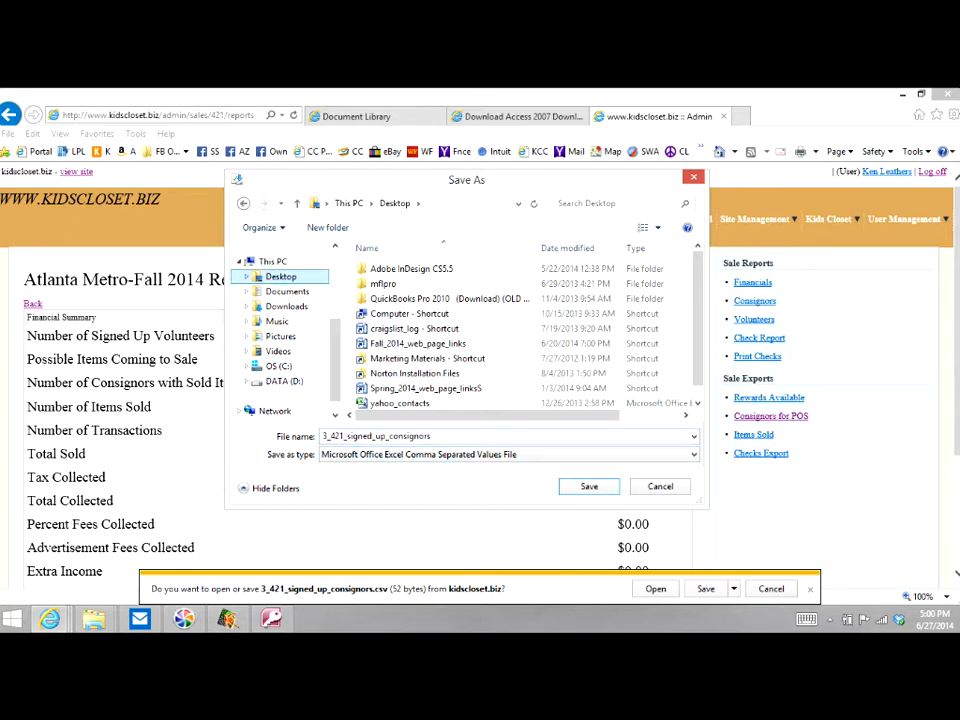
{"action": "left_click", "coordinate": [589, 487]}
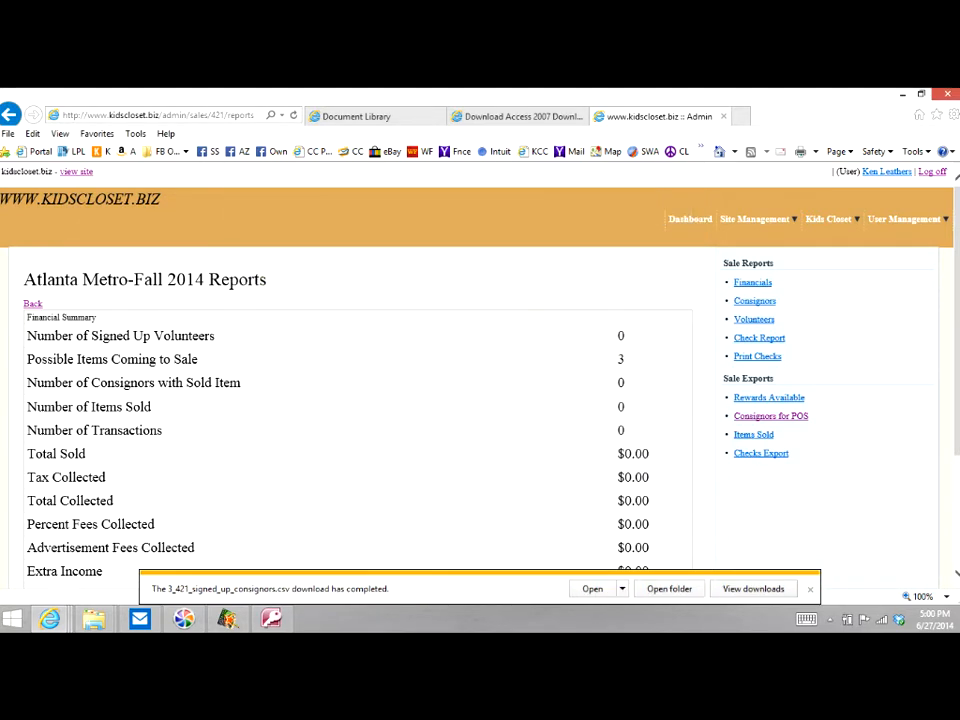
- Switch to the POS database, import 3_421_signed_up_consignors from the Desktop for Sample Fall 2014, and collapse the navigation pane
{"action": "left_click", "coordinate": [271, 619]}
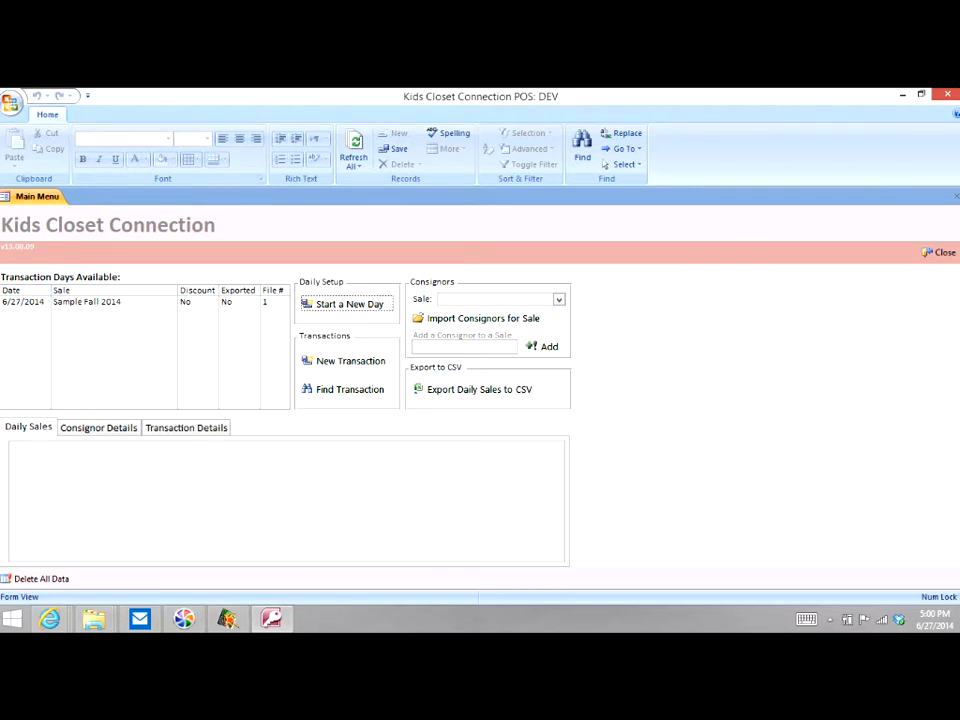
{"action": "left_click", "coordinate": [559, 300]}
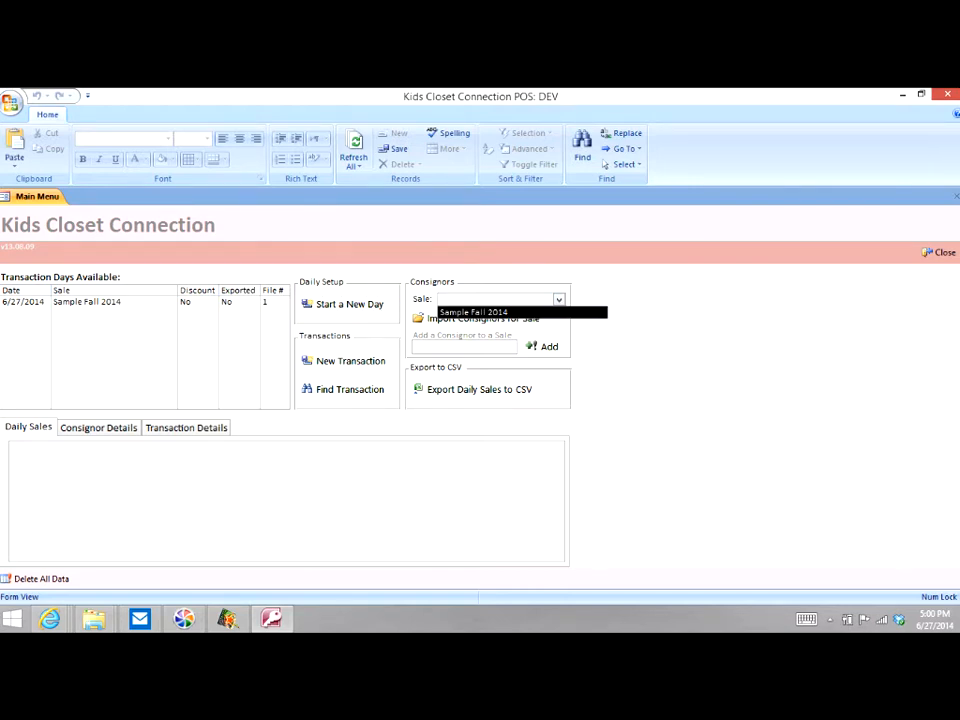
{"action": "left_click", "coordinate": [474, 312]}
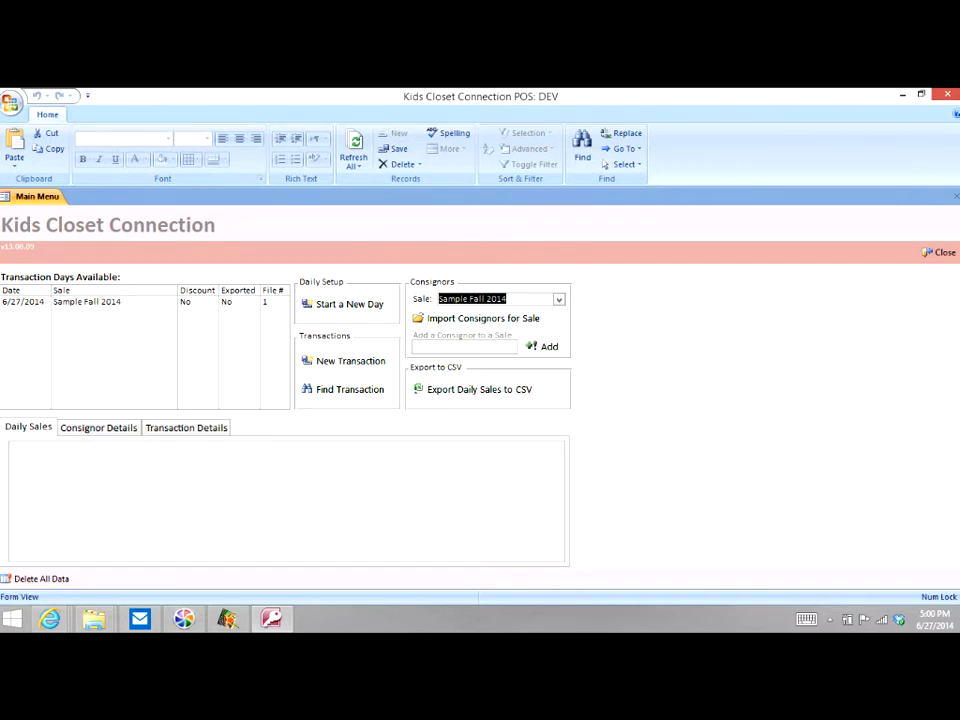
{"action": "left_click", "coordinate": [482, 318]}
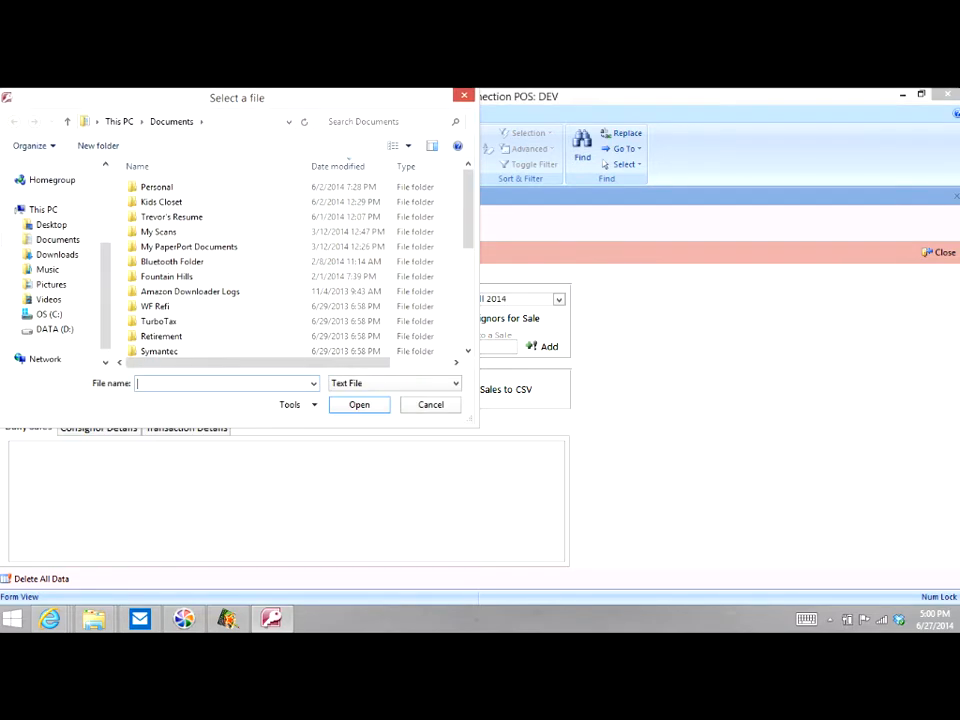
{"action": "left_click", "coordinate": [51, 225]}
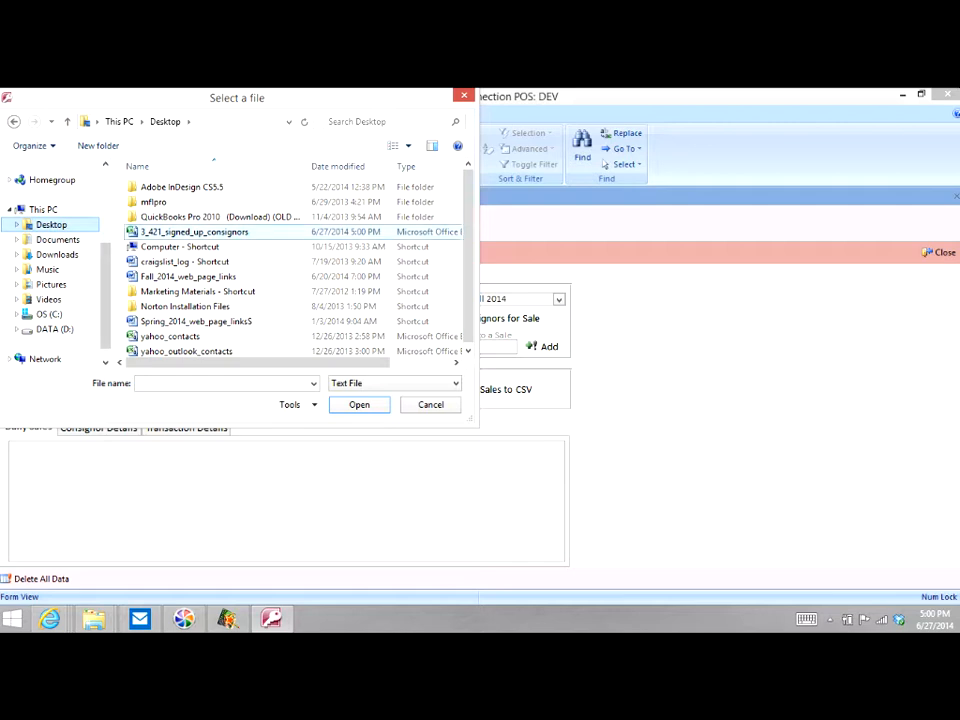
{"action": "left_click_drag", "start_coordinate": [280, 97], "coordinate": [374, 104]}
{"action": "left_click", "coordinate": [288, 239]}
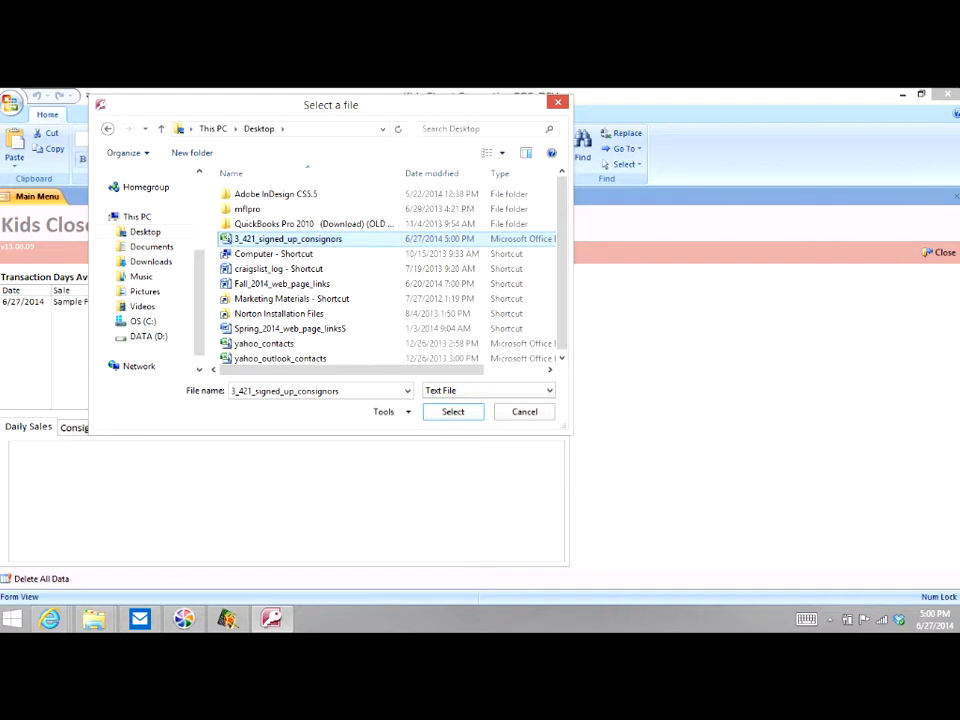
{"action": "left_click", "coordinate": [453, 412]}
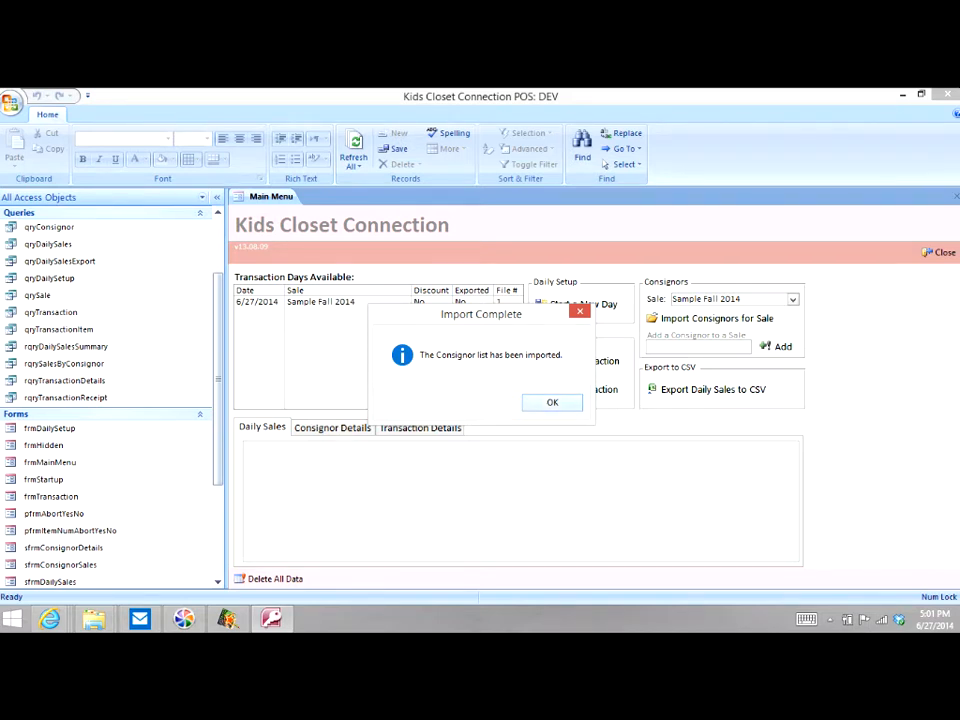
{"action": "key", "text": "Return"}
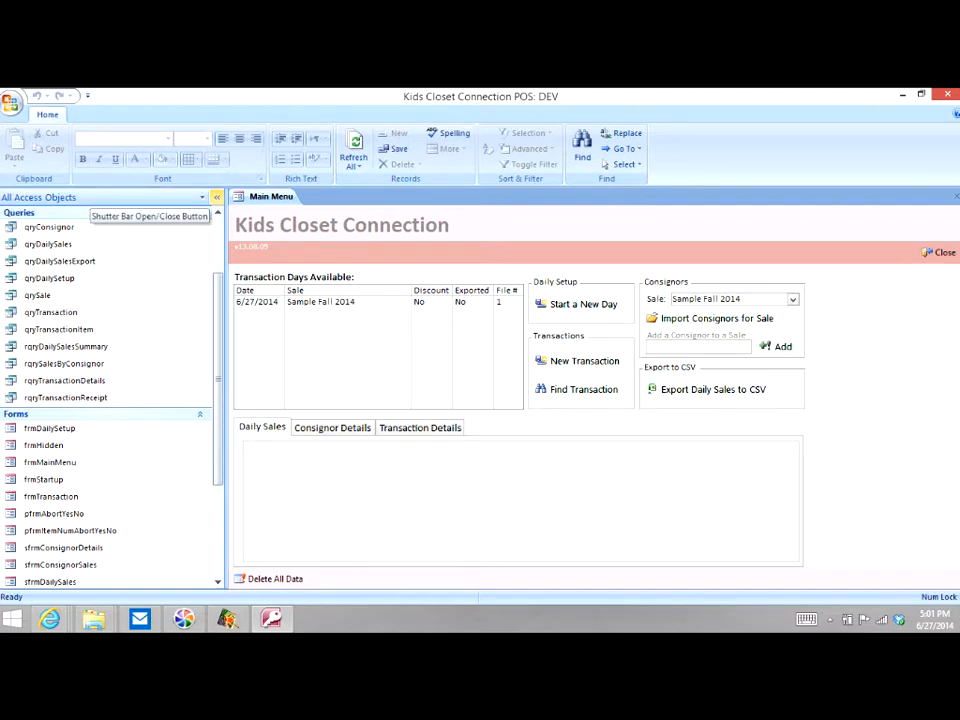
{"action": "left_click", "coordinate": [216, 197]}
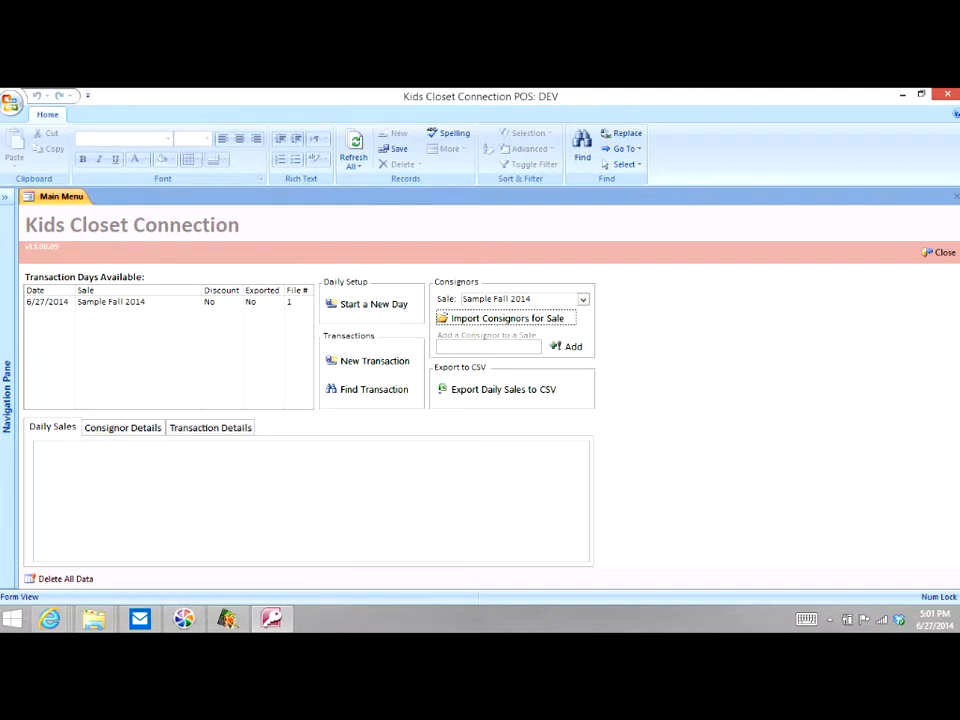
- Select the 6/27/2014 transaction day and look through its consignor details, transaction details and daily sales
{"action": "left_click", "coordinate": [112, 302]}
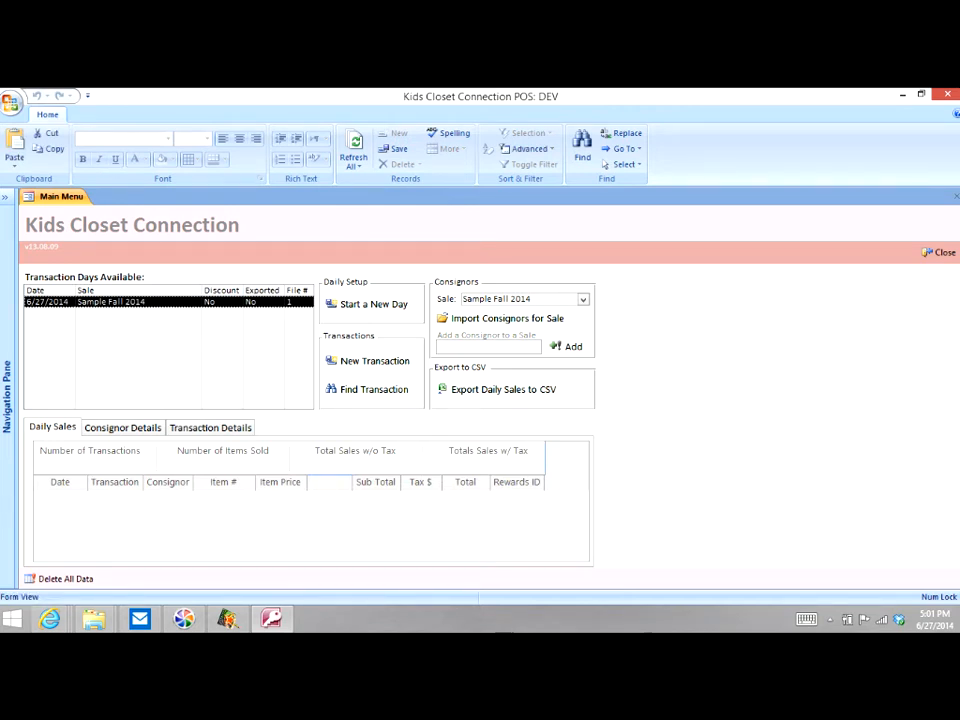
{"action": "left_click", "coordinate": [123, 428]}
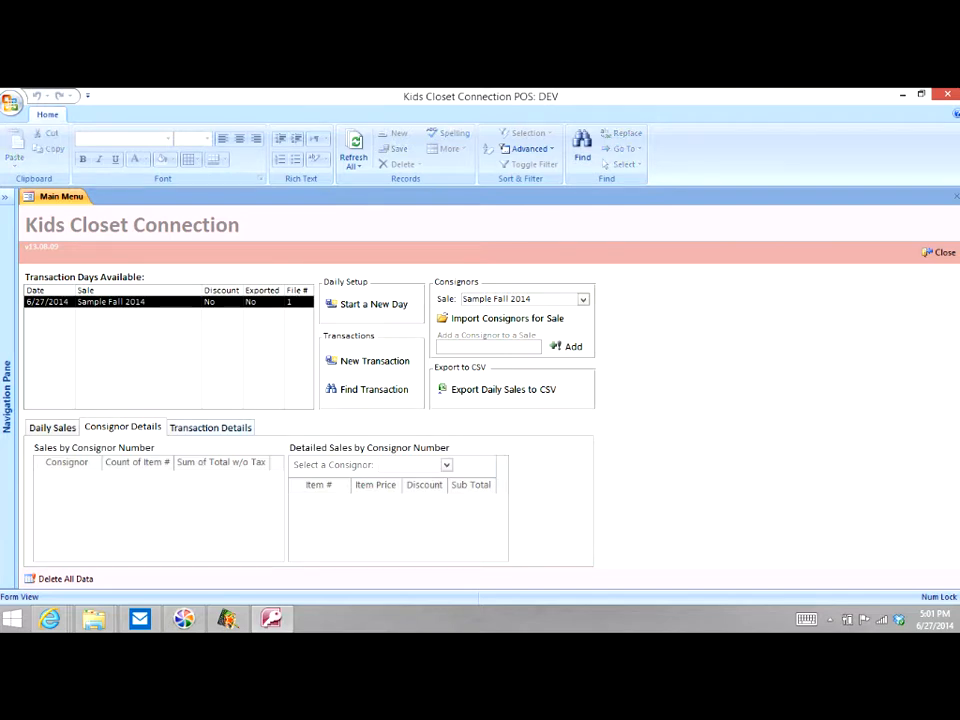
{"action": "left_click", "coordinate": [211, 428]}
{"action": "left_click", "coordinate": [123, 428]}
{"action": "left_click", "coordinate": [52, 428]}
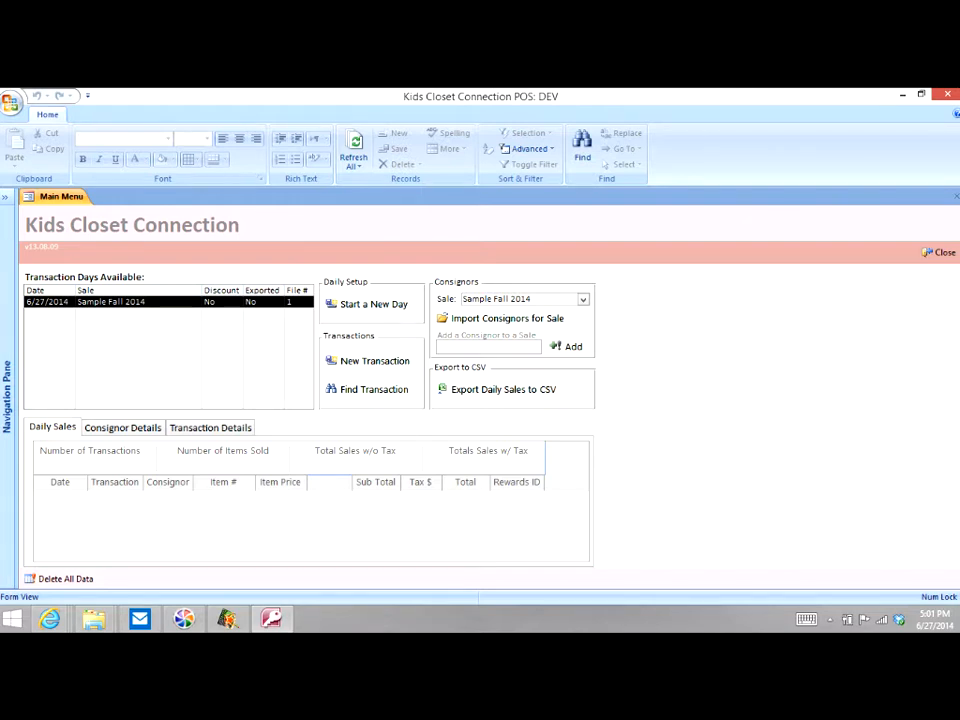
- Start a new transaction and enter items 9555238 at $1.00 and 9555221 at $15.00 under the consignor's number
{"action": "left_click", "coordinate": [368, 361]}
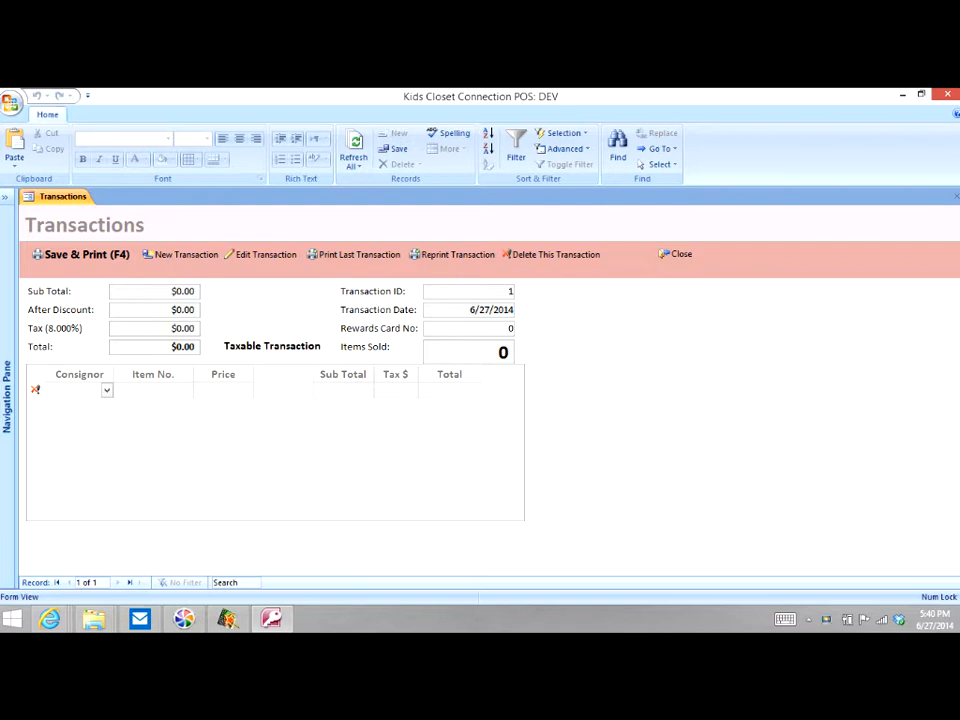
{"action": "type", "text": "14644"}
{"action": "key", "text": "Tab"}
{"action": "type", "text": "9555238"}
{"action": "key", "text": "Tab"}
{"action": "type", "text": "1.00"}
{"action": "key", "text": "Tab"}
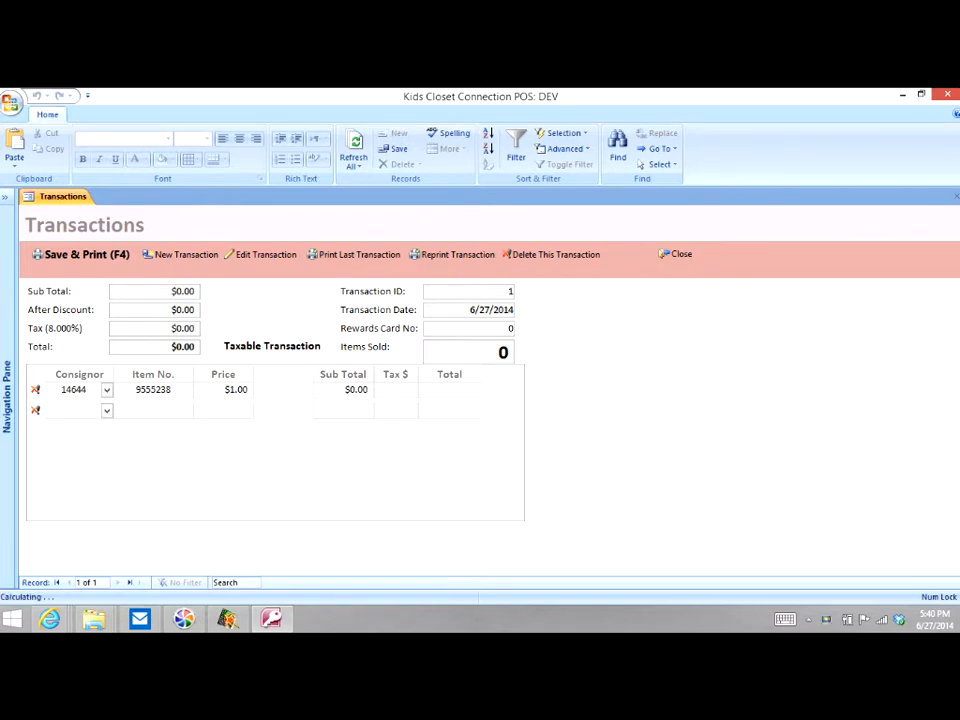
{"action": "type", "text": "14644"}
{"action": "key", "text": "Tab"}
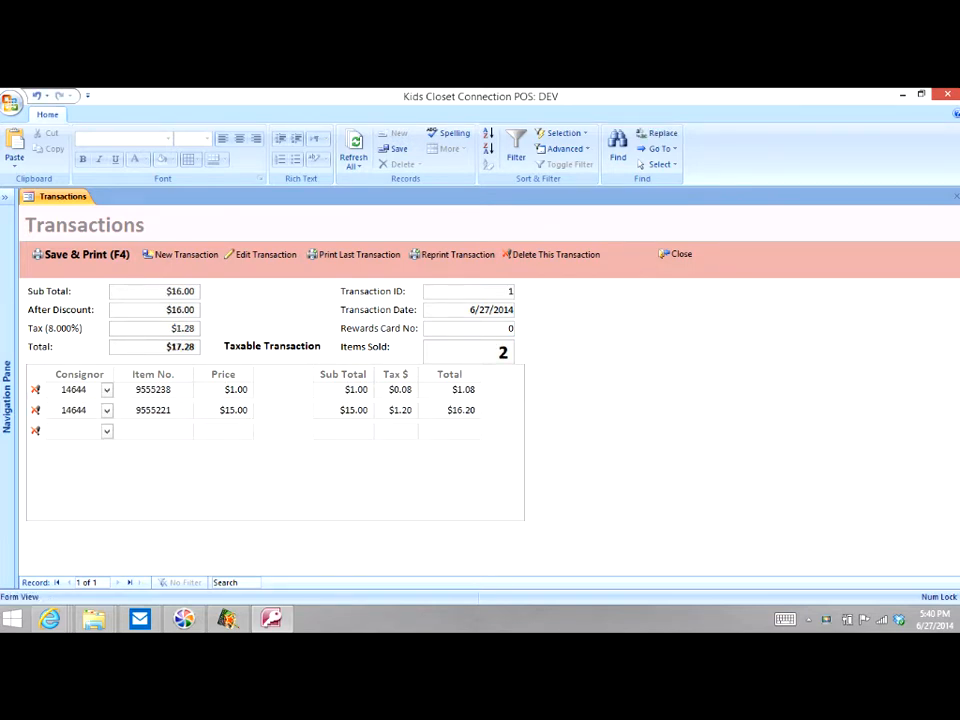
- Add items 9555195 at $6.00 and 9555167 at $5.00 to the transaction under the same consignor number
{"action": "type", "text": "14644"}
{"action": "key", "text": "Tab"}
{"action": "type", "text": "9555195"}
{"action": "key", "text": "Tab"}
{"action": "type", "text": "6.00"}
{"action": "key", "text": "Tab"}
{"action": "type", "text": "14644"}
{"action": "key", "text": "Tab"}
{"action": "type", "text": "9555167"}
{"action": "key", "text": "Tab"}
{"action": "type", "text": "5.00"}
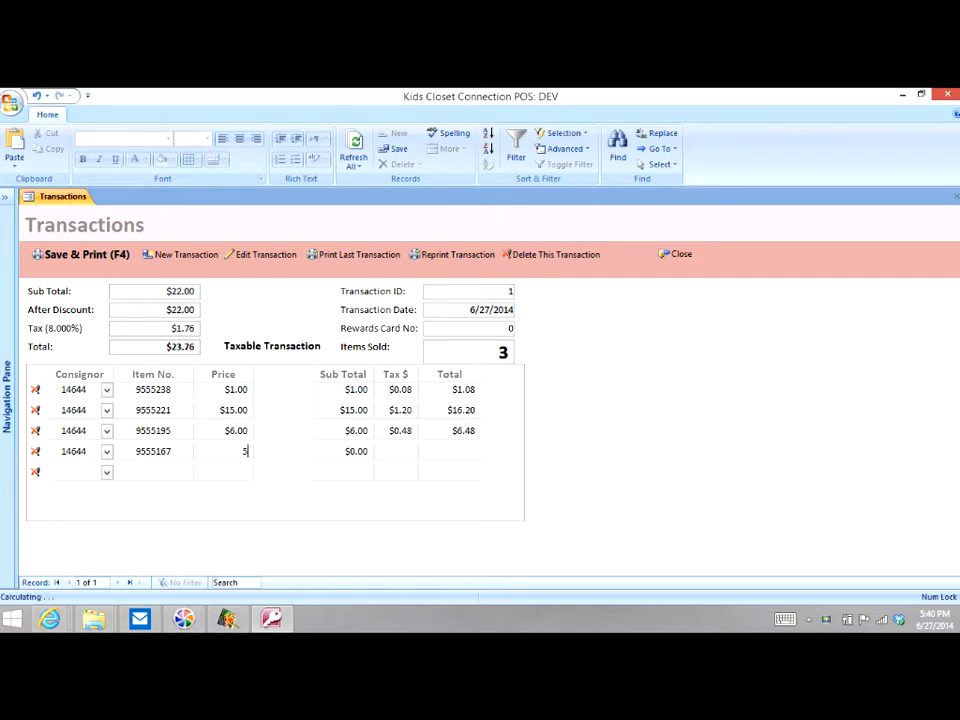
{"action": "key", "text": "Tab"}
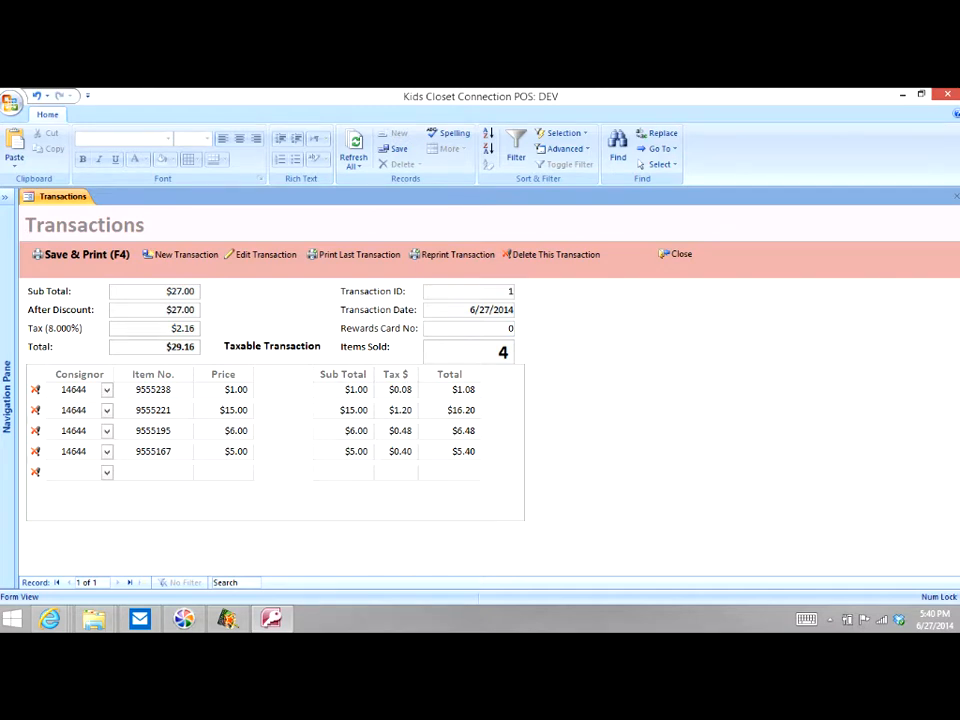
- Enter a new consignor number, accept adding it to the consignor list, and record item 11361822 at $3.00 for it
{"action": "type", "text": "100"}
{"action": "key", "text": "Tab"}
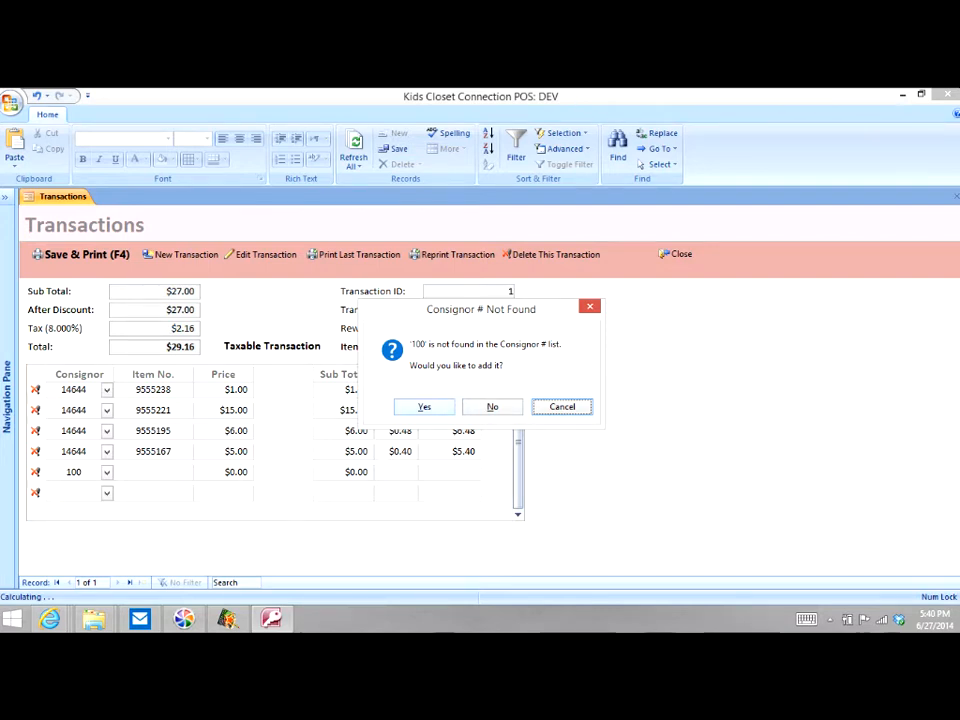
{"action": "key", "text": "Tab"}
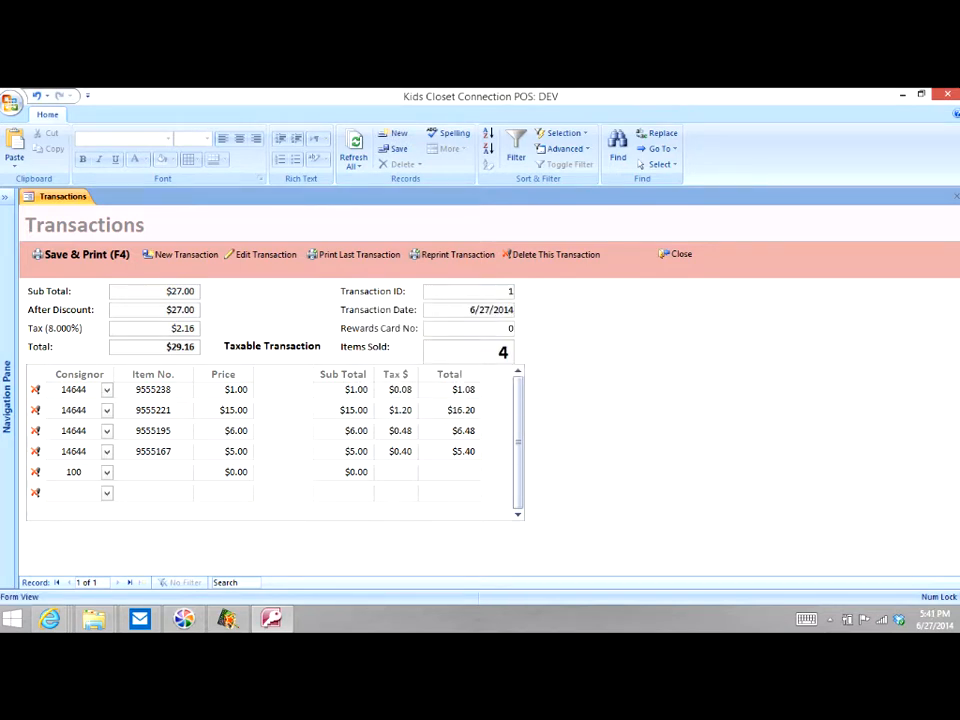
{"action": "type", "text": "11361822"}
{"action": "key", "text": "Tab"}
{"action": "type", "text": "3"}
{"action": "key", "text": "Tab"}
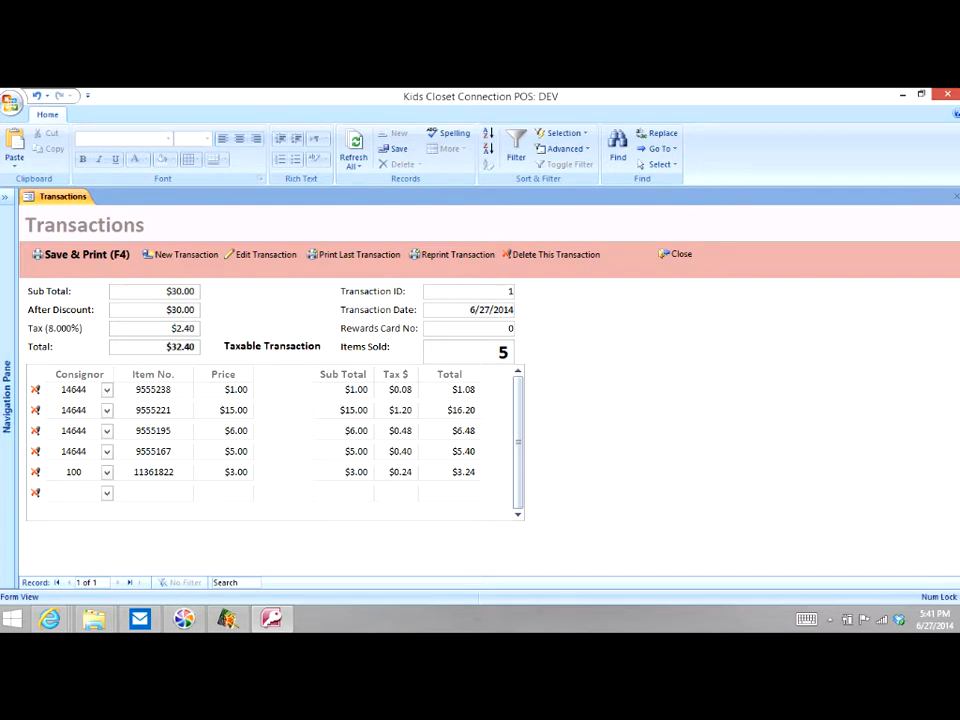
- Add item 9555213 at $20.00 under the original consignor number, then save and print the transaction
{"action": "type", "text": "14644"}
{"action": "key", "text": "Tab"}
{"action": "type", "text": "9555213"}
{"action": "key", "text": "Tab"}
{"action": "type", "text": "20"}
{"action": "key", "text": "Tab"}
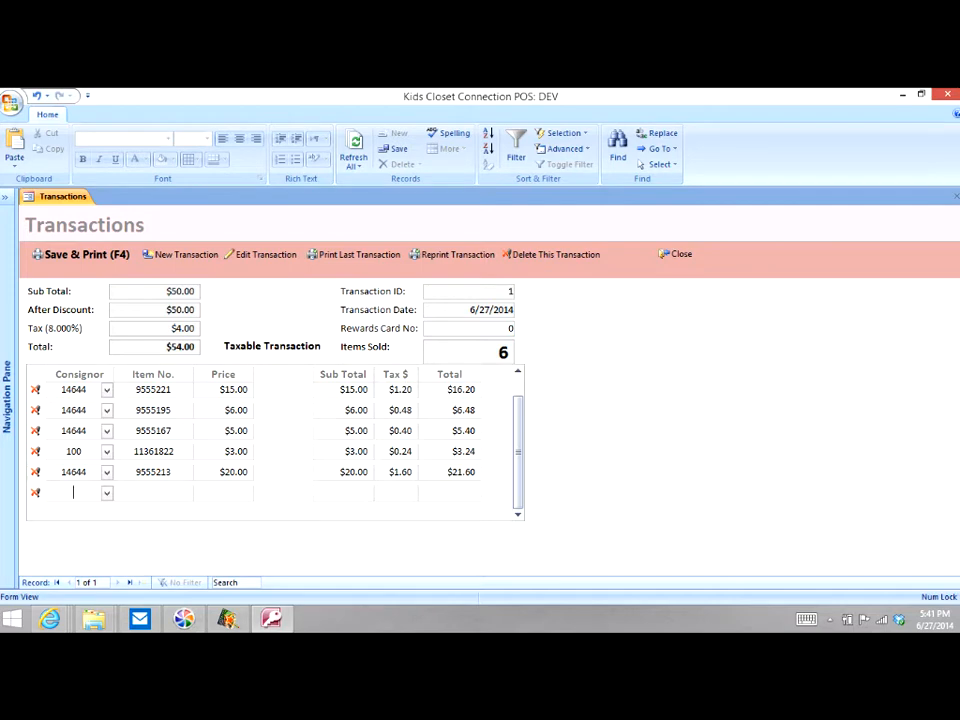
{"action": "key", "text": "F4"}
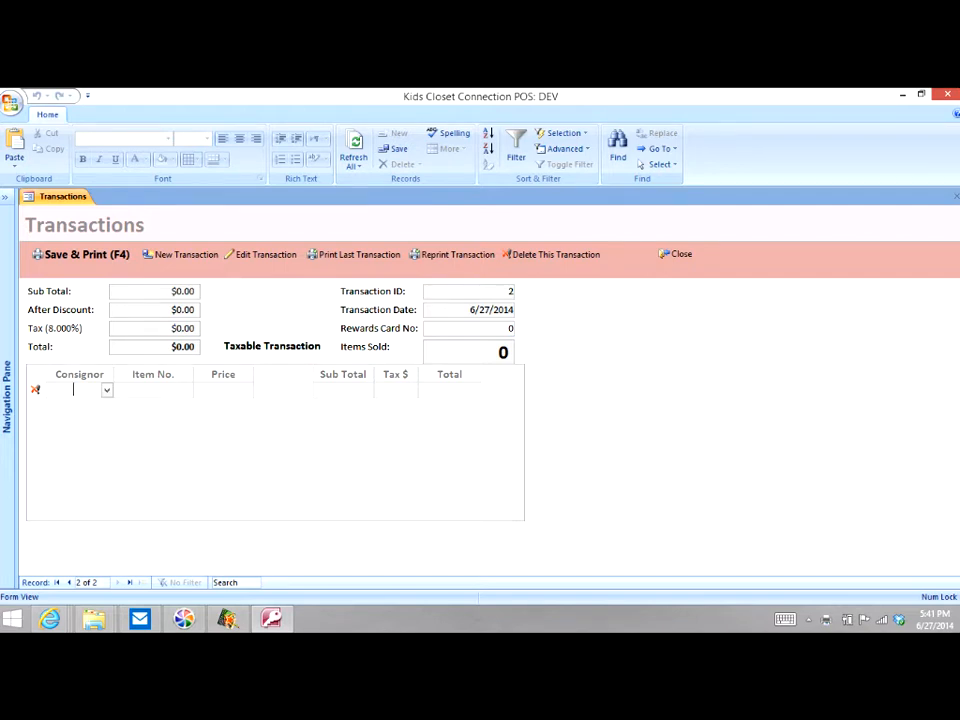
- Enter item 9555213 at $20.00 under the consignor's number as the first line of transaction 2
{"action": "type", "text": "14644"}
{"action": "key", "text": "Tab"}
{"action": "type", "text": "9555213"}
{"action": "key", "text": "Return"}
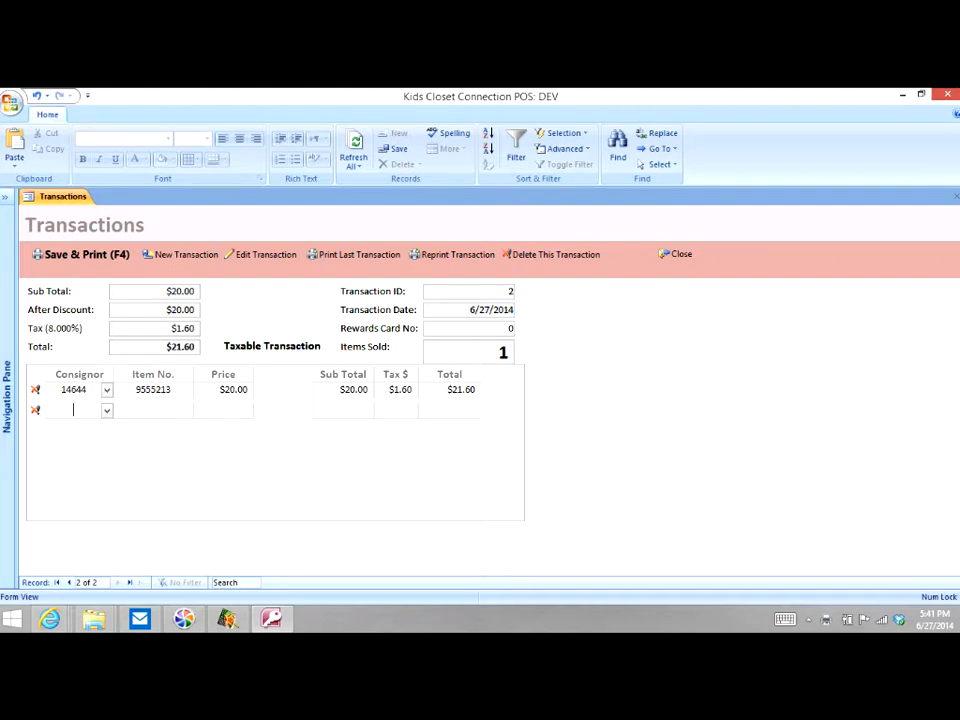
- Try entering item 9555213 at $20.00 again in the same transaction, and answer No to the duplicate to delete the line item
{"action": "type", "text": "14644"}
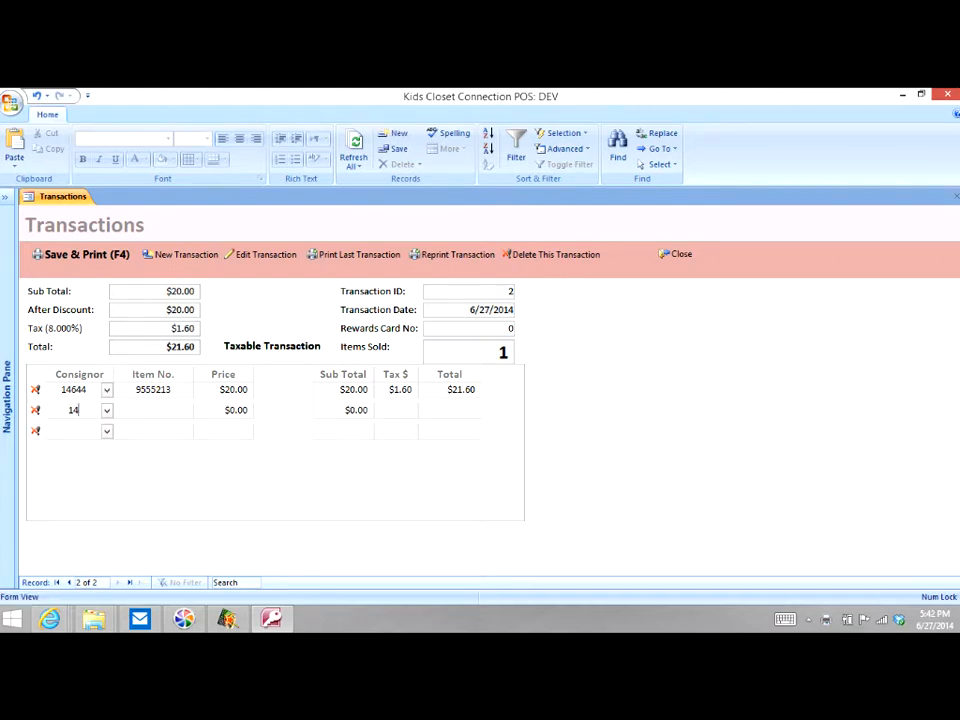
{"action": "key", "text": "Tab"}
{"action": "type", "text": "9555213"}
{"action": "key", "text": "Tab"}
{"action": "type", "text": "20"}
{"action": "key", "text": "Tab"}
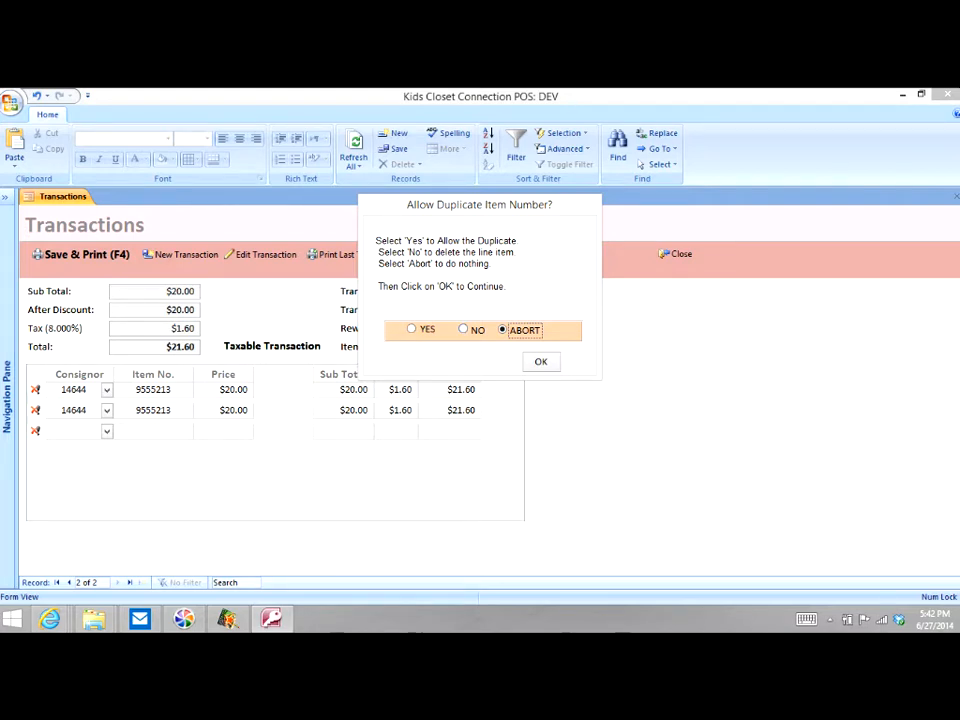
{"action": "left_click", "coordinate": [463, 329]}
{"action": "left_click", "coordinate": [541, 362]}
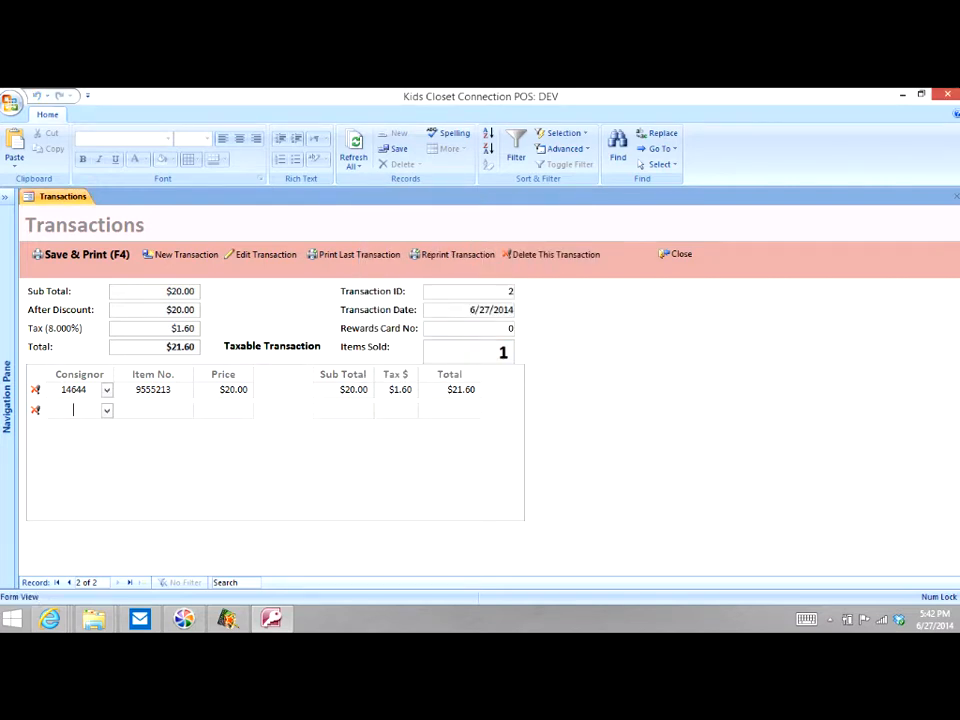
- Add item 9555167 at $5.00 under the consignor's number as the second line of transaction 2
{"action": "type", "text": "14644"}
{"action": "key", "text": "Tab"}
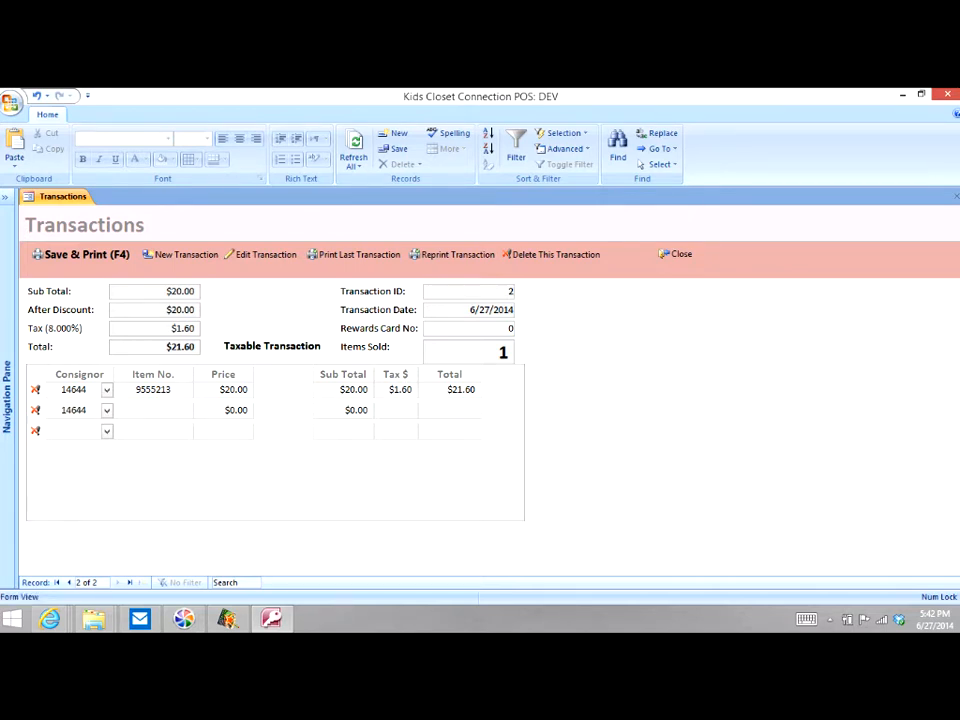
{"action": "type", "text": "9555167"}
{"action": "key", "text": "Tab"}
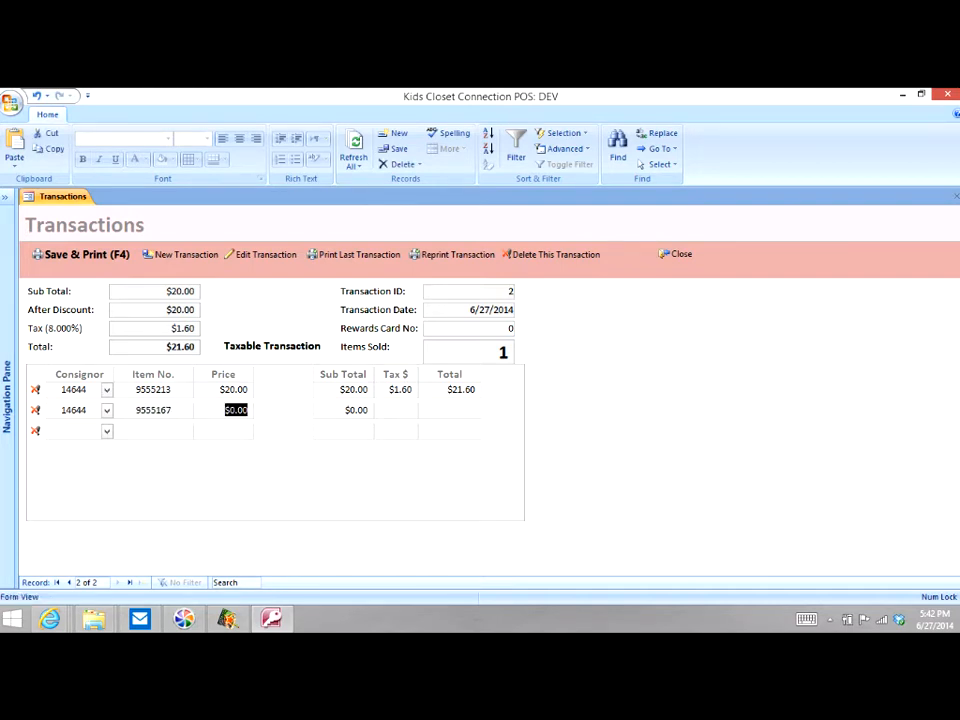
{"action": "type", "text": "5"}
{"action": "key", "text": "Tab"}
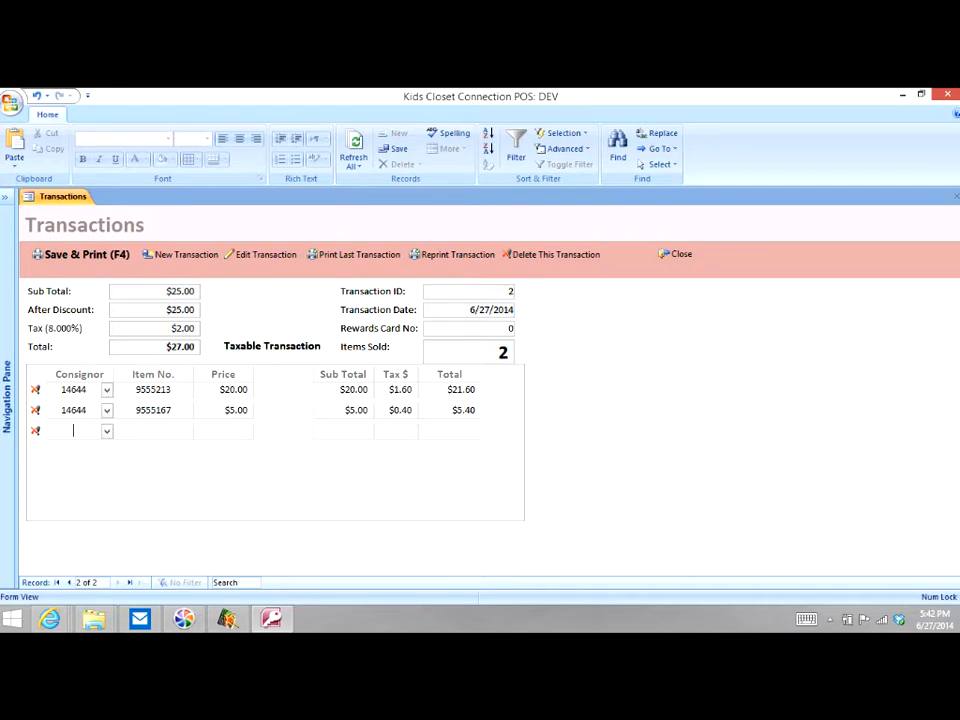
- Try entering an unlisted 12-digit number as the consignor on the third line, and cancel adding it to the consignor list
{"action": "type", "text": "879890000052"}
{"action": "key", "text": "Return"}
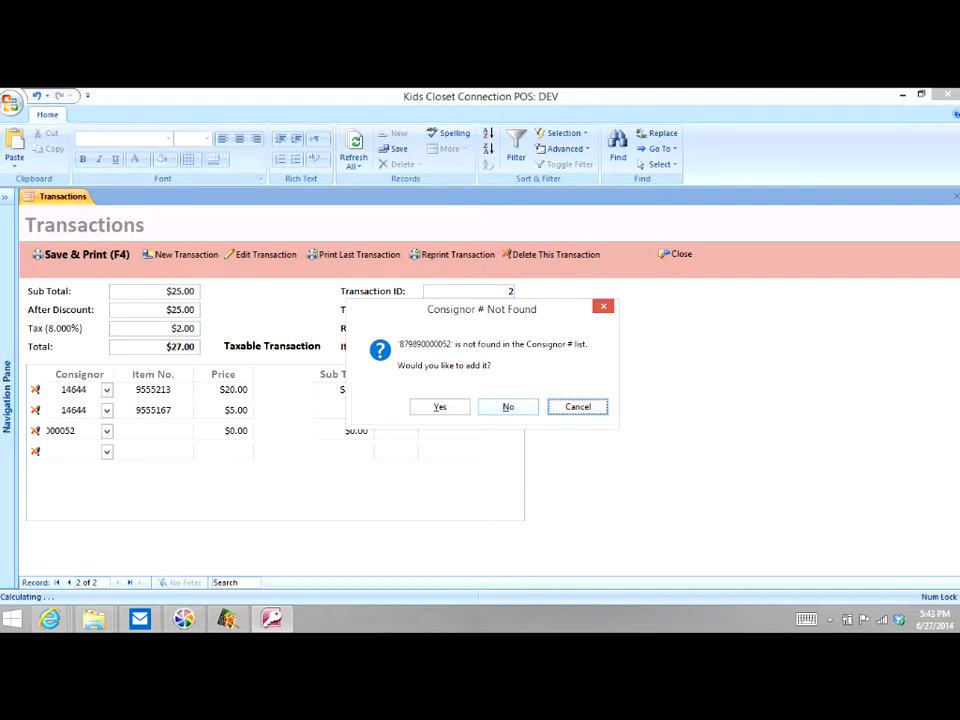
{"action": "key", "text": "Return"}
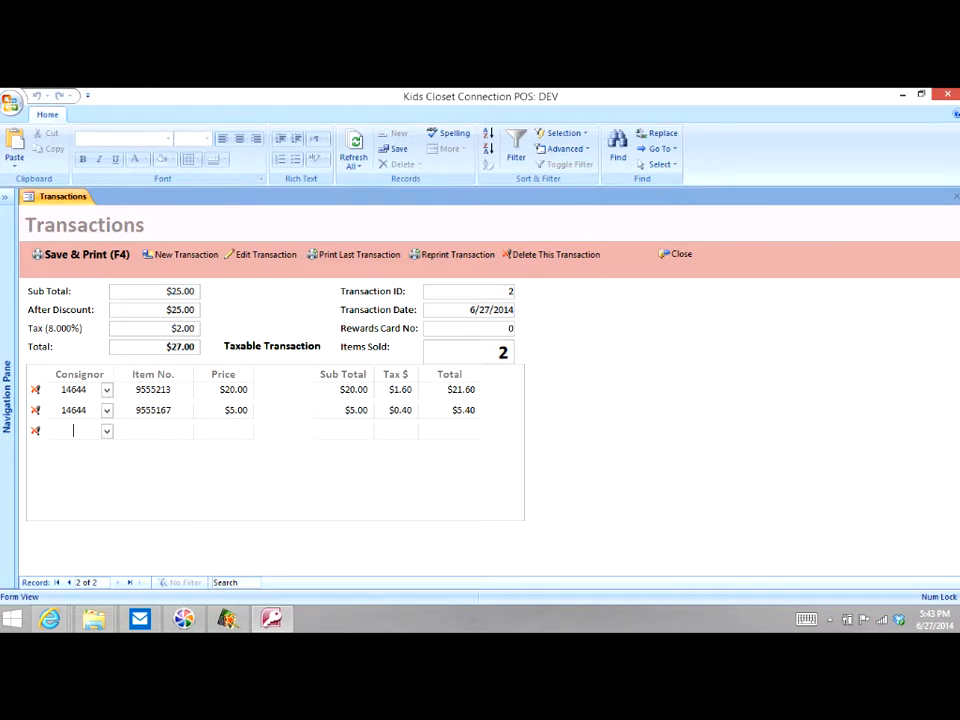
- Enter item 9555154 at $12.00 under the consignor's number, then delete that line from transaction 2
{"action": "type", "text": "14644"}
{"action": "key", "text": "Tab"}
{"action": "type", "text": "9555154"}
{"action": "key", "text": "Return"}
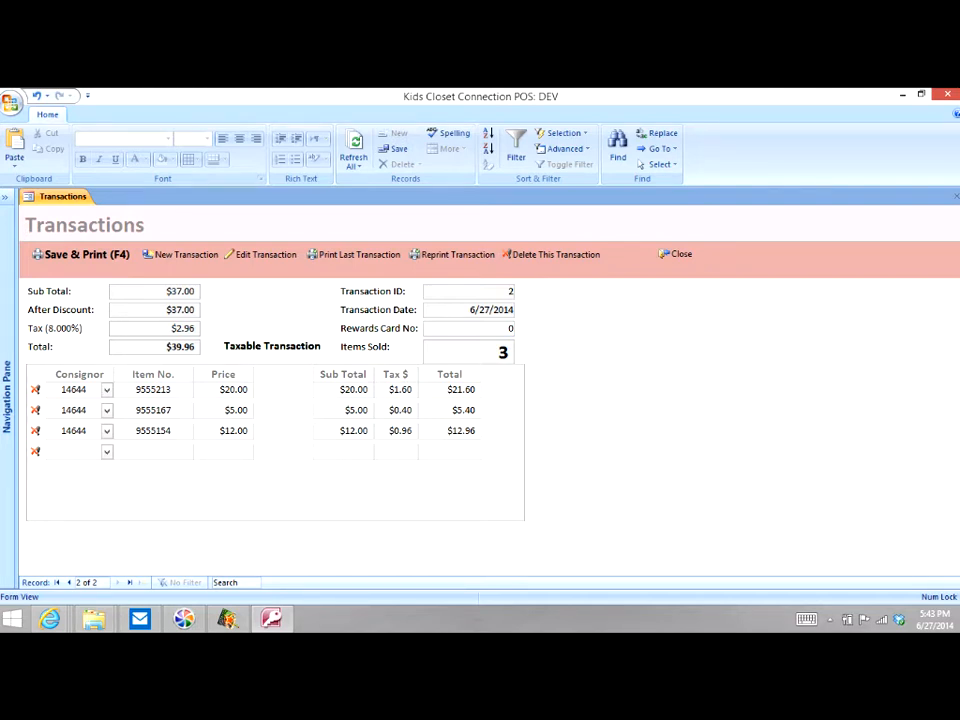
{"action": "left_click", "coordinate": [35, 431]}
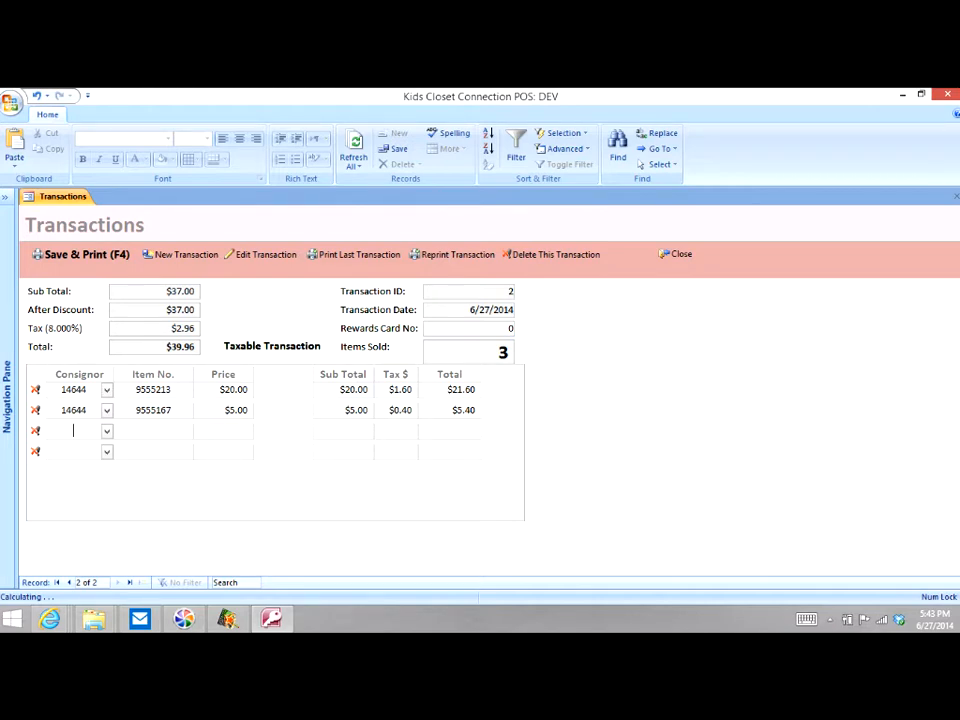
{"action": "key", "text": "Return"}
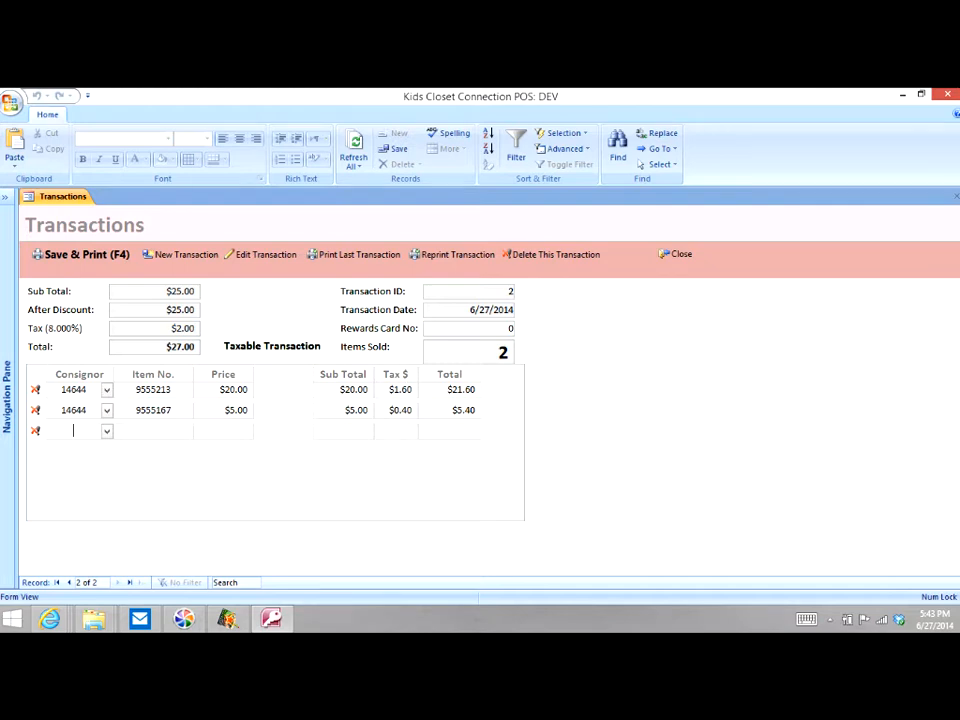
- Enter the customer's rewards card number for transaction 2, then save and print the transaction
{"action": "type", "text": "11018714"}
{"action": "key", "text": "Return"}
{"action": "key", "text": "F4"}
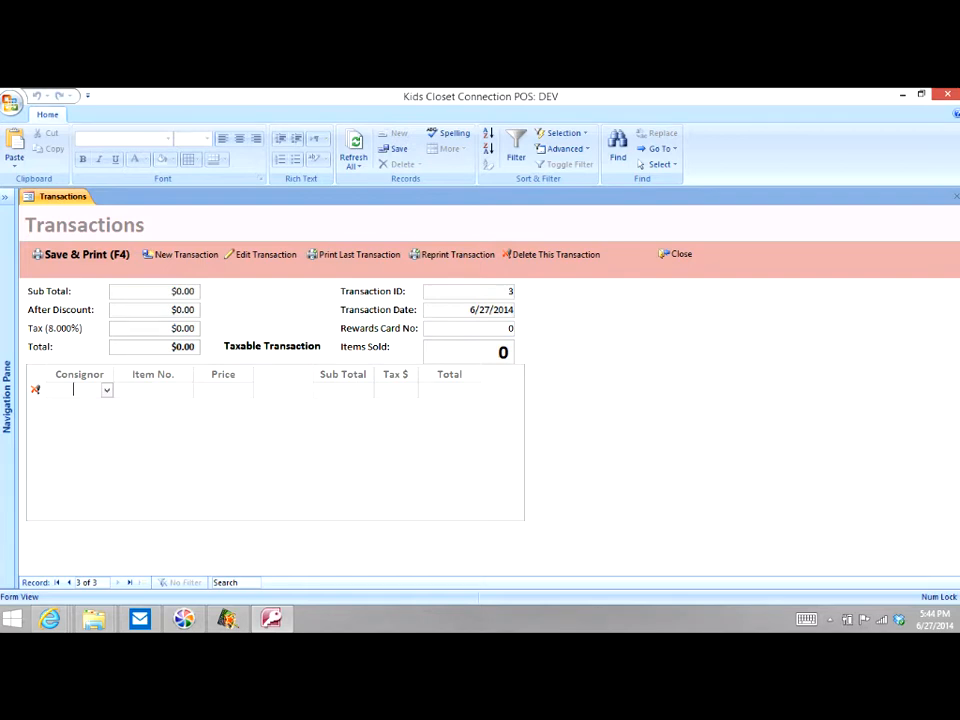
- Reprint transaction 1 by its number, then print the last transaction
{"action": "left_click", "coordinate": [452, 255]}
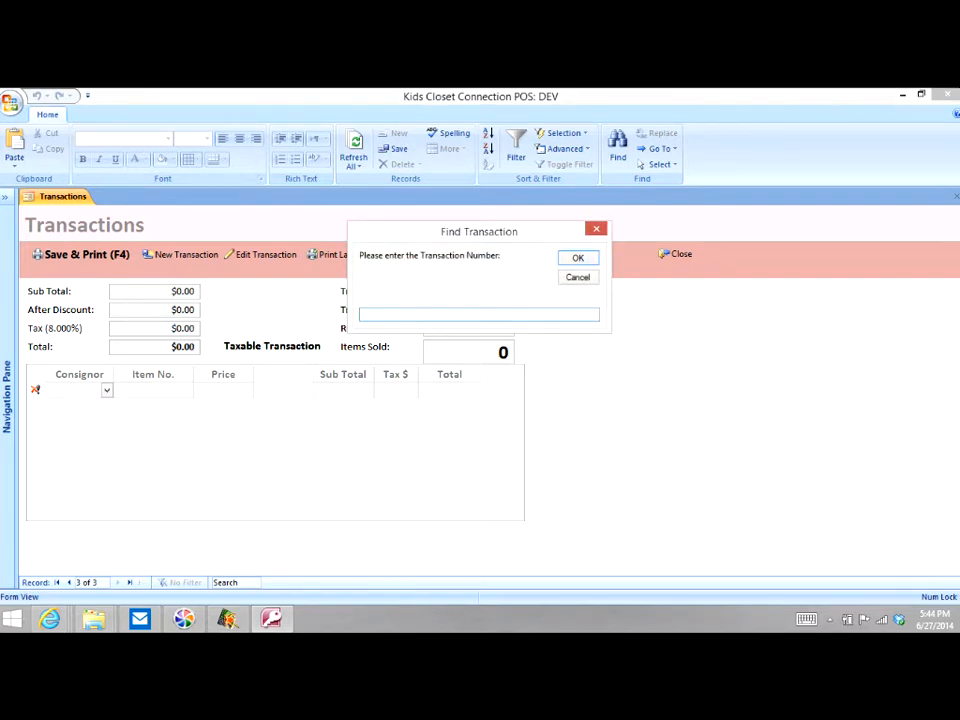
{"action": "type", "text": "1"}
{"action": "key", "text": "Return"}
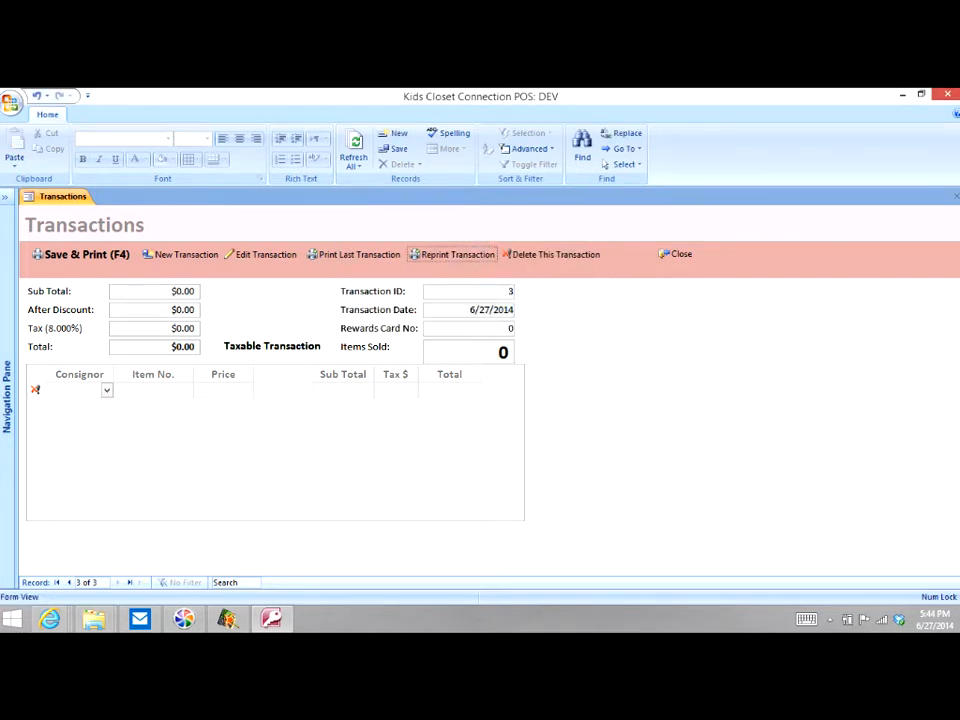
{"action": "left_click", "coordinate": [354, 254]}
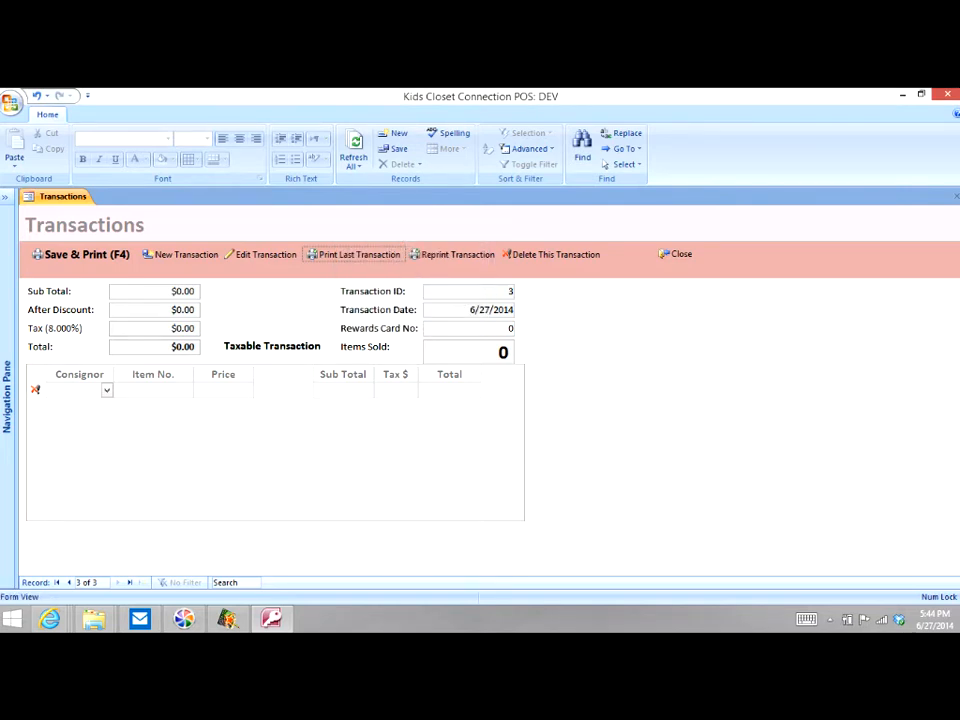
- Open transaction 1 for editing, delete the line for item 9555195, and save and print the transaction
{"action": "left_click", "coordinate": [452, 254]}
{"action": "type", "text": "1"}
{"action": "key", "text": "Return"}
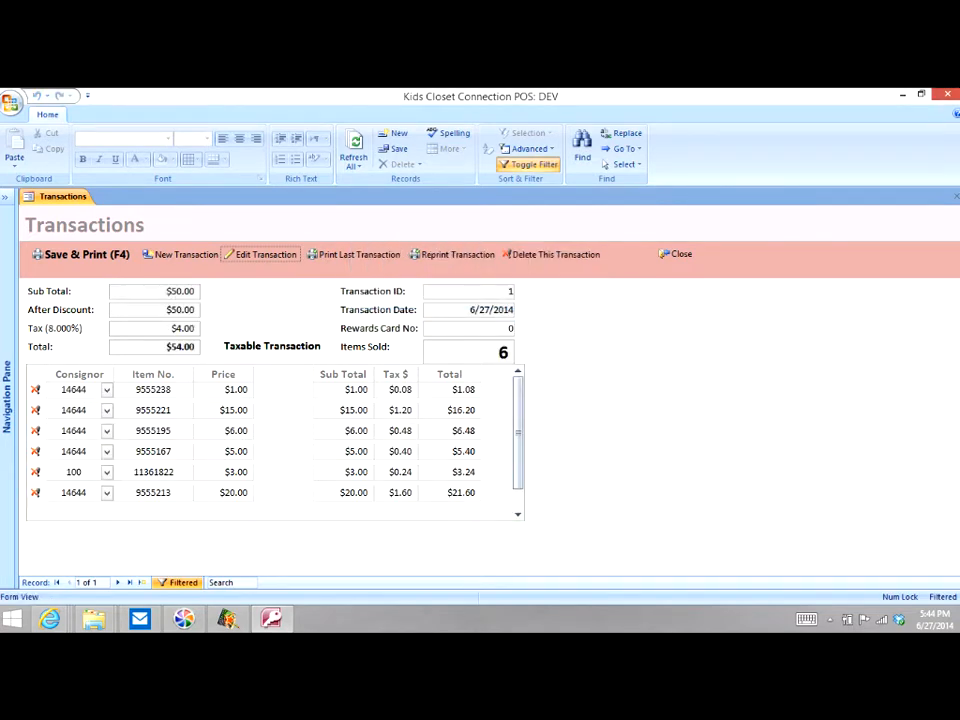
{"action": "left_click", "coordinate": [261, 255]}
{"action": "left_click", "coordinate": [36, 410]}
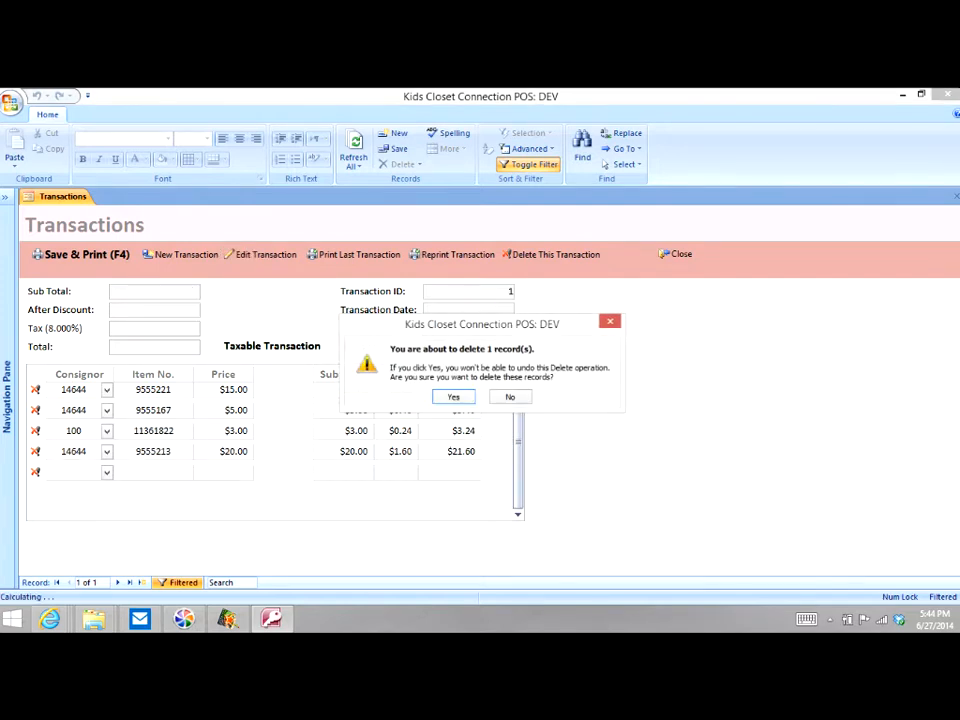
{"action": "key", "text": "Return"}
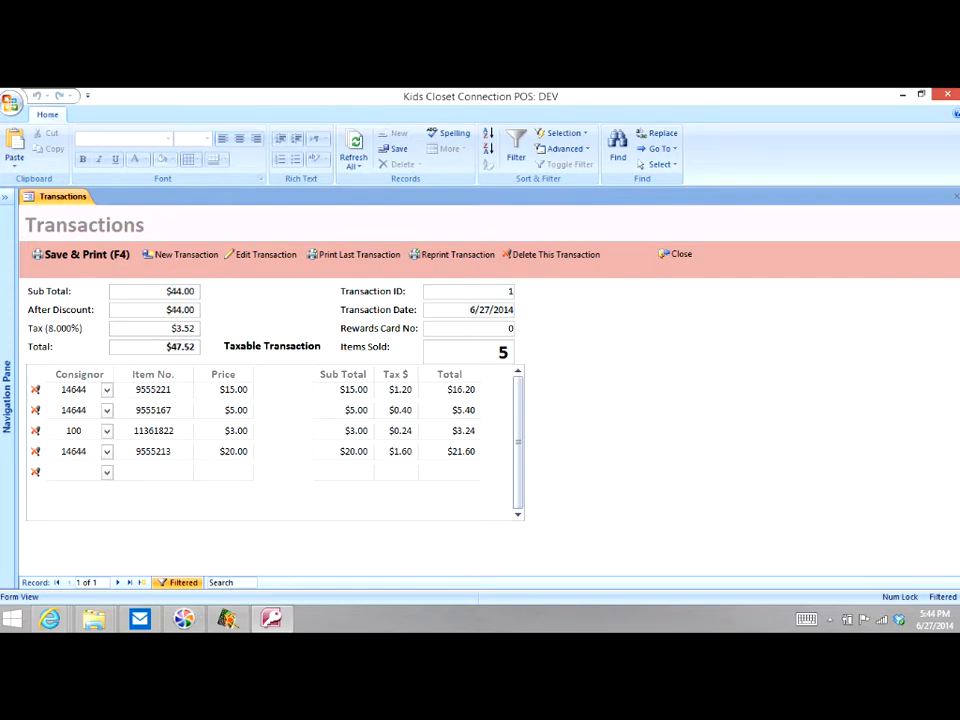
{"action": "key", "text": "F4"}
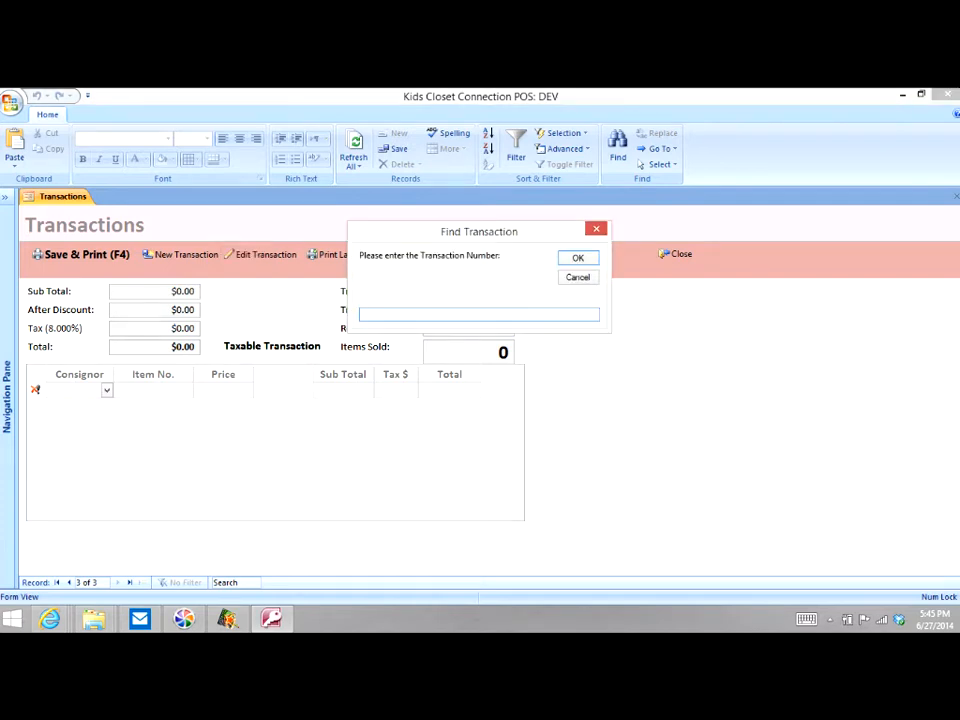
- Reopen transaction 1 for editing, permanently delete the whole transaction, and close the Transactions form
{"action": "type", "text": "1"}
{"action": "key", "text": "Return"}
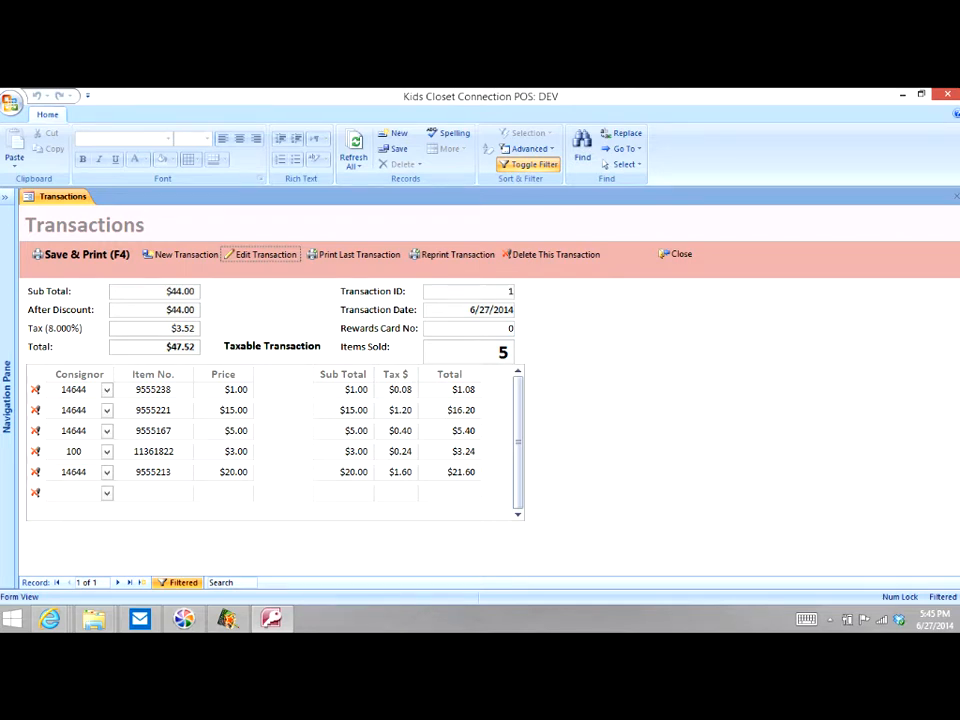
{"action": "left_click", "coordinate": [552, 255]}
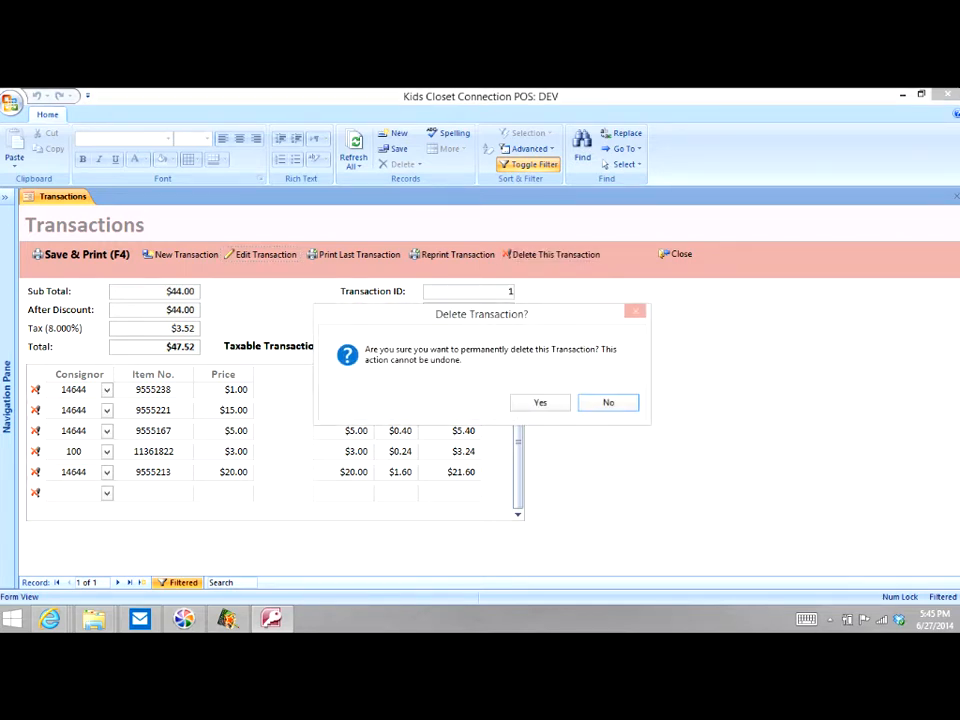
{"action": "left_click", "coordinate": [540, 403]}
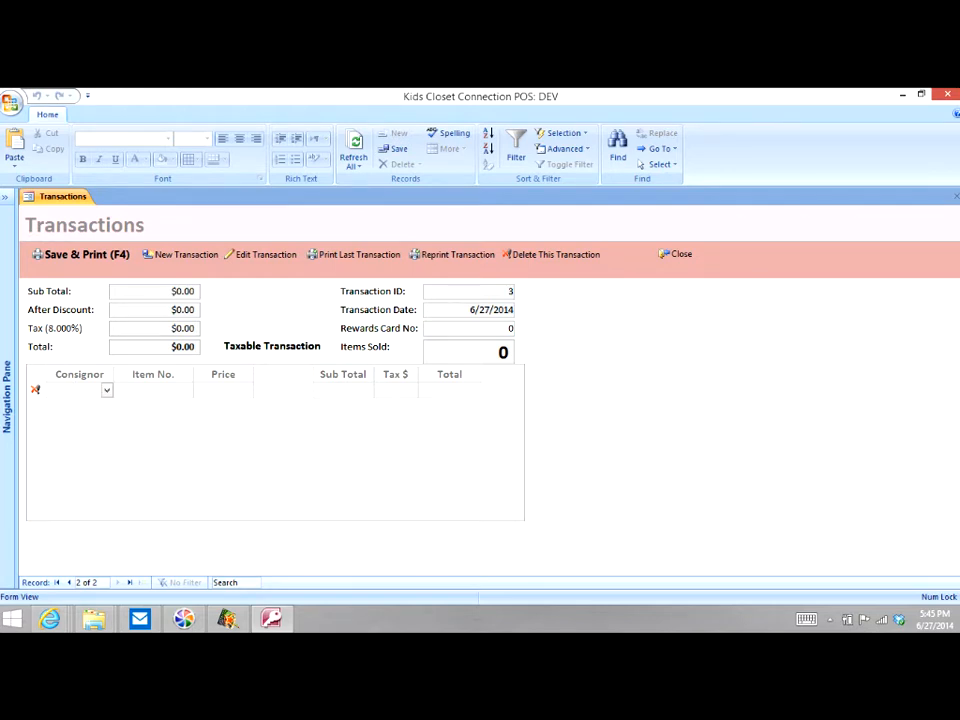
{"action": "left_click", "coordinate": [676, 254]}
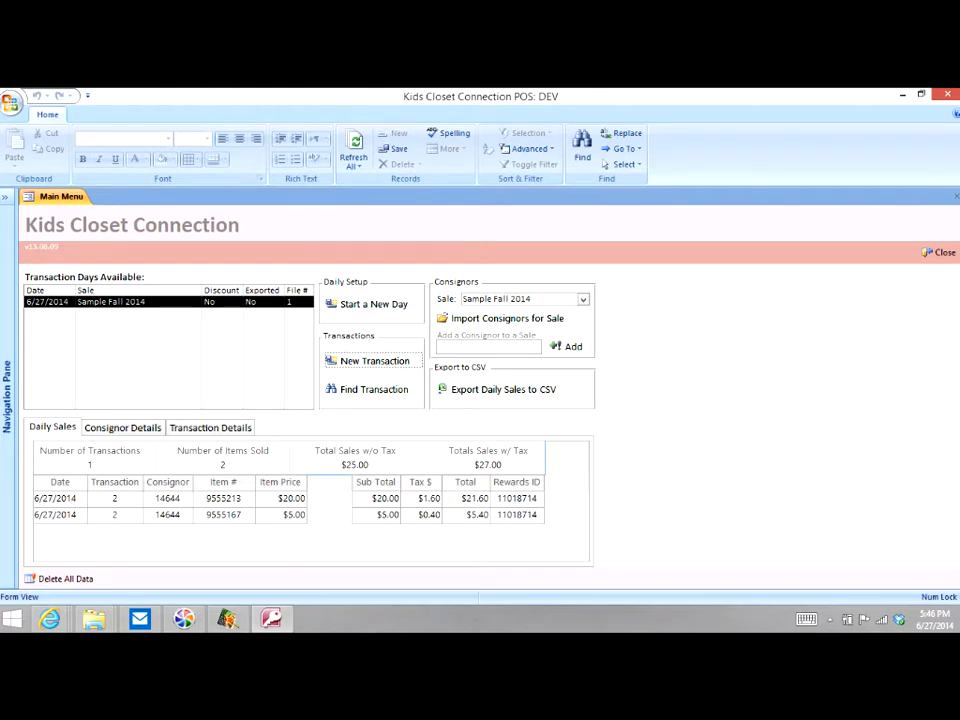
- Review the consignor details, transaction details and daily sales for 6/27/2014
{"action": "left_click", "coordinate": [123, 428]}
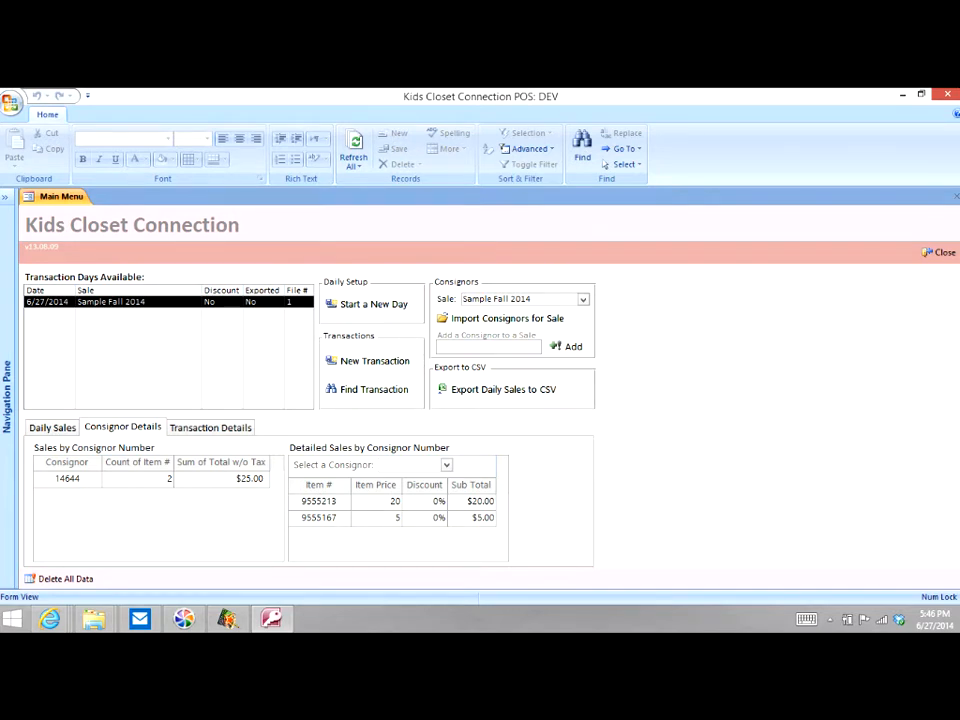
{"action": "left_click", "coordinate": [210, 427]}
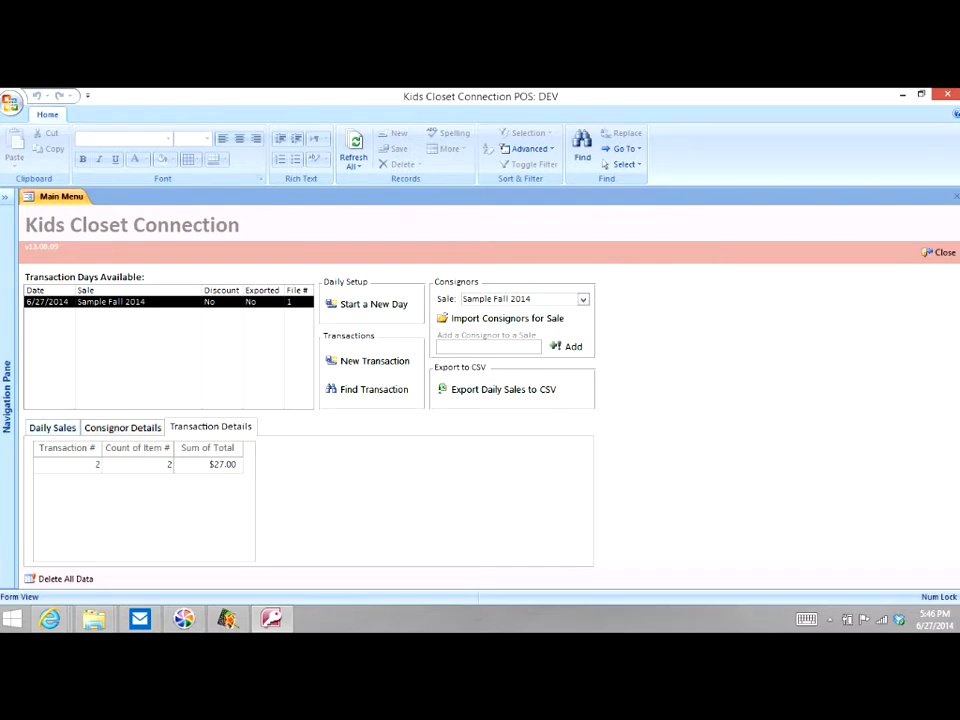
{"action": "left_click", "coordinate": [52, 428]}
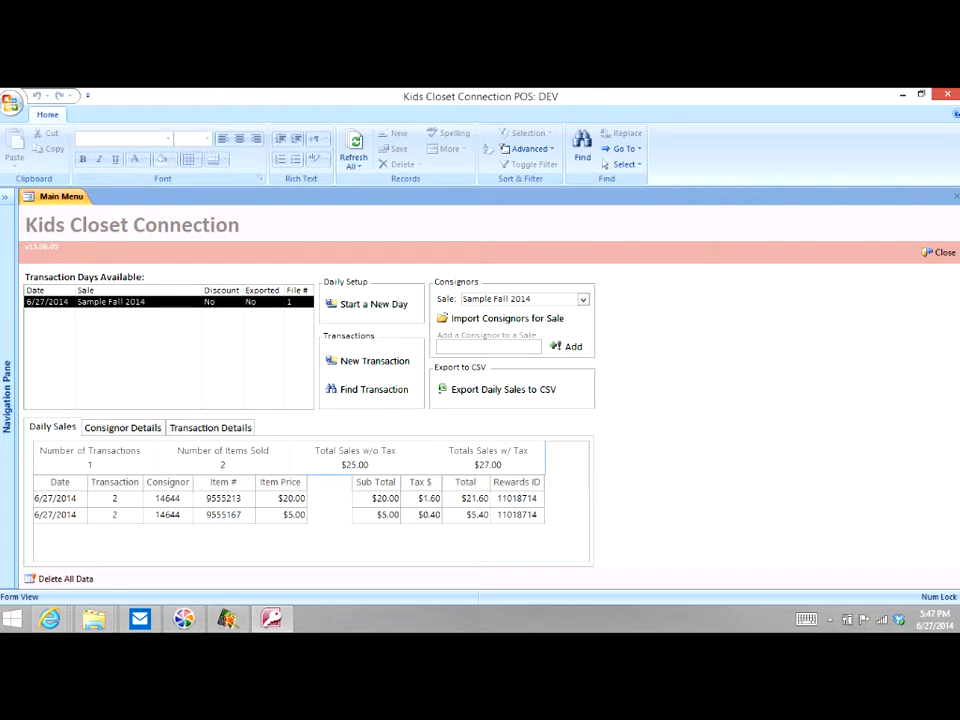
- Export the daily sales for 6/27/2014 to CSV, then close the POS database
{"action": "left_click", "coordinate": [503, 389]}
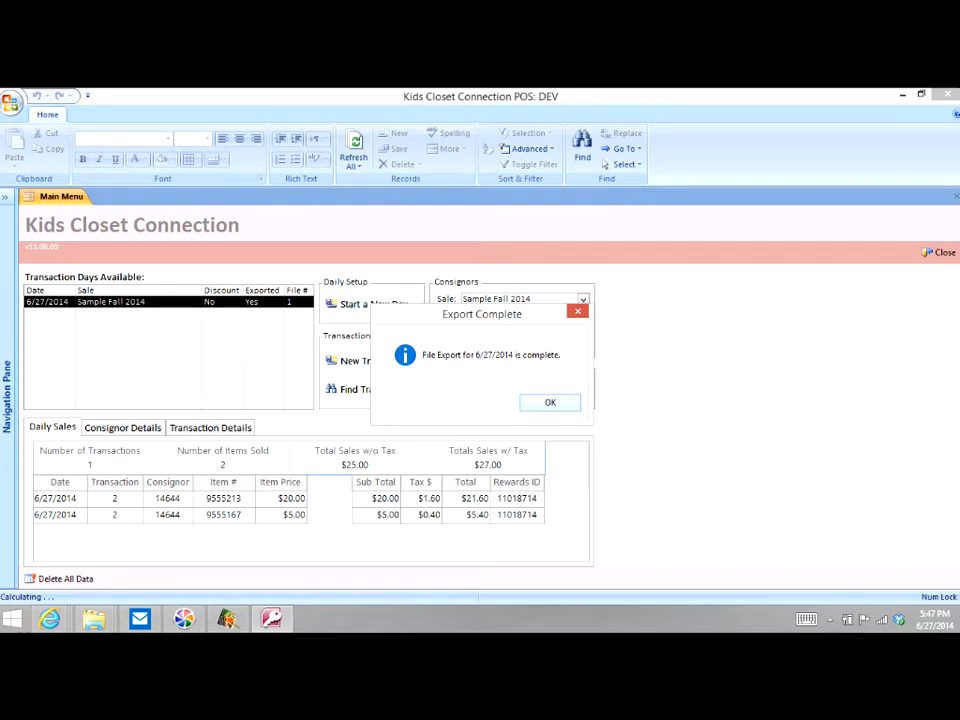
{"action": "key", "text": "Return"}
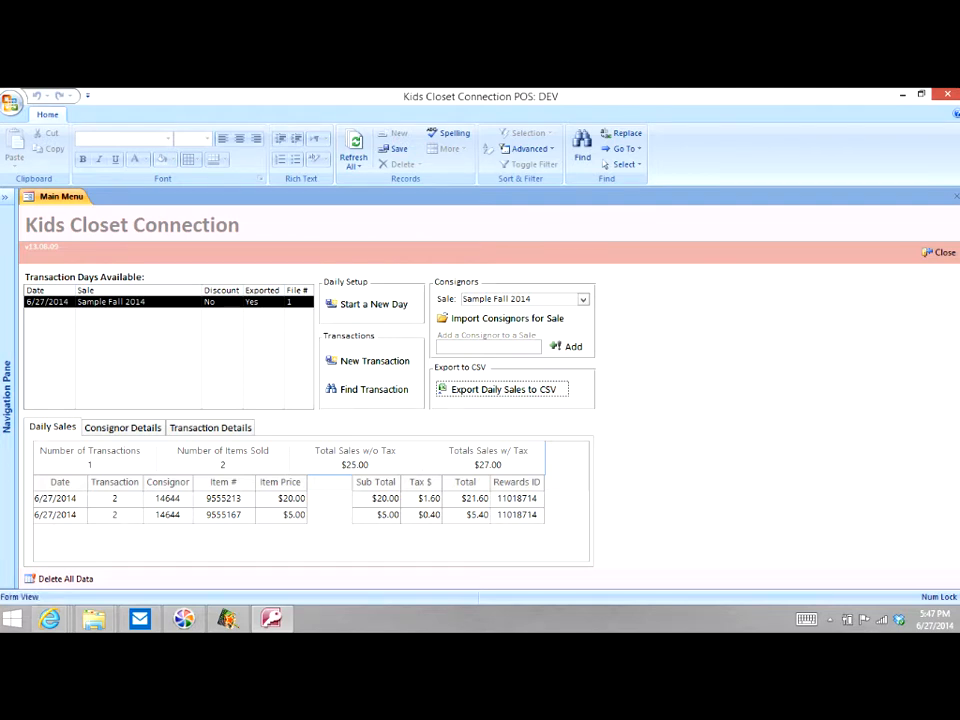
{"action": "left_click", "coordinate": [939, 253]}
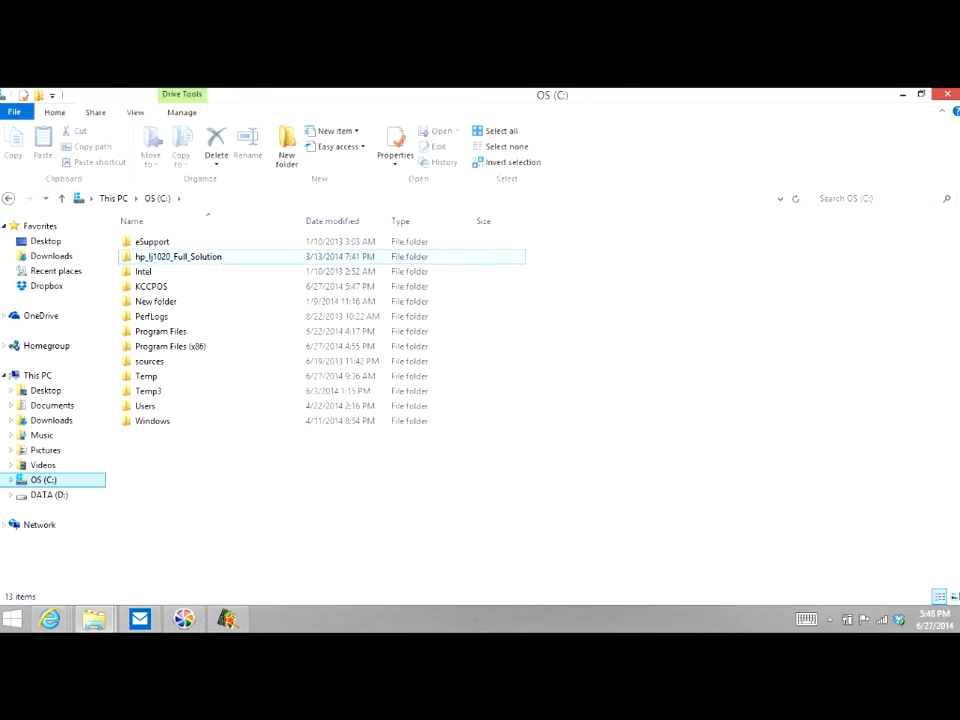
- Open the KCCPOS folder on the C: drive and locate the exported Sample Fall 2014 sales CSV file
{"action": "double_click", "coordinate": [152, 286]}
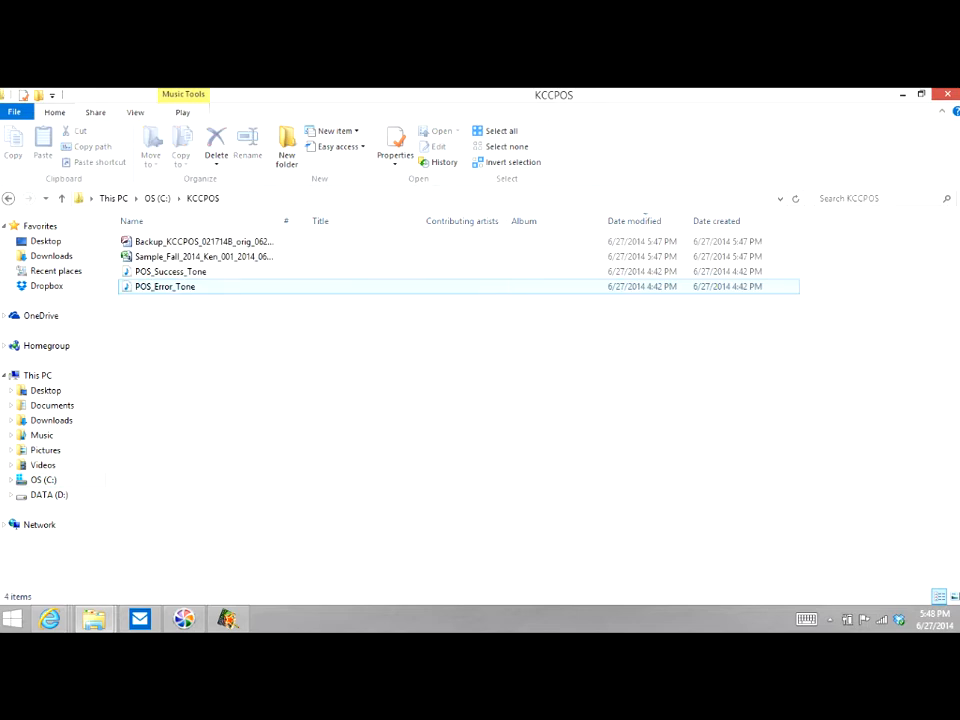
{"action": "left_click", "coordinate": [204, 257]}
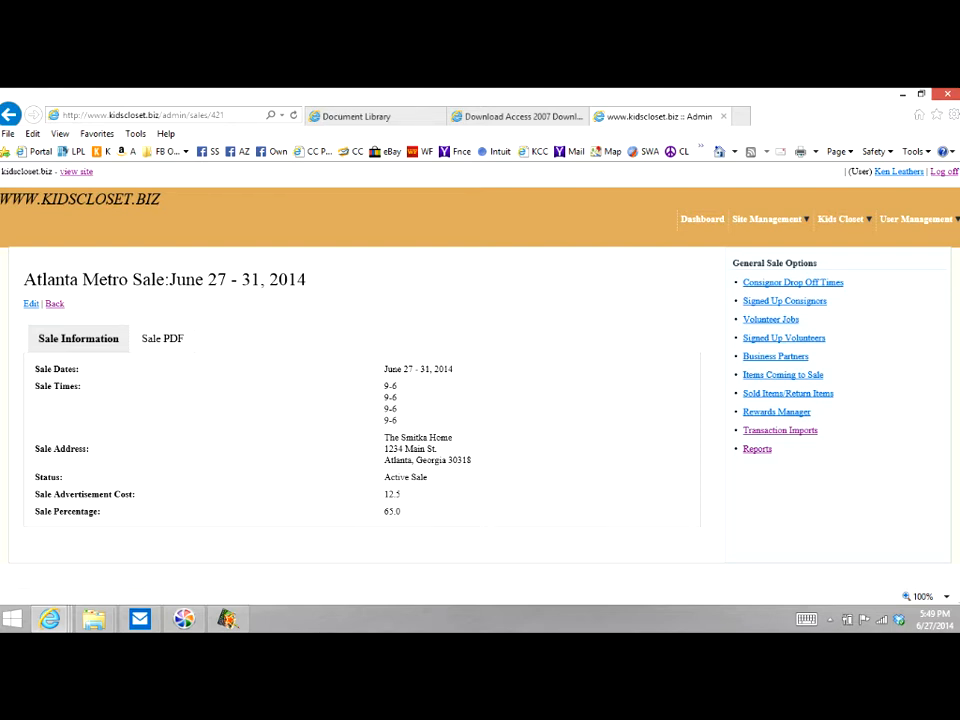
- Upload the exported Sample Fall 2014 CSV from the C: drive's KCCPOS folder as a transaction import for June 27, 2014
{"action": "left_click", "coordinate": [780, 430]}
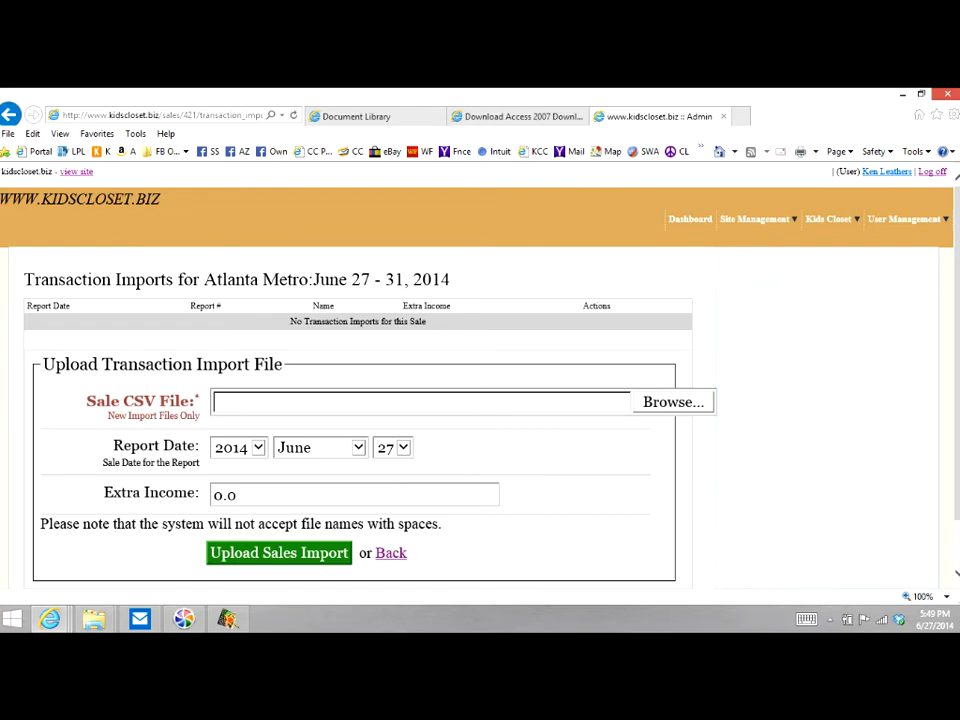
{"action": "left_click", "coordinate": [673, 402]}
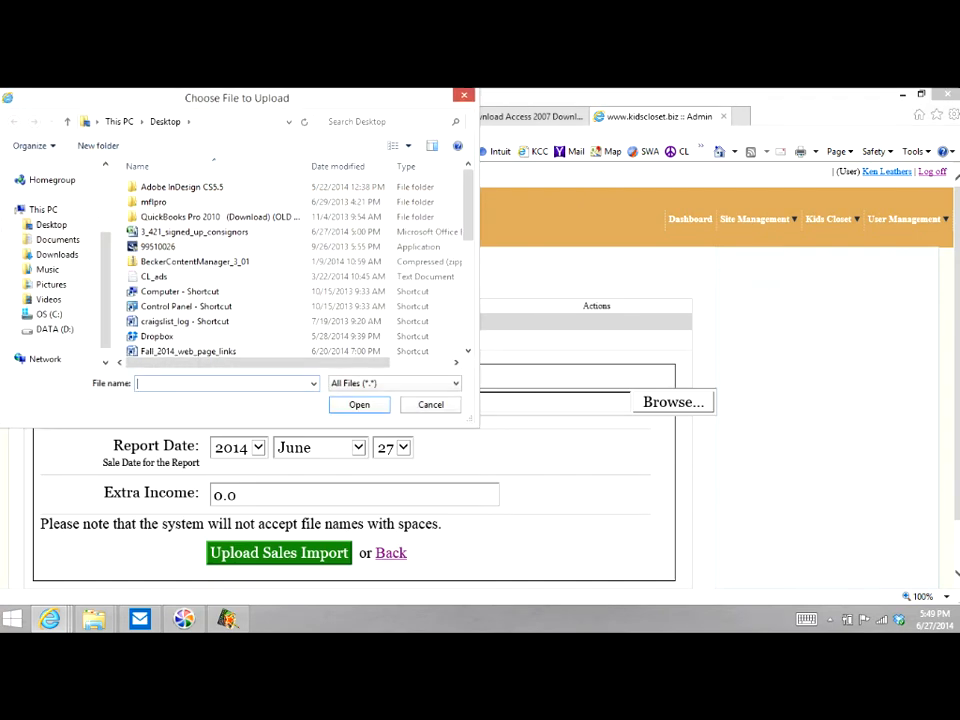
{"action": "left_click", "coordinate": [49, 314]}
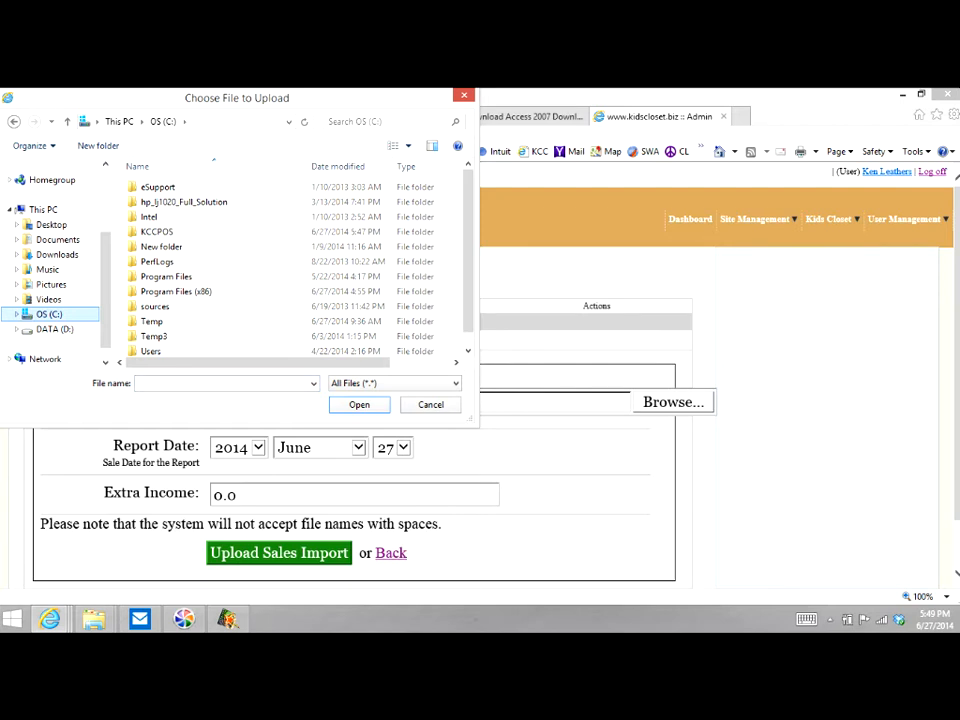
{"action": "left_click_drag", "start_coordinate": [152, 98], "coordinate": [214, 98]}
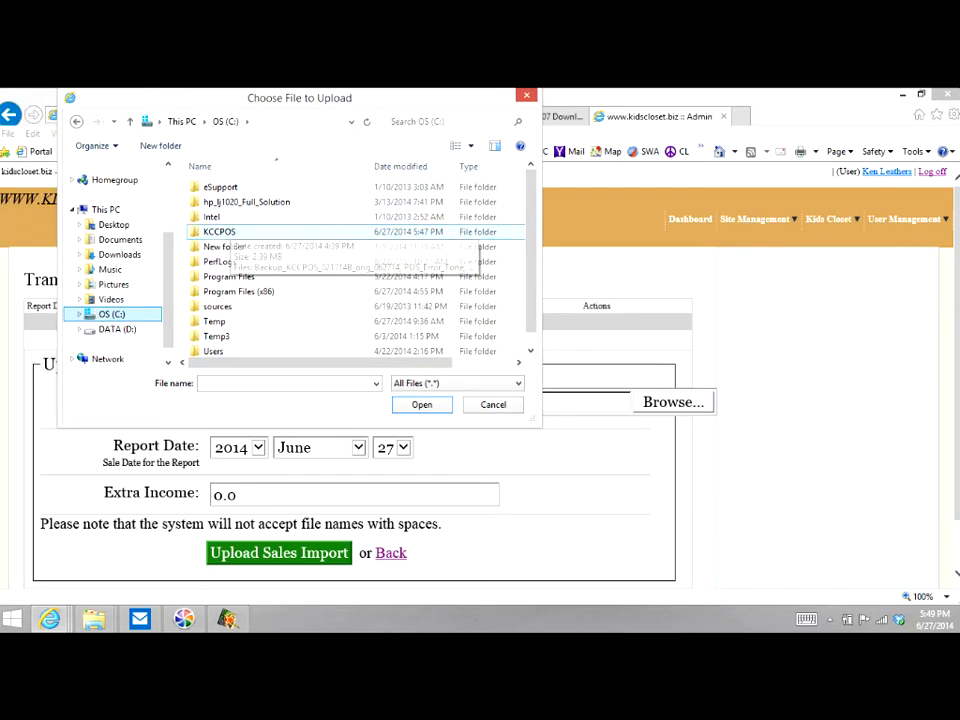
{"action": "left_click", "coordinate": [222, 232]}
{"action": "double_click", "coordinate": [222, 232]}
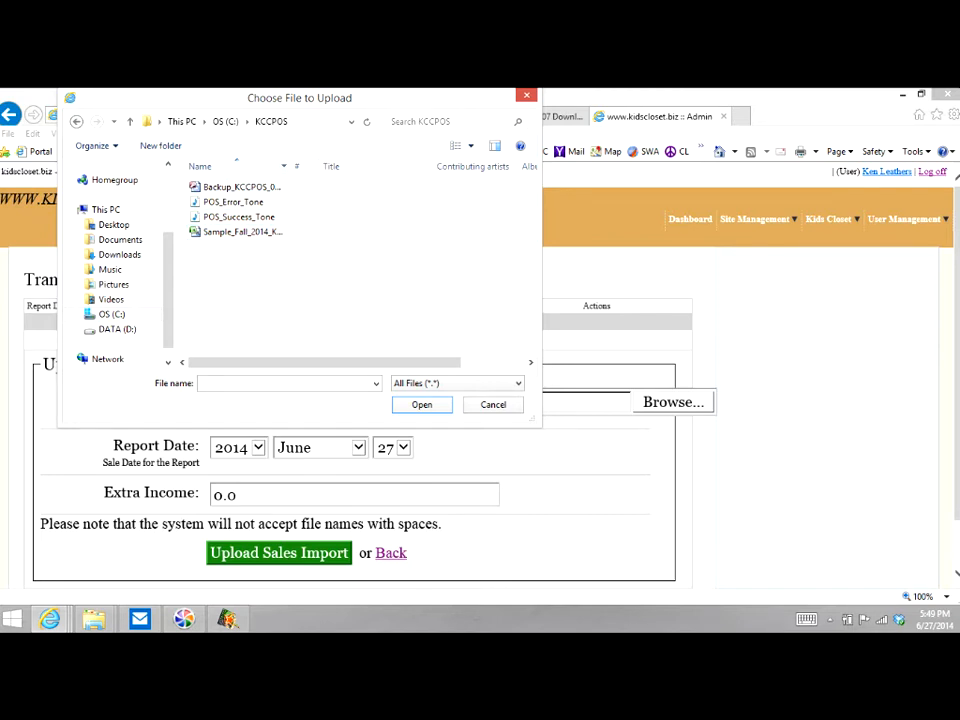
{"action": "left_click_drag", "start_coordinate": [290, 166], "coordinate": [339, 166]}
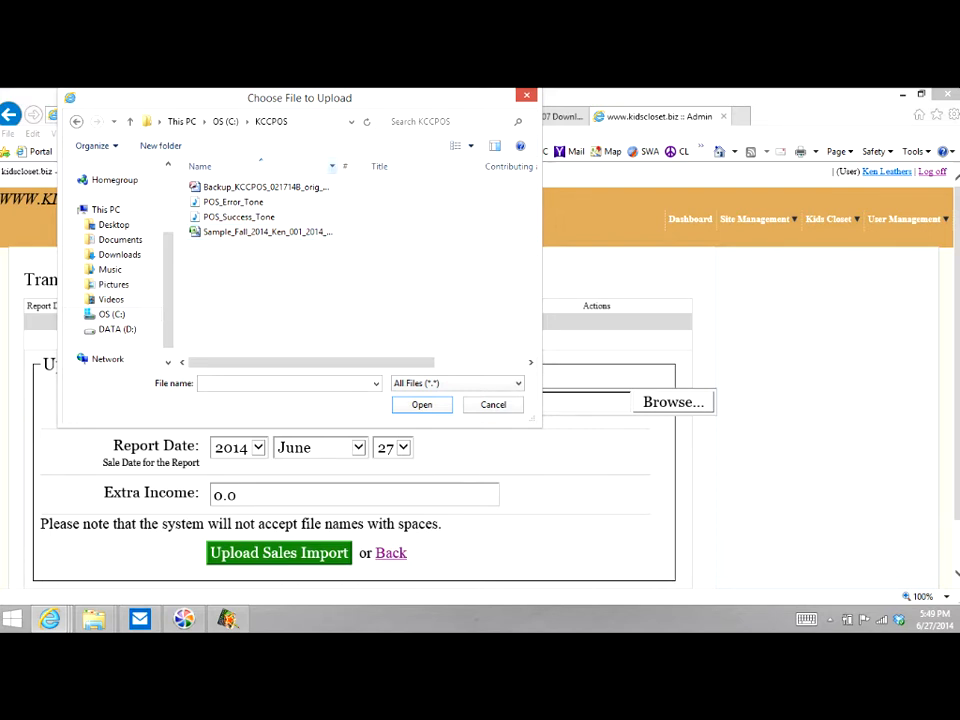
{"action": "left_click_drag", "start_coordinate": [339, 166], "coordinate": [419, 166]}
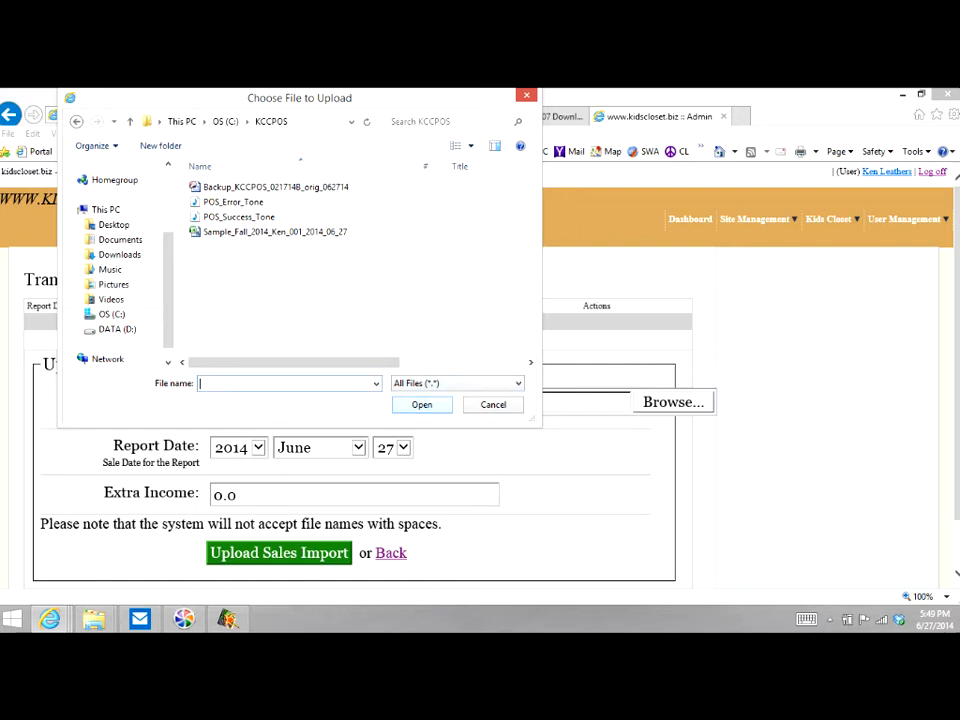
{"action": "left_click", "coordinate": [275, 232]}
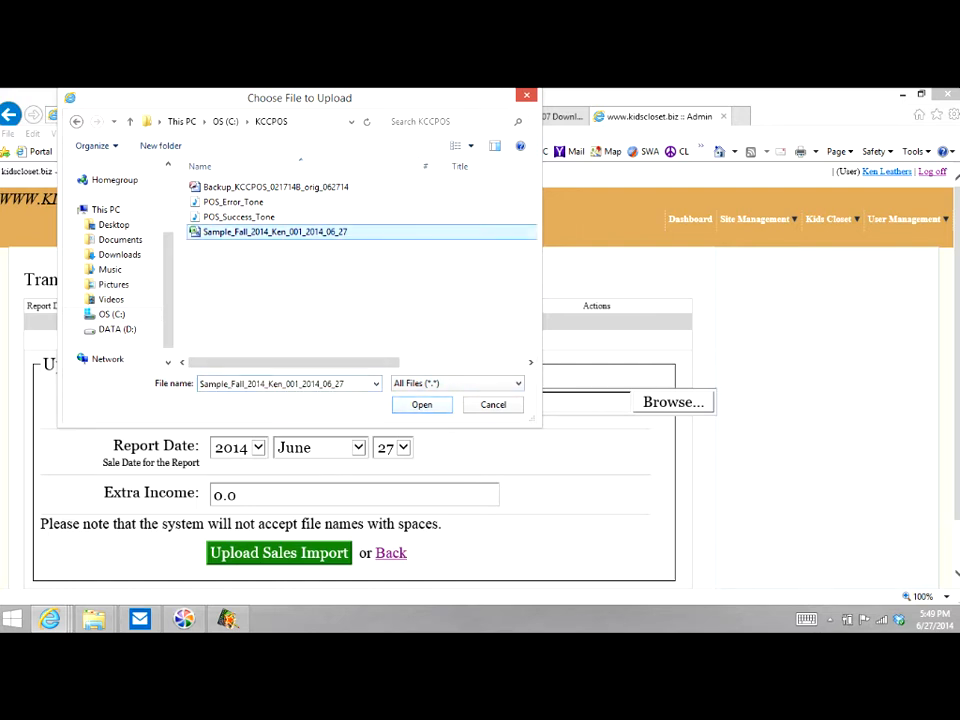
{"action": "left_click", "coordinate": [422, 405]}
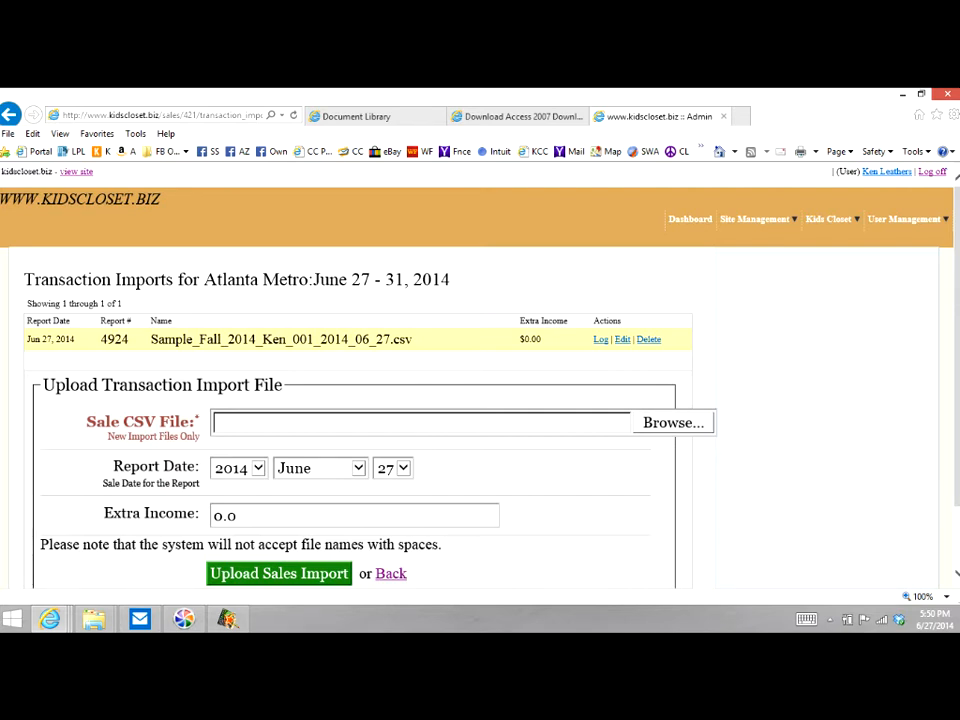
- Return to the Atlanta Metro sale page and open its reports
{"action": "left_click", "coordinate": [391, 574]}
{"action": "left_click", "coordinate": [757, 449]}
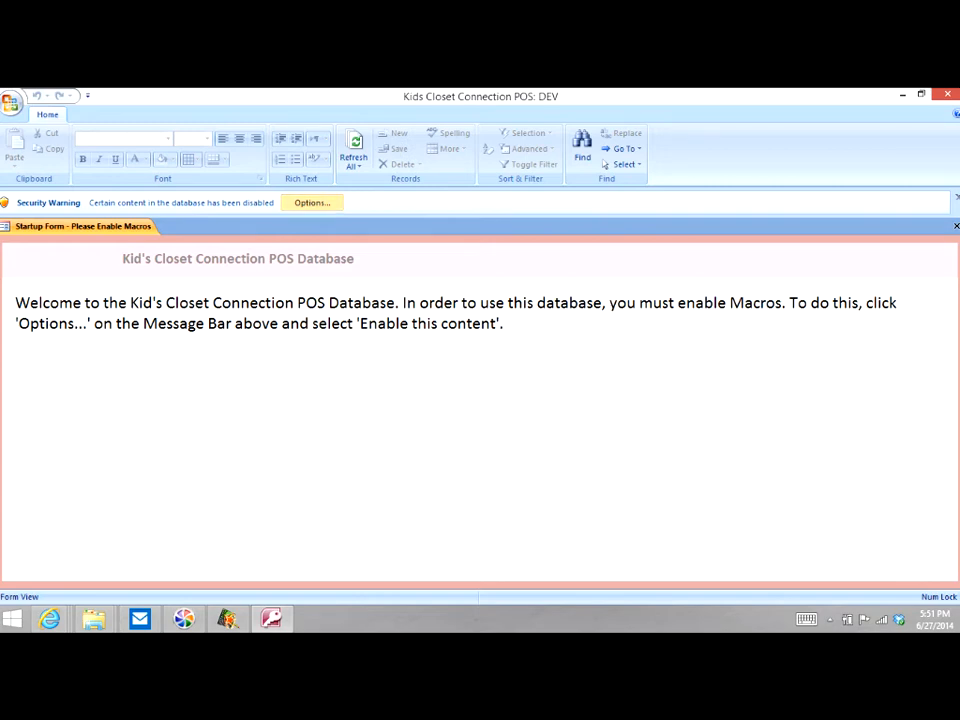
- In the reopened Kids Closet Connection POS database, enable the blocked macro content
{"action": "left_click", "coordinate": [312, 202]}
{"action": "left_click", "coordinate": [343, 392]}
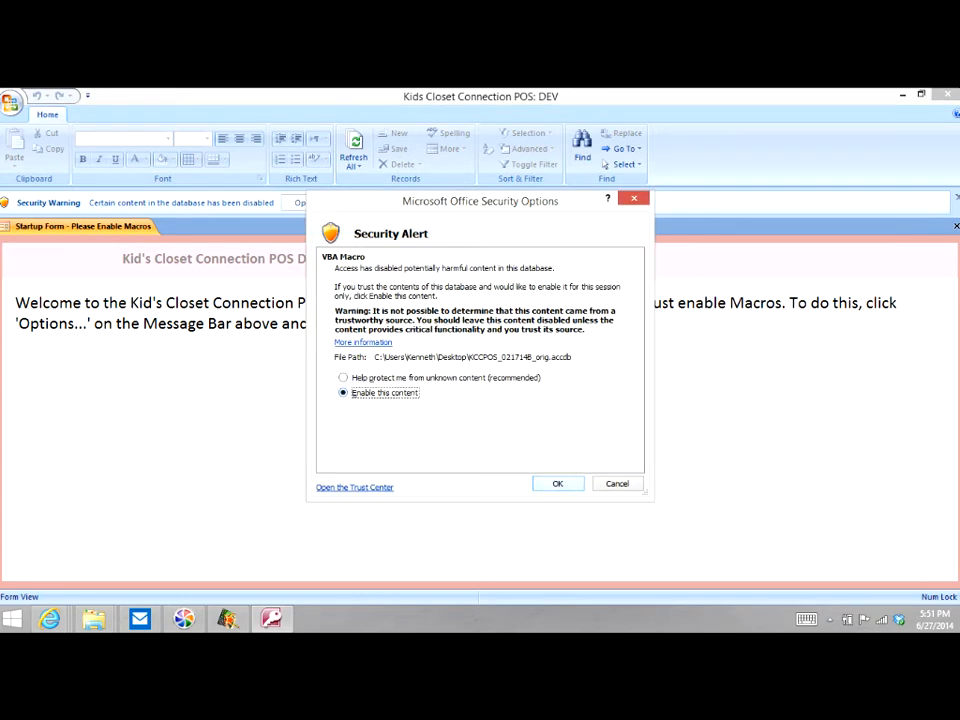
{"action": "left_click", "coordinate": [558, 484]}
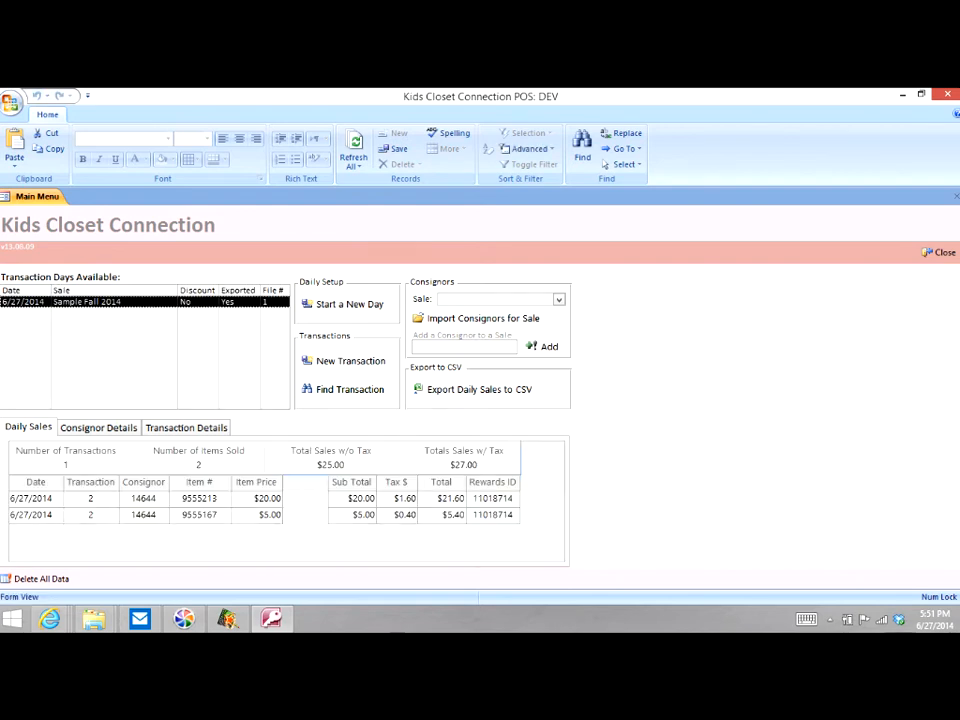
- Start a new day, entering the computer name, file number 1 and the Sample Fall 2014 sale
{"action": "left_click", "coordinate": [343, 304]}
{"action": "left_click", "coordinate": [185, 309]}
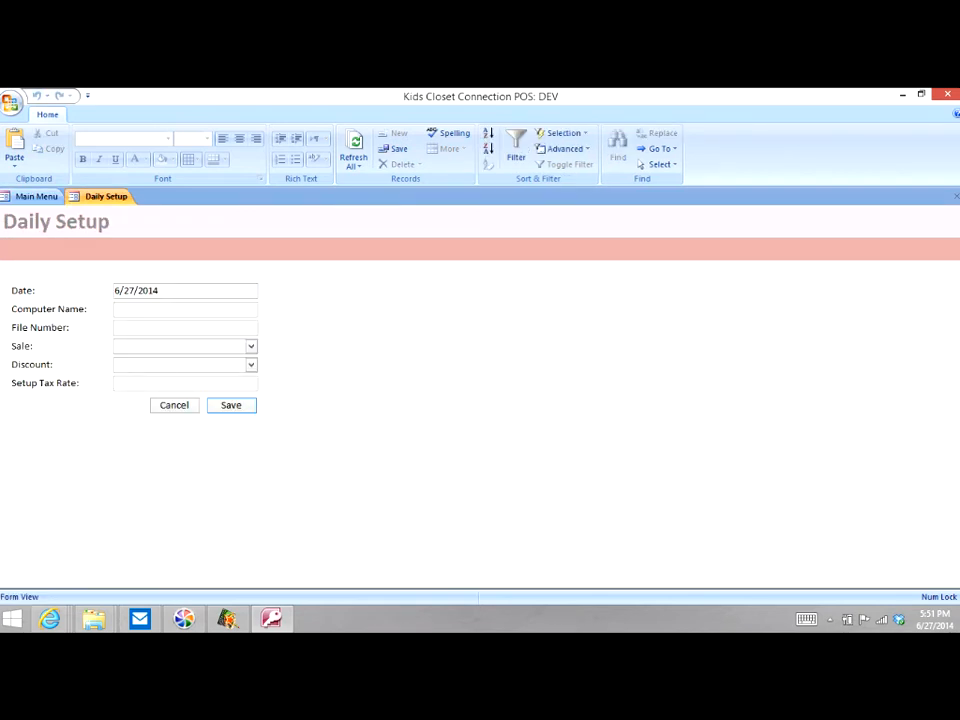
{"action": "type", "text": "Ken"}
{"action": "key", "text": "Tab"}
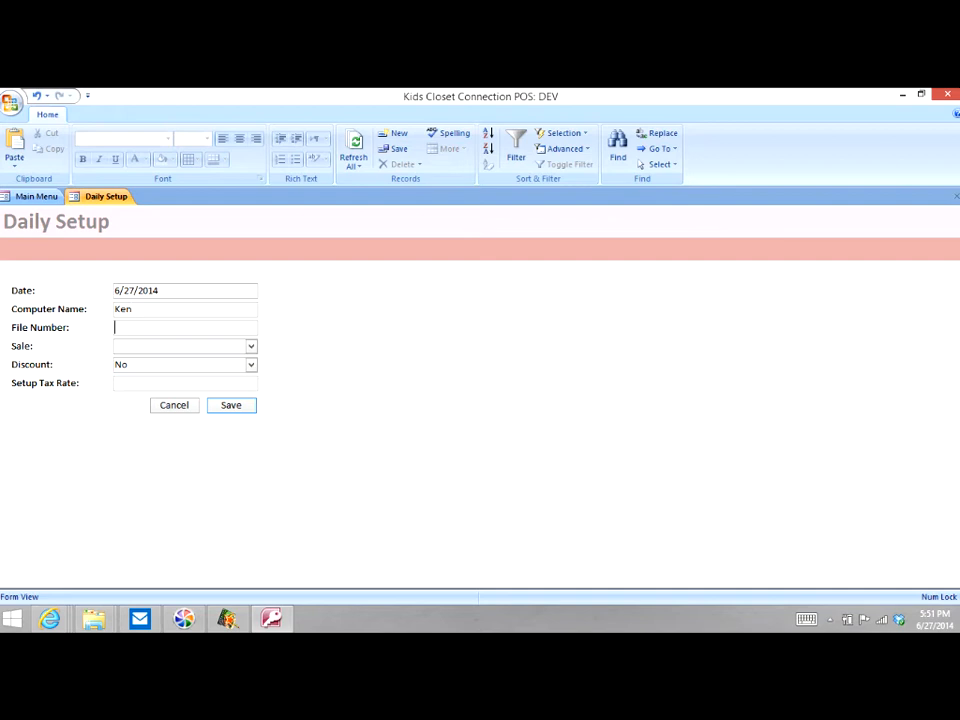
{"action": "type", "text": "1"}
{"action": "key", "text": "Tab"}
{"action": "left_click", "coordinate": [251, 346]}
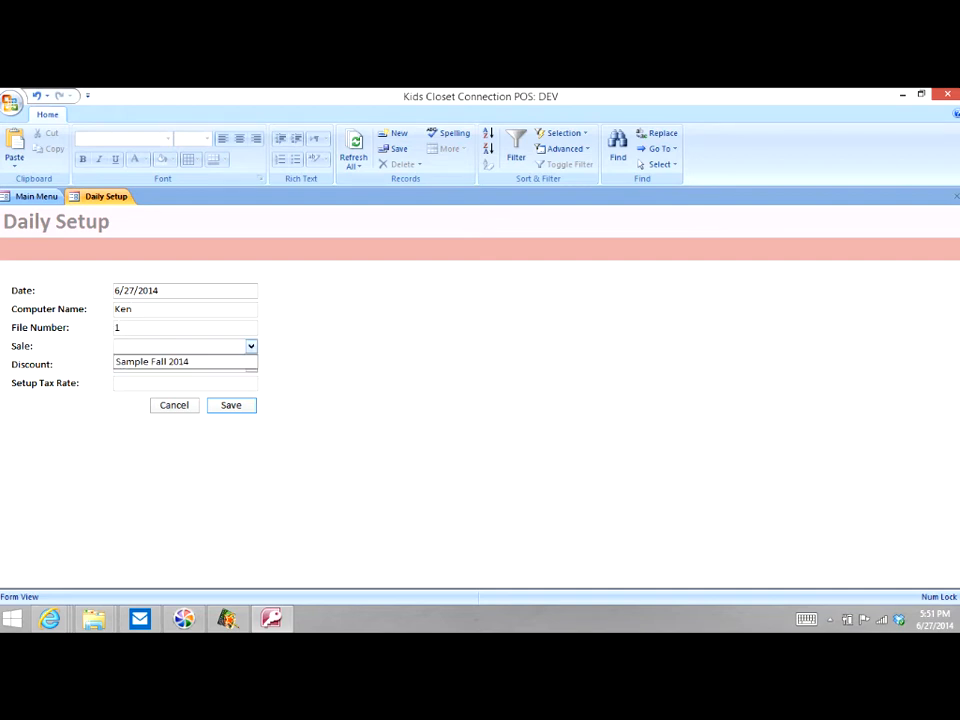
{"action": "left_click", "coordinate": [186, 362]}
- Set the day's discount to Yes and its tax rate to 8.0%, and try to save the daily setup
{"action": "left_click", "coordinate": [251, 365]}
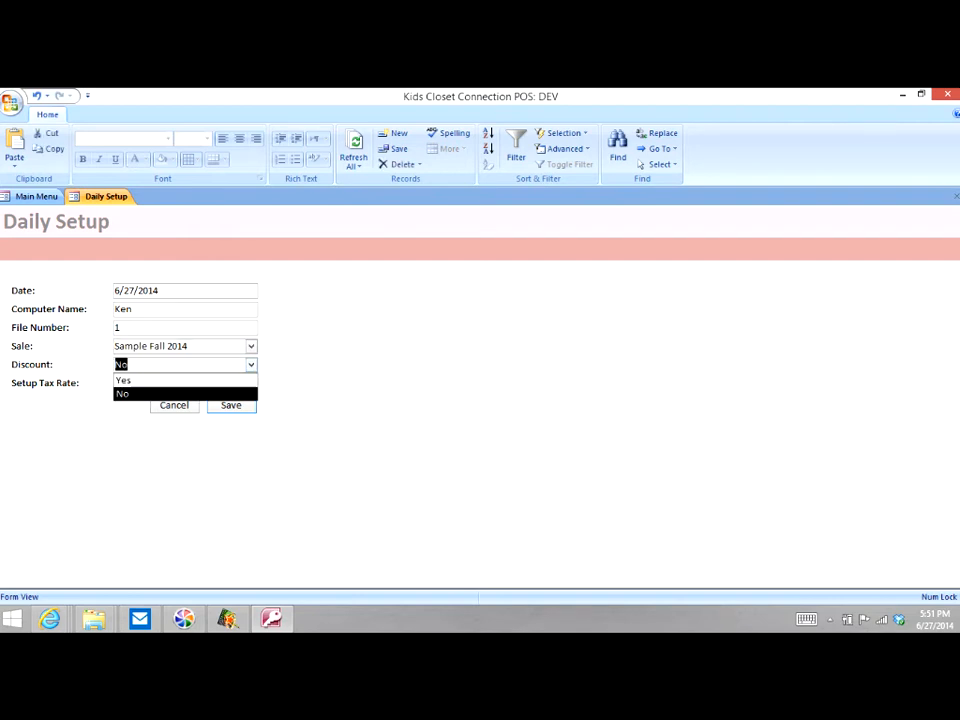
{"action": "key", "text": "Return"}
{"action": "key", "text": "Tab"}
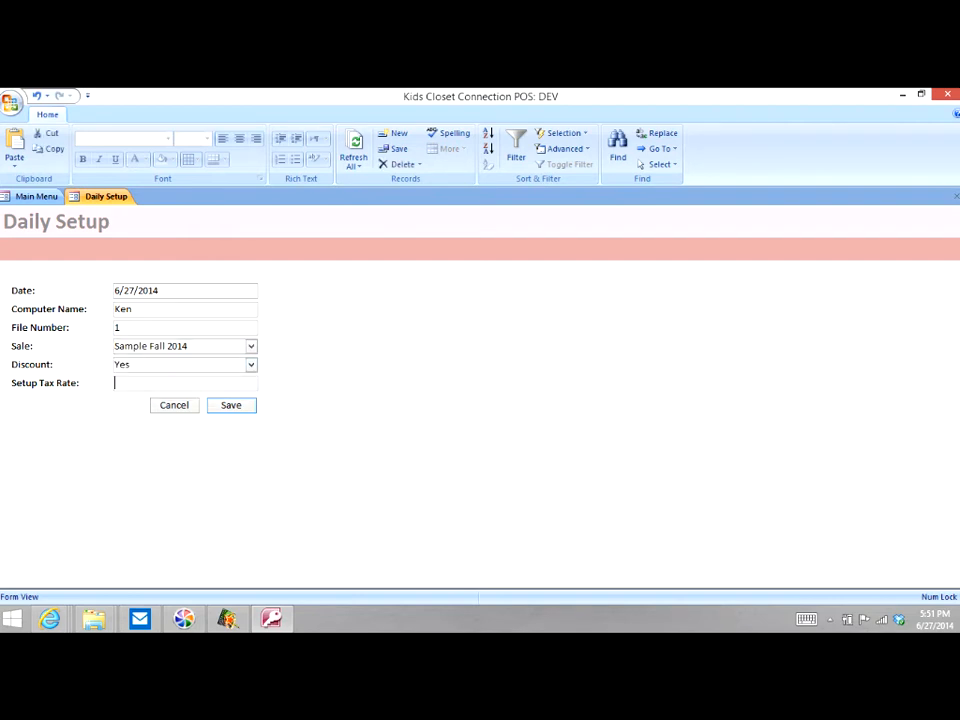
{"action": "type", "text": "8.0"}
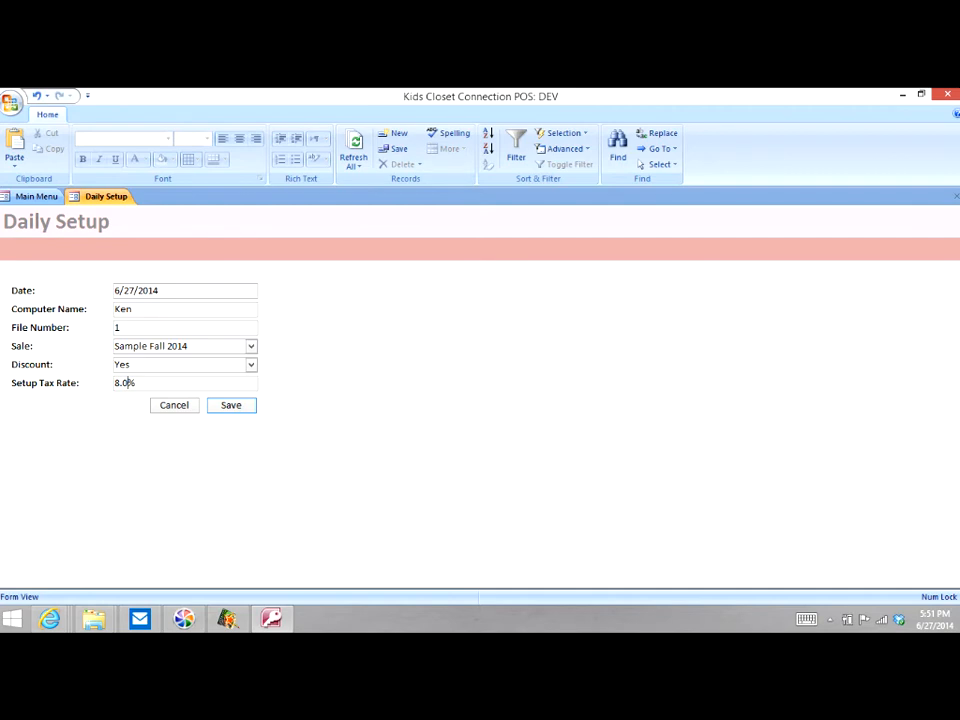
{"action": "key", "text": "Return"}
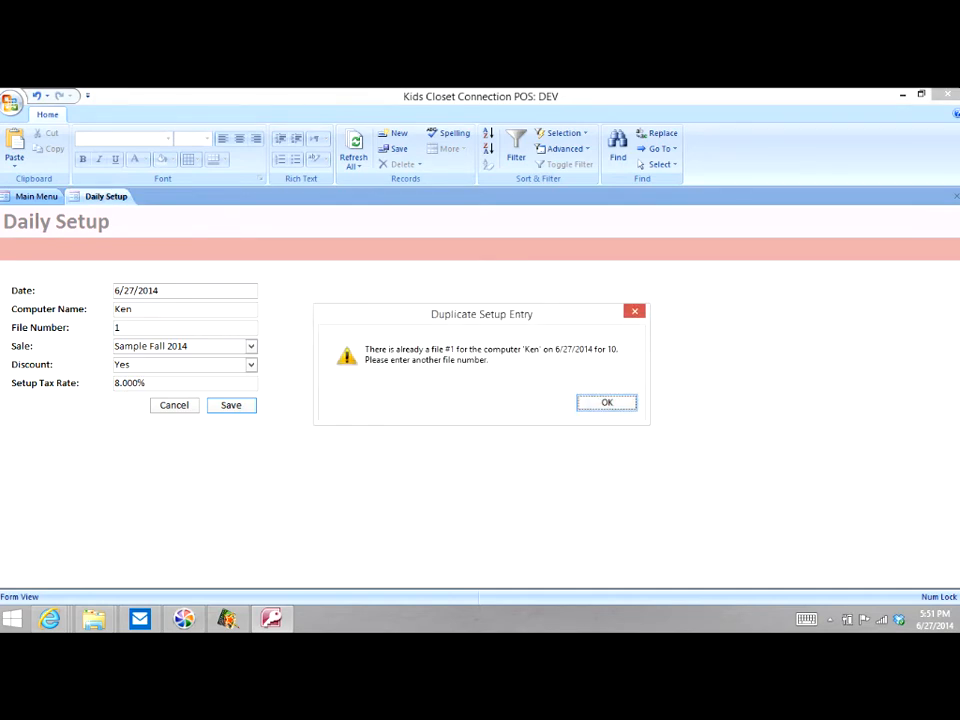
{"action": "key", "text": "Return"}
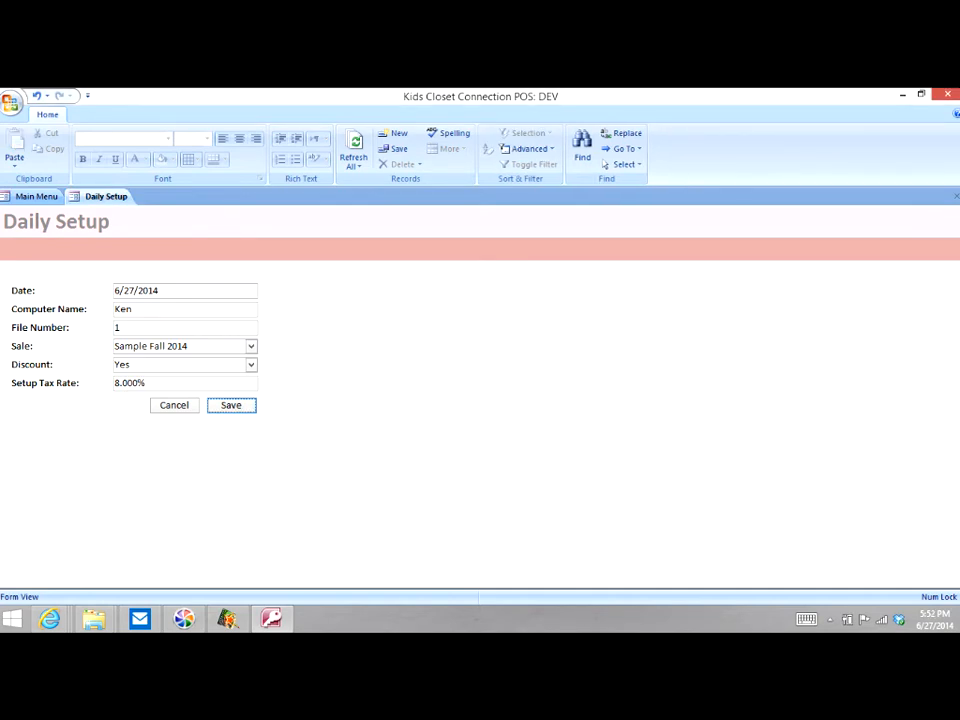
- Change the daily setup date to 6/28/2014 and save the new day
{"action": "left_click", "coordinate": [135, 290]}
{"action": "key", "text": "BackSpace"}
{"action": "type", "text": "8"}
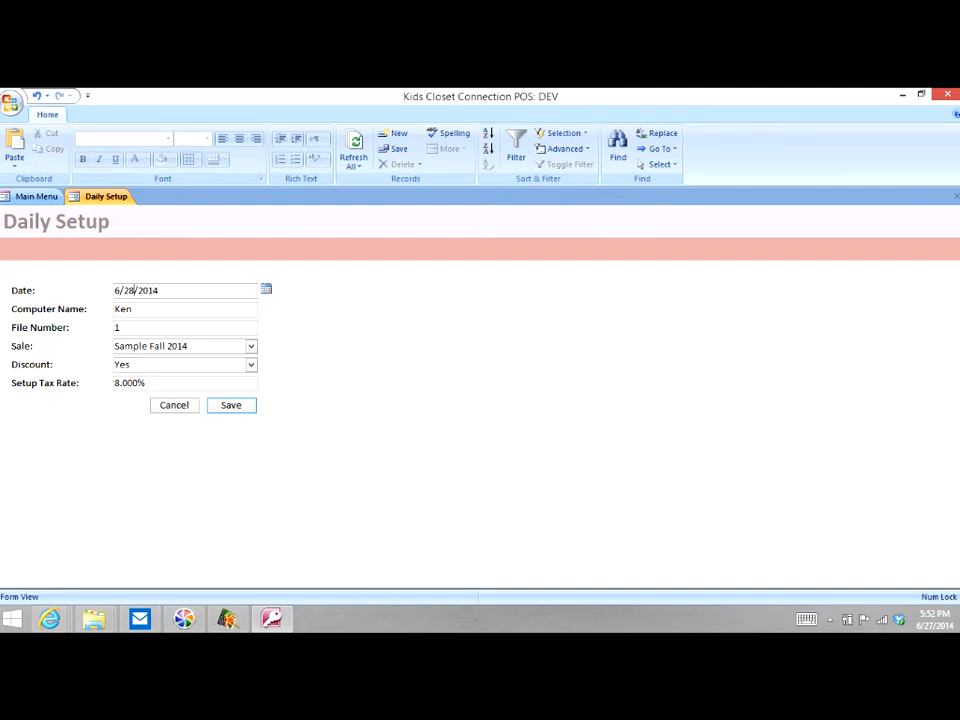
{"action": "left_click", "coordinate": [122, 328]}
{"action": "left_click", "coordinate": [231, 405]}
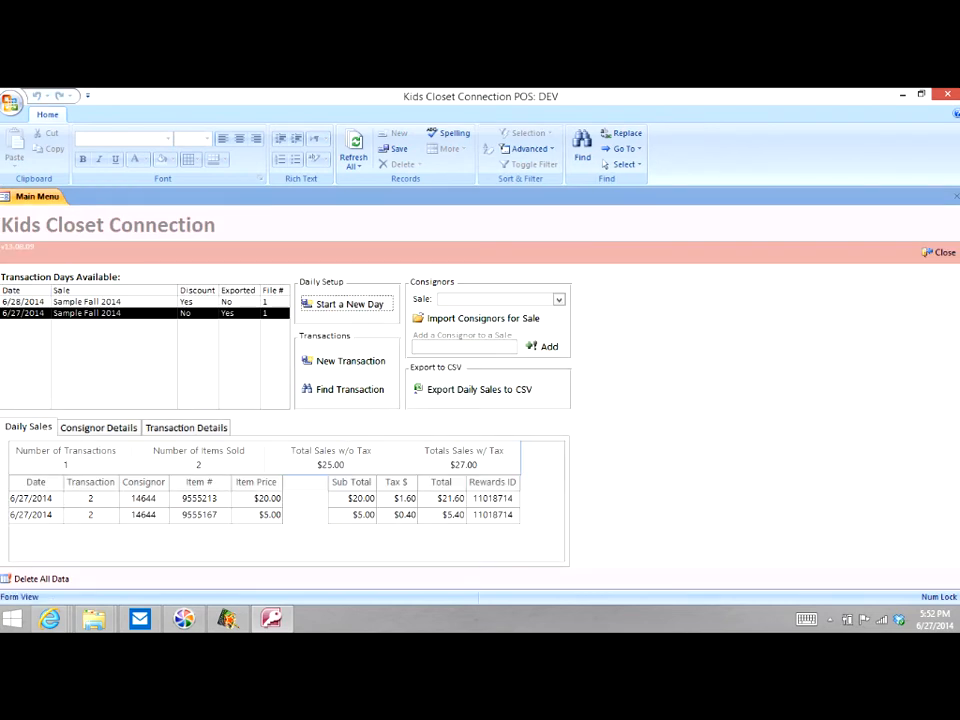
- Start a new transaction for 6/28/2014 and enter the consignor number with item 9555213 at $20 and a 50% discount
{"action": "left_click", "coordinate": [87, 302]}
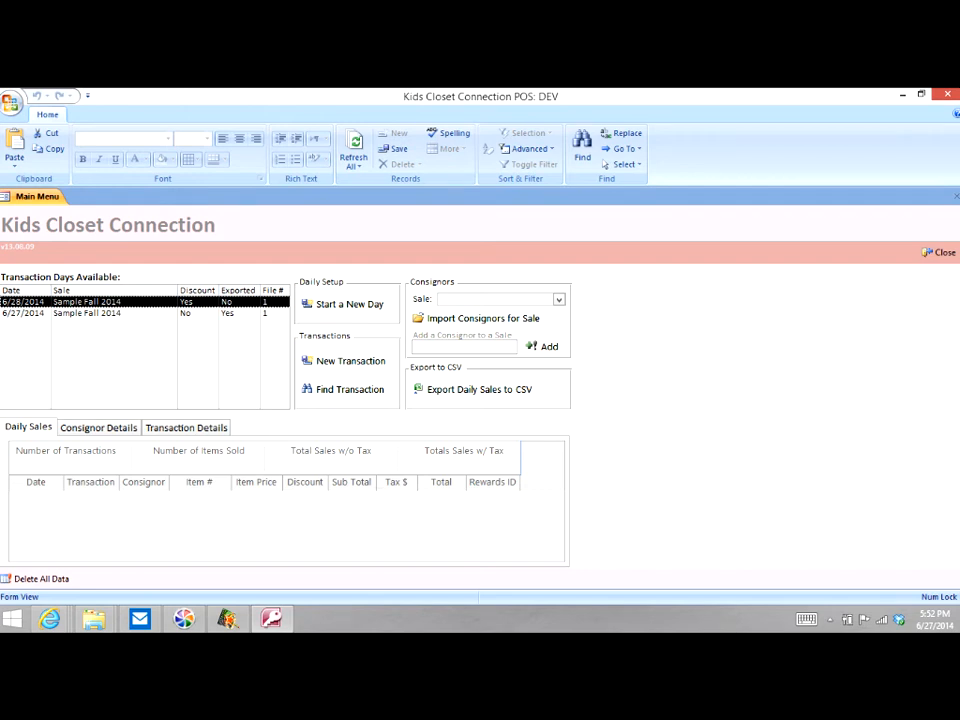
{"action": "left_click", "coordinate": [345, 361]}
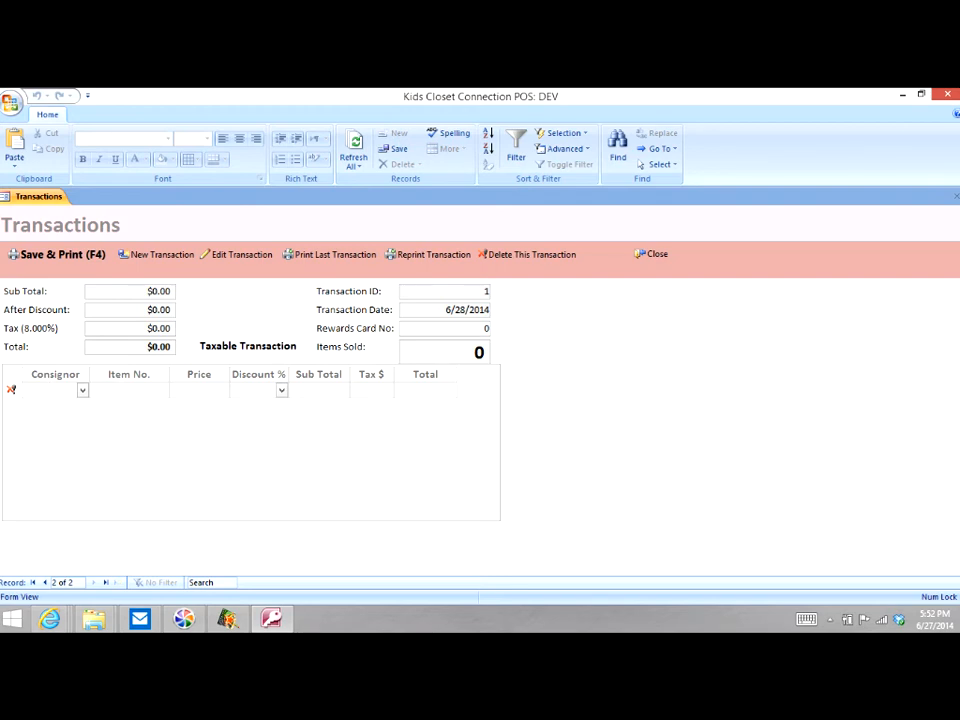
{"action": "type", "text": "14644"}
{"action": "key", "text": "Tab"}
{"action": "type", "text": "9555213"}
{"action": "key", "text": "Tab"}
{"action": "type", "text": "20"}
{"action": "key", "text": "Tab"}
{"action": "type", "text": "50"}
{"action": "key", "text": "Tab"}
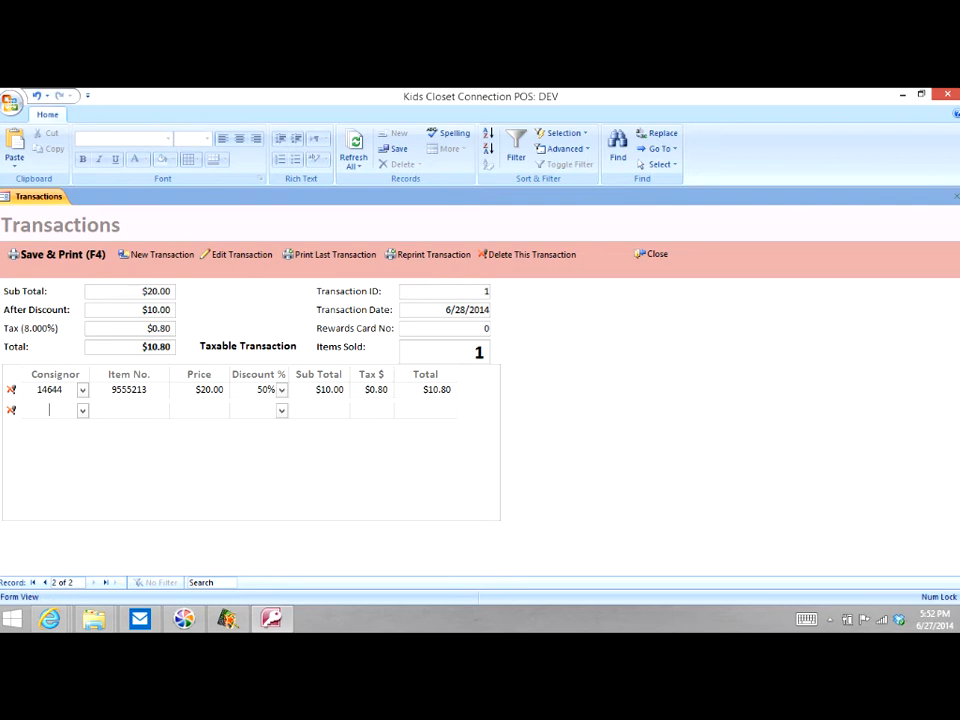
- Add a second line for the same consignor with item 9555167 at $5 and a 0% discount
{"action": "type", "text": "14644"}
{"action": "key", "text": "Tab"}
{"action": "type", "text": "9555167"}
{"action": "key", "text": "Tab"}
{"action": "type", "text": "5"}
{"action": "key", "text": "Tab"}
{"action": "type", "text": "0"}
{"action": "key", "text": "Tab"}
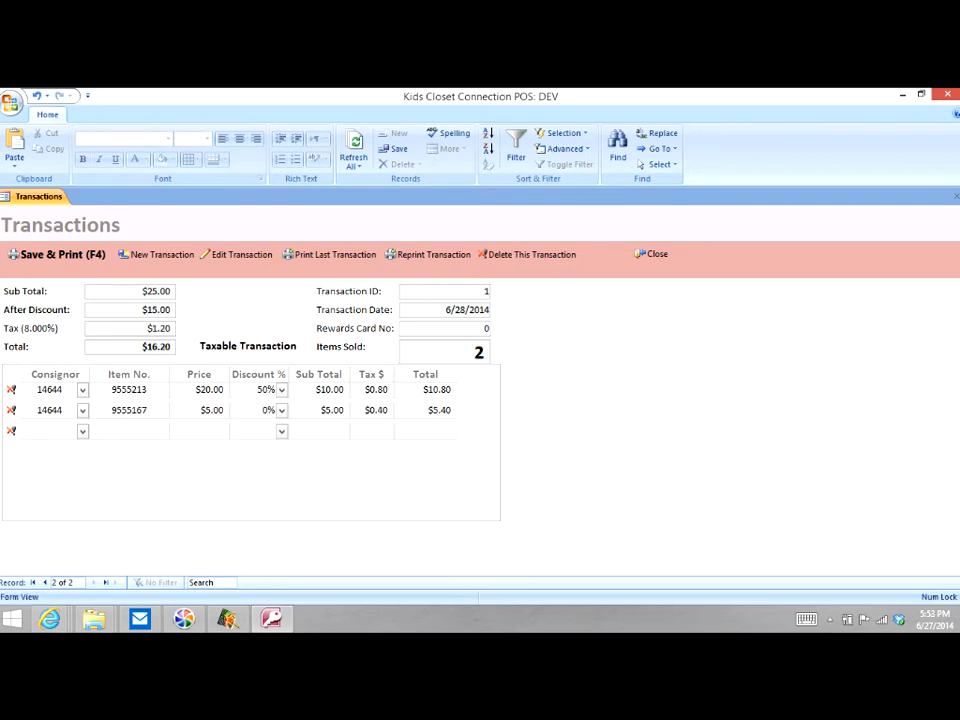
- Add the same consignor's item 8525896 at $50 with a 0% discount, then save and print the transaction and close the form
{"action": "type", "text": "14644"}
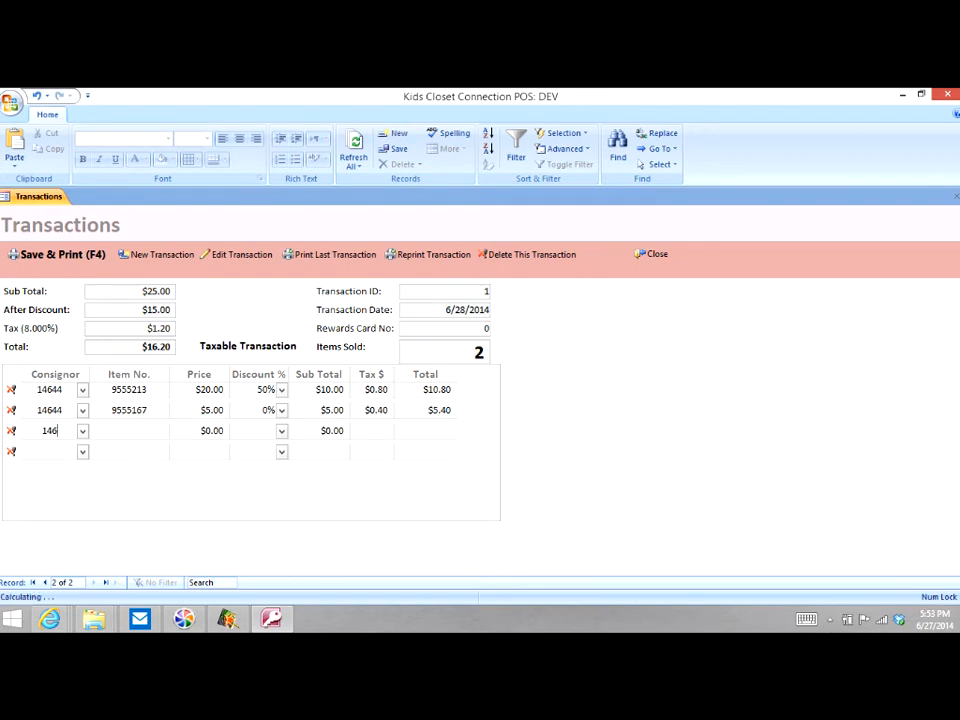
{"action": "key", "text": "Tab"}
{"action": "type", "text": "8525896"}
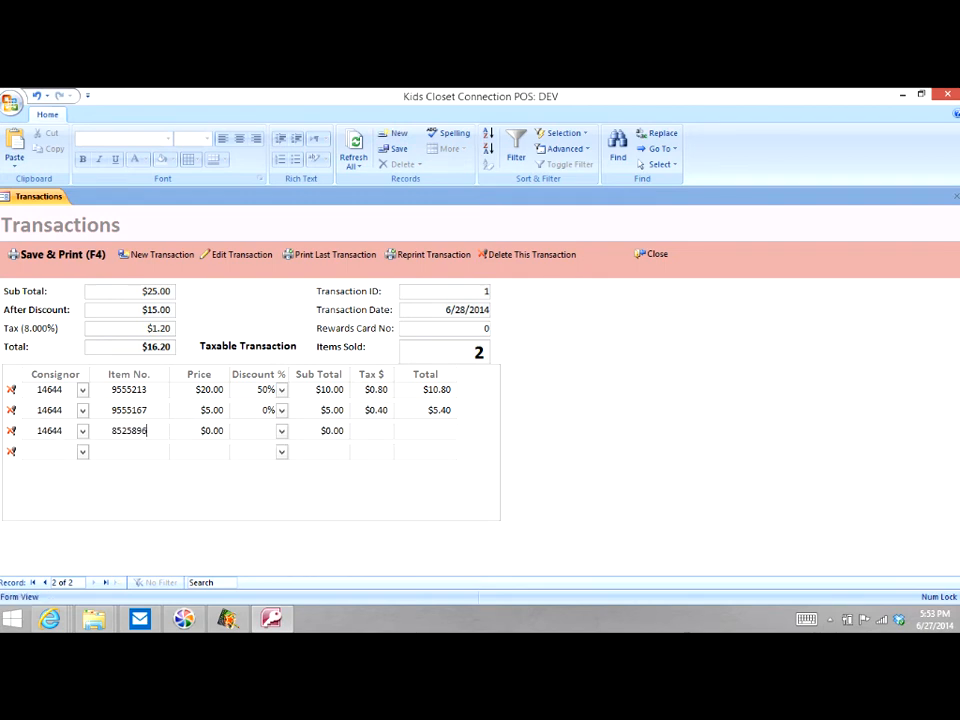
{"action": "key", "text": "Tab"}
{"action": "type", "text": "50"}
{"action": "key", "text": "Tab"}
{"action": "left_click", "coordinate": [282, 431]}
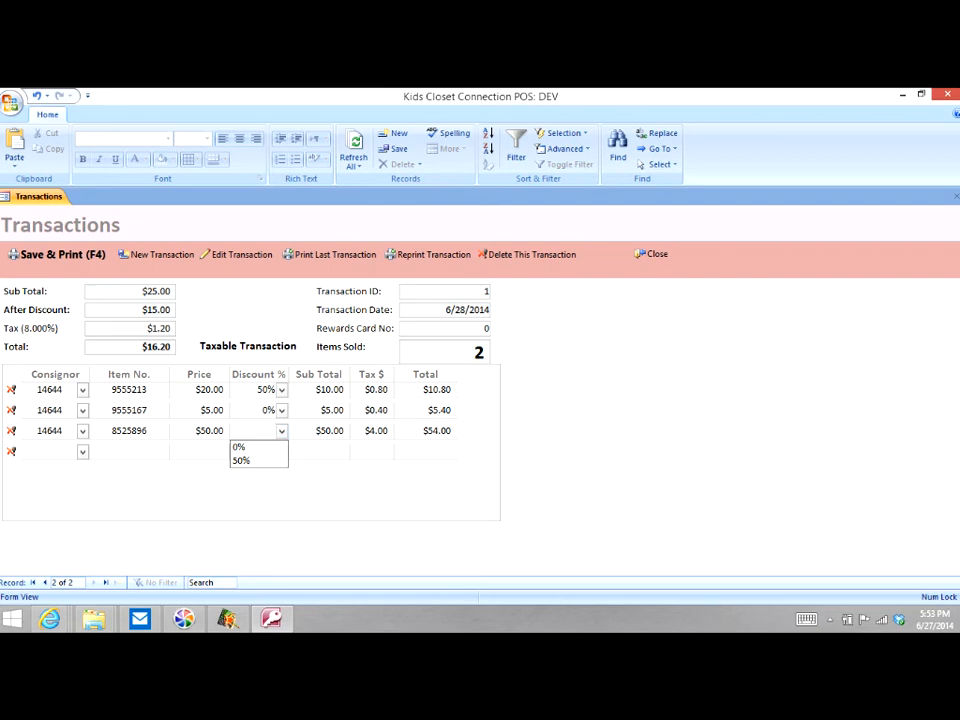
{"action": "key", "text": "Return"}
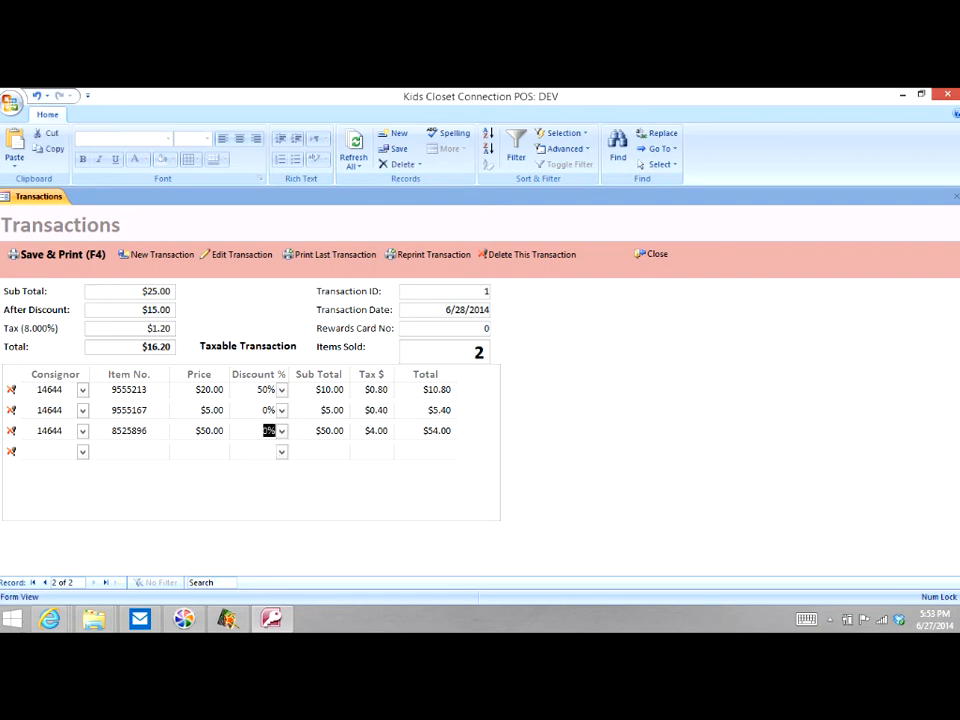
{"action": "key", "text": "Return"}
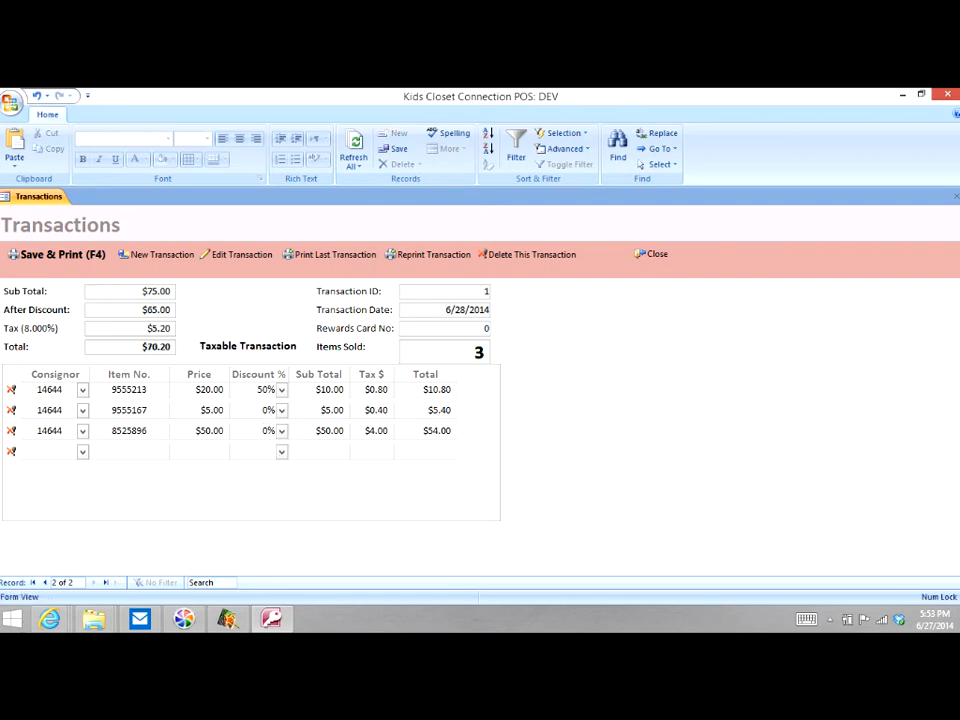
{"action": "key", "text": "F4"}
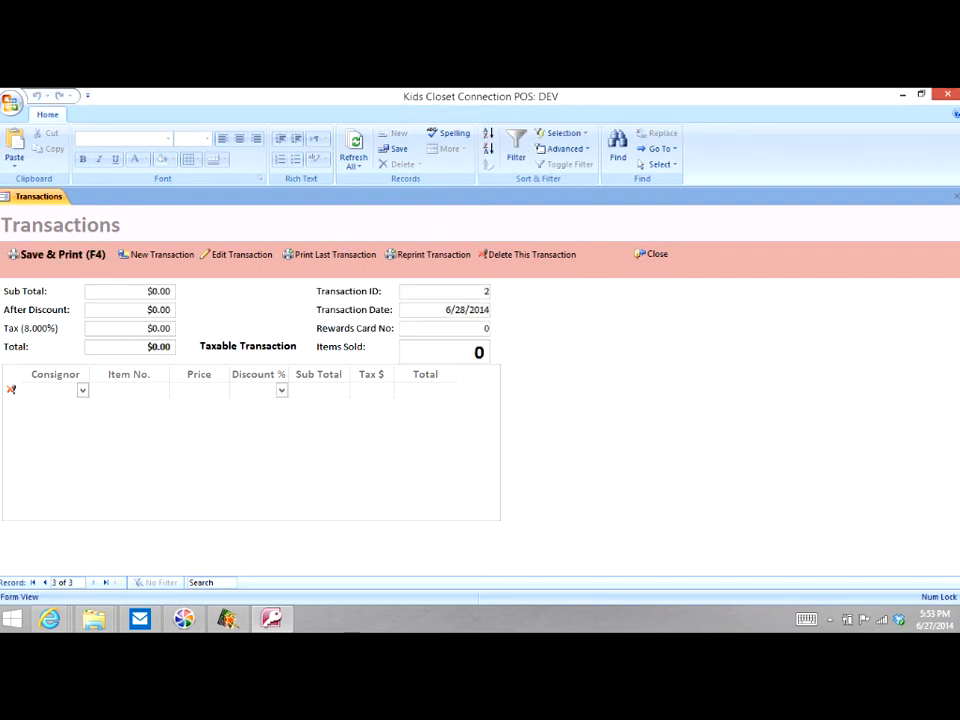
{"action": "left_click", "coordinate": [652, 254]}
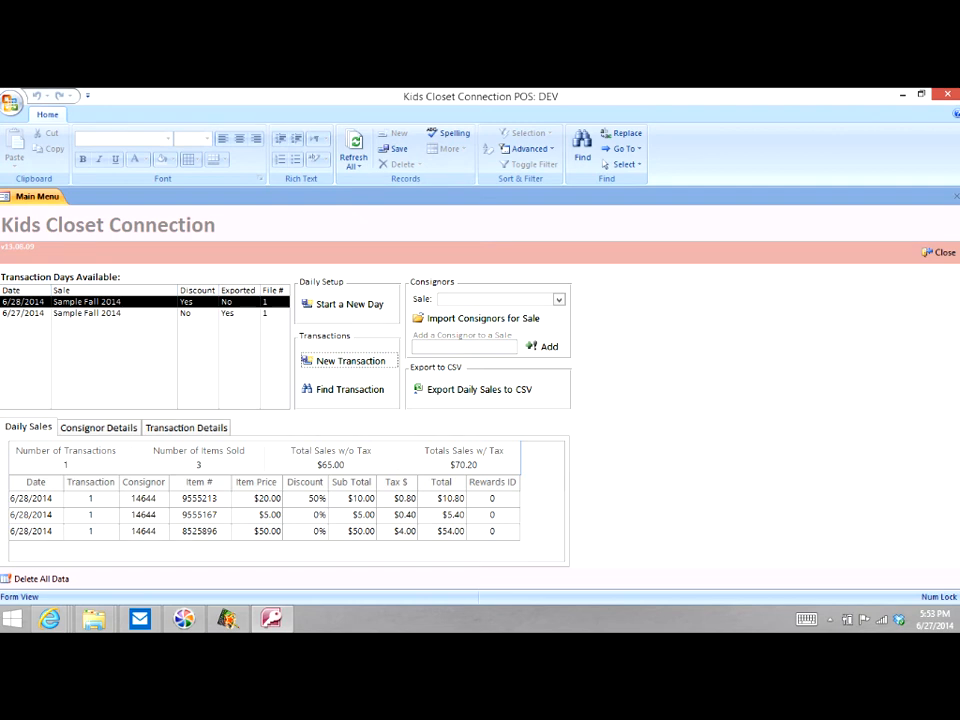
- Export the 6/28/2014 daily sales to CSV and close the POS database with a system backup
{"action": "left_click", "coordinate": [479, 390]}
{"action": "left_click", "coordinate": [551, 402]}
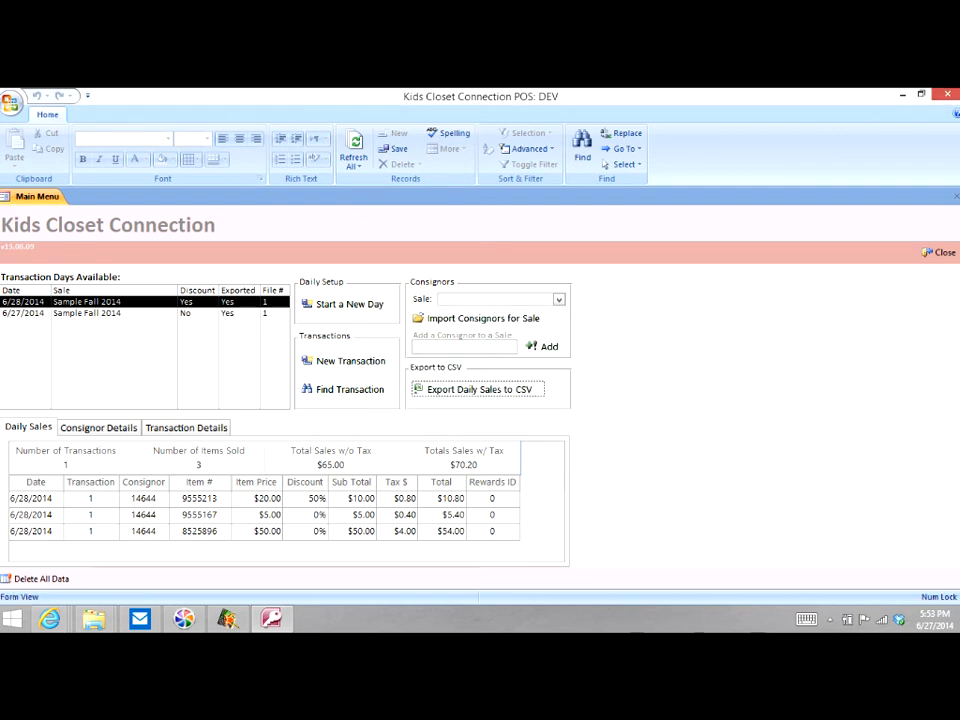
{"action": "left_click", "coordinate": [939, 253]}
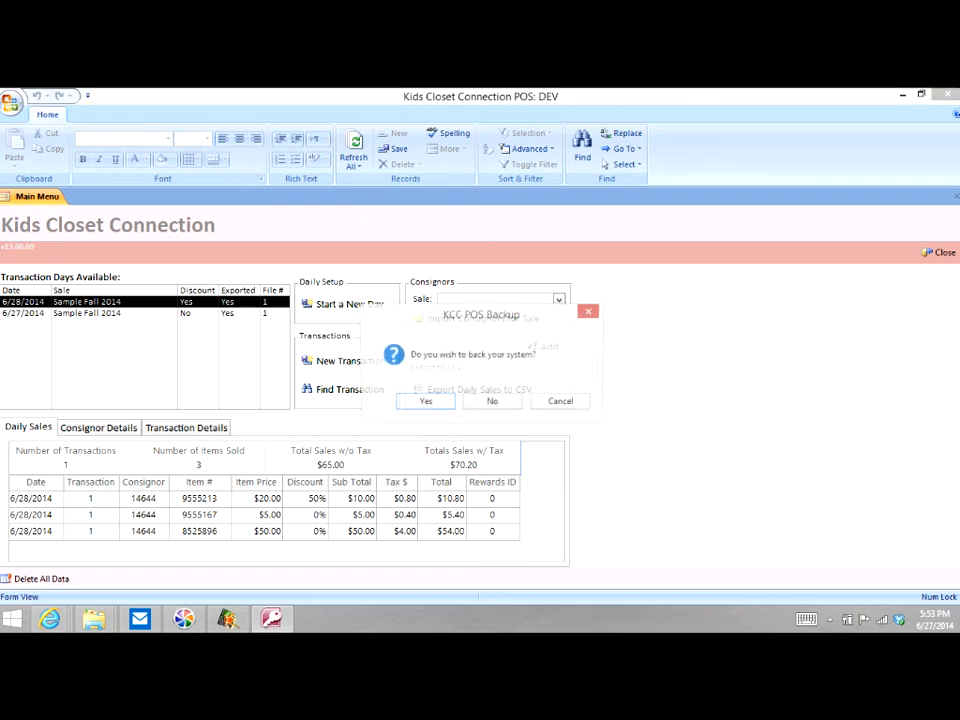
{"action": "left_click", "coordinate": [424, 403]}
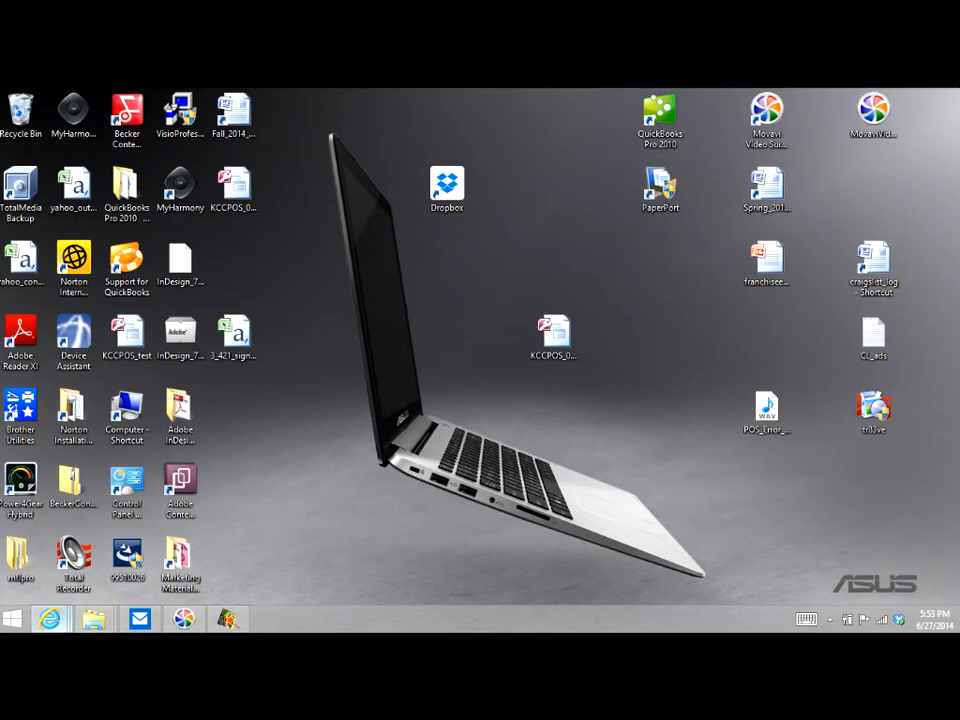
- Switch to Internet Explorer, upload the 2014_06_28 sales CSV from the KCCPOS folder to the Atlanta Metro sale's transaction imports, and refresh the import list
{"action": "mouse_move", "coordinate": [49, 619]}
{"action": "left_click", "coordinate": [394, 550]}
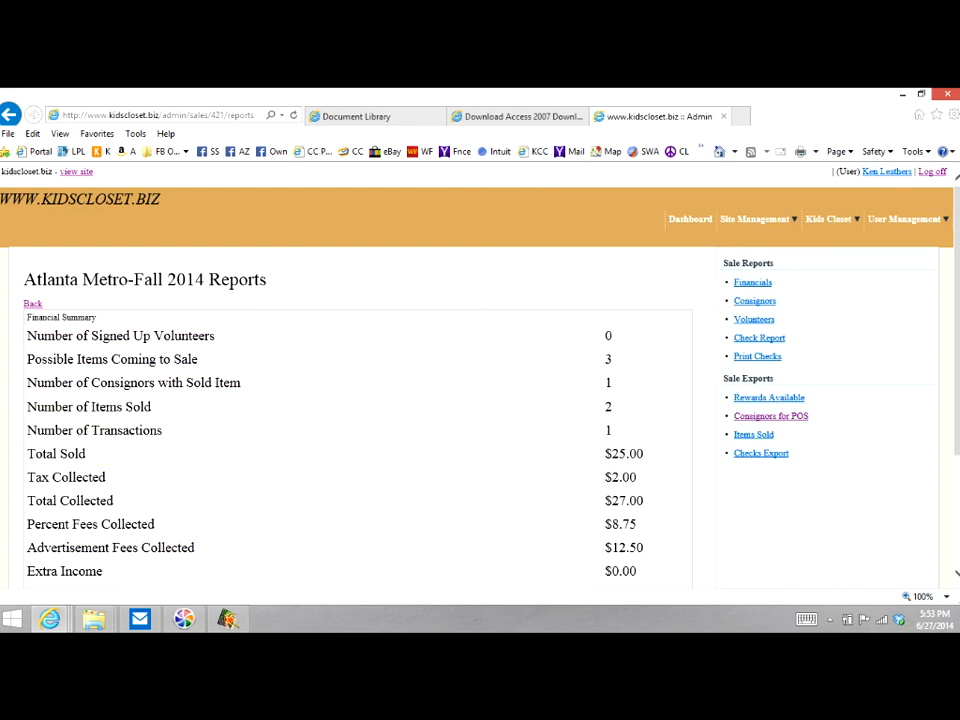
{"action": "left_click", "coordinate": [32, 303]}
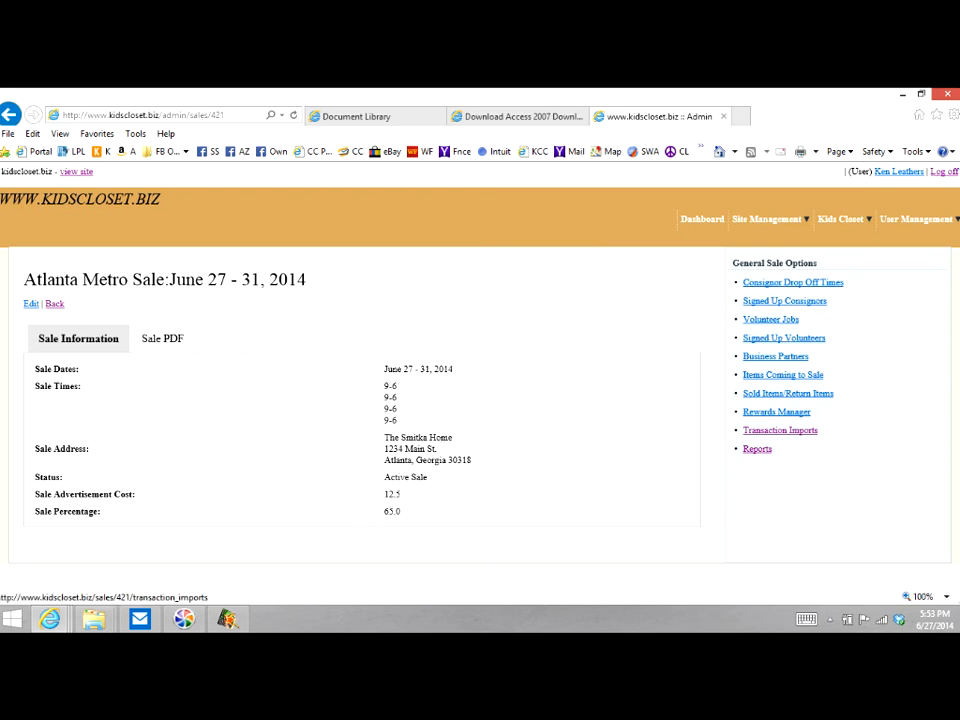
{"action": "left_click", "coordinate": [780, 430]}
{"action": "left_click", "coordinate": [674, 423]}
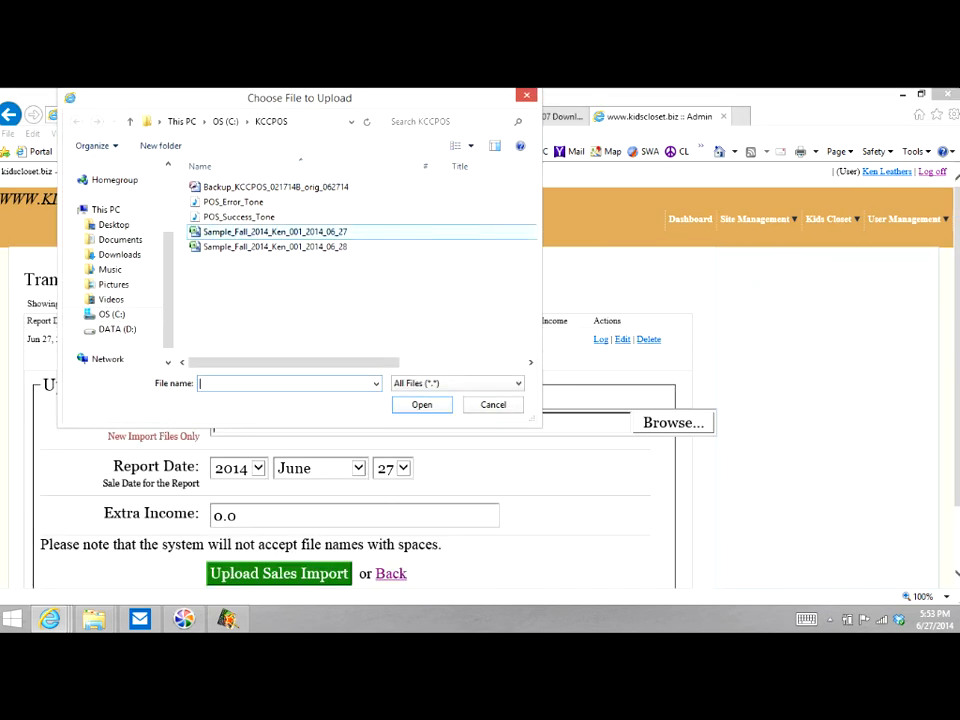
{"action": "left_click", "coordinate": [260, 246]}
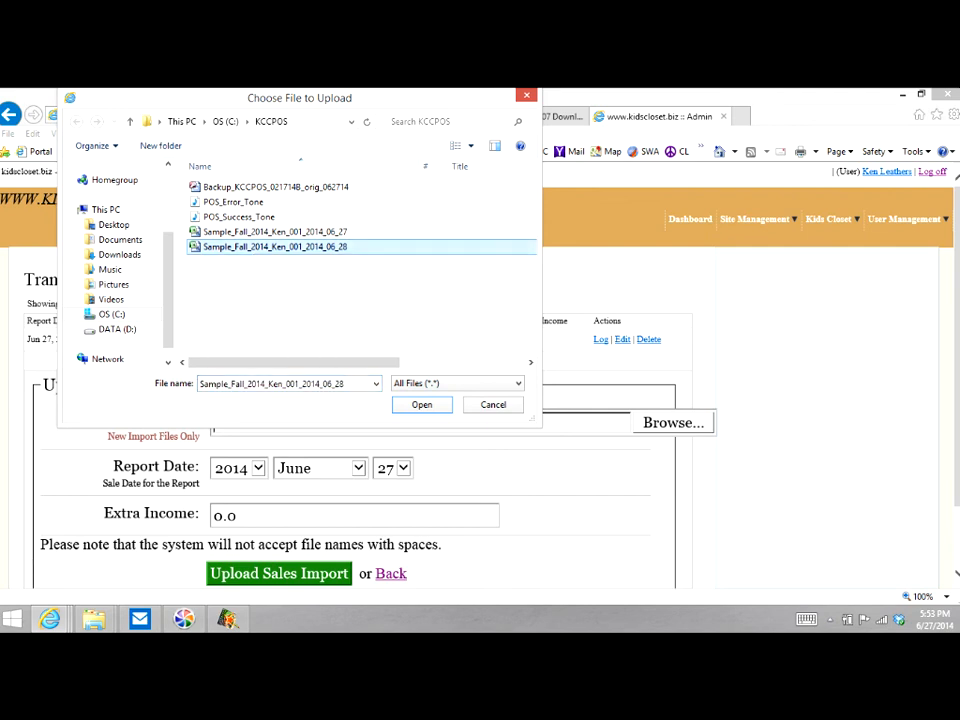
{"action": "left_click", "coordinate": [422, 405]}
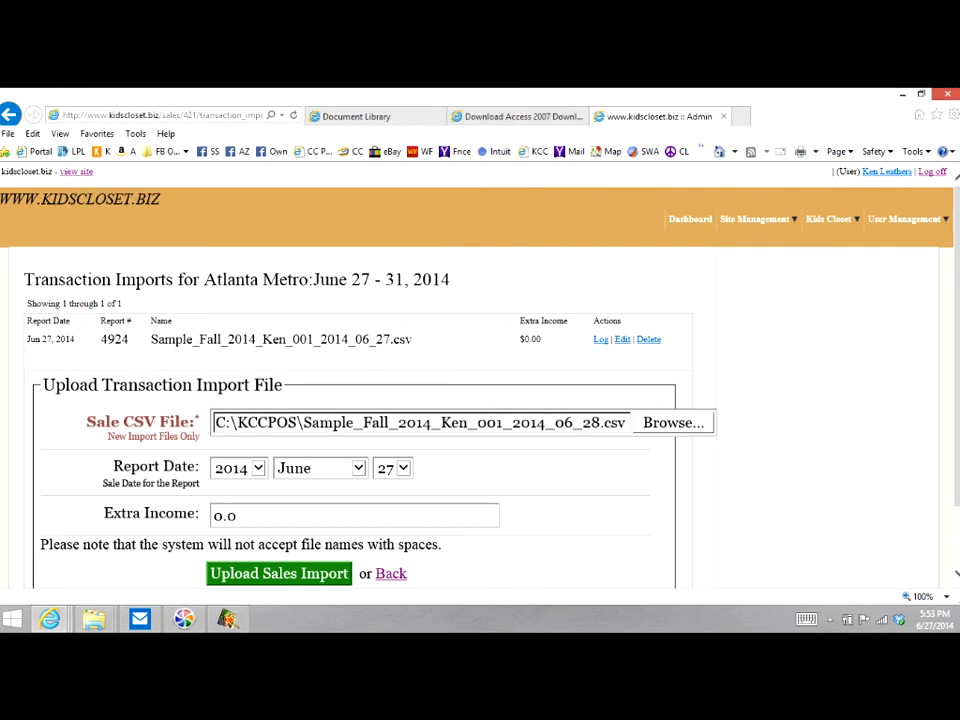
{"action": "left_click", "coordinate": [279, 574]}
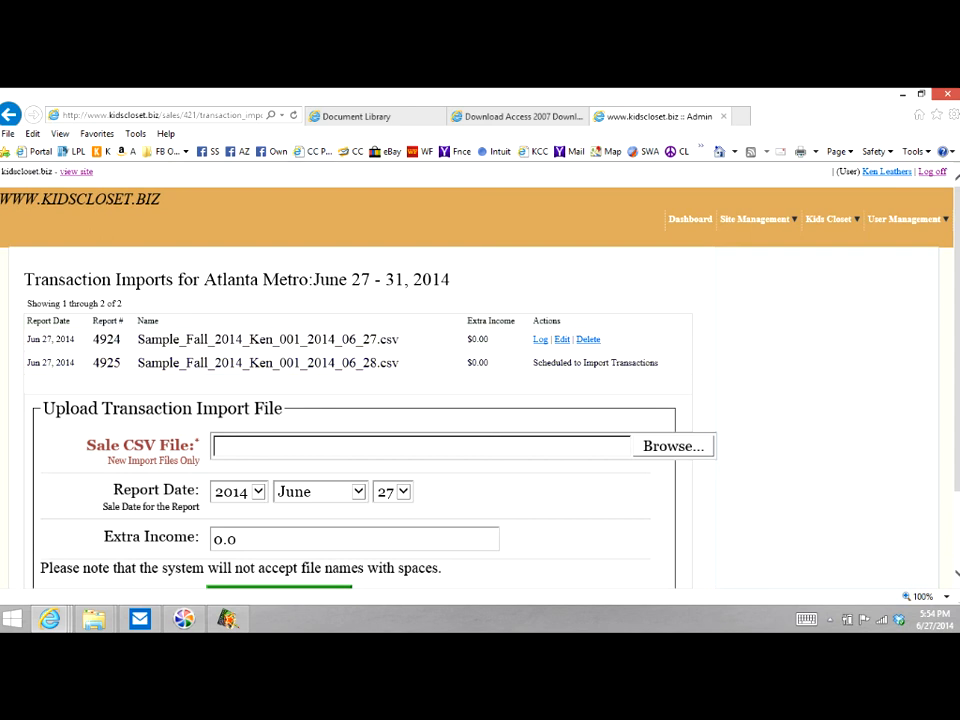
{"action": "left_click", "coordinate": [293, 115]}
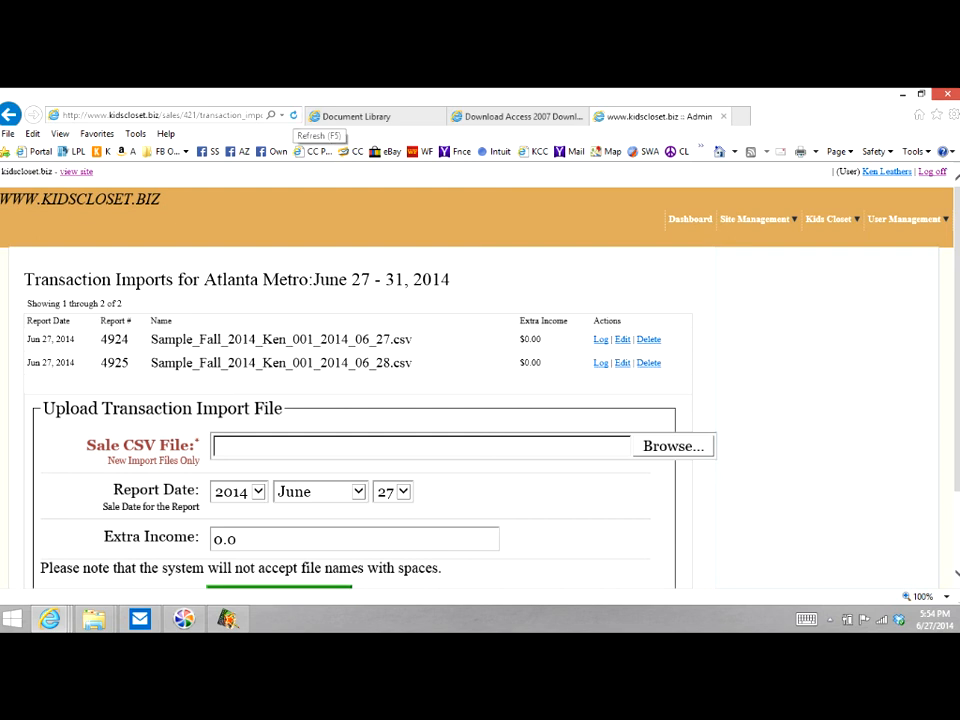
- Return to the Atlanta Metro sale page and open its reports to check the financial summary
{"action": "scroll", "coordinate": [480, 380], "scroll_direction": "down", "scroll_amount": 2}
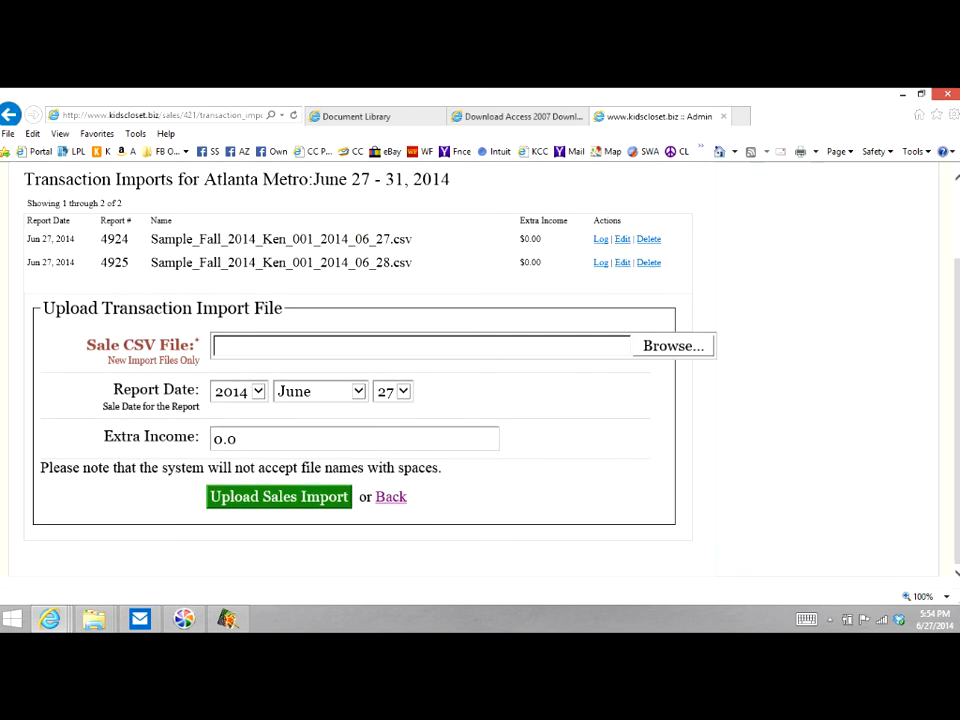
{"action": "left_click", "coordinate": [390, 497]}
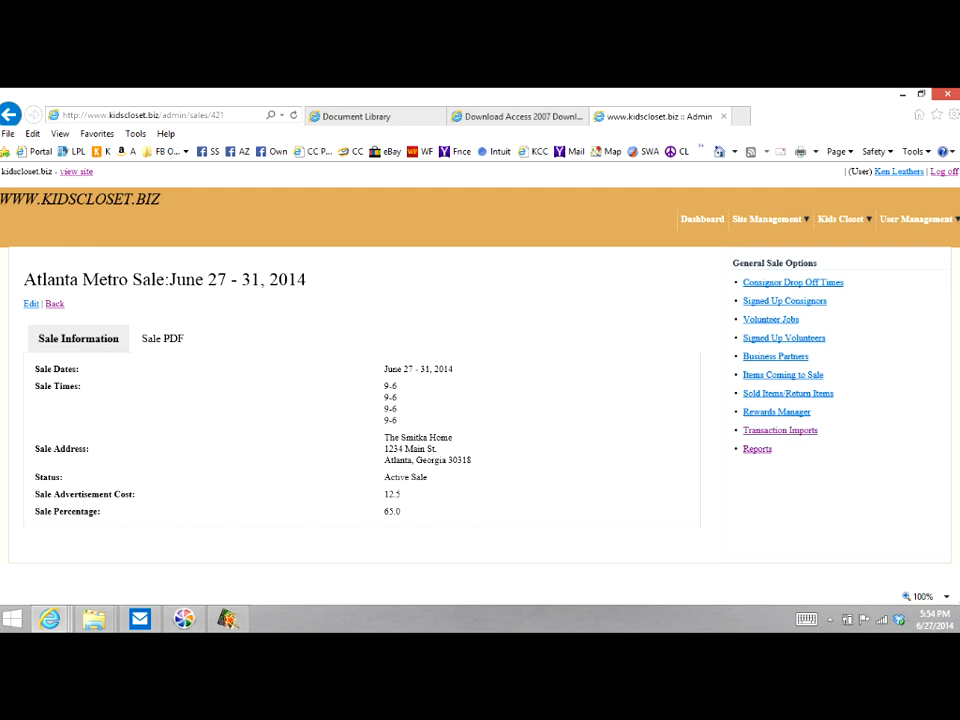
{"action": "left_click", "coordinate": [757, 448]}
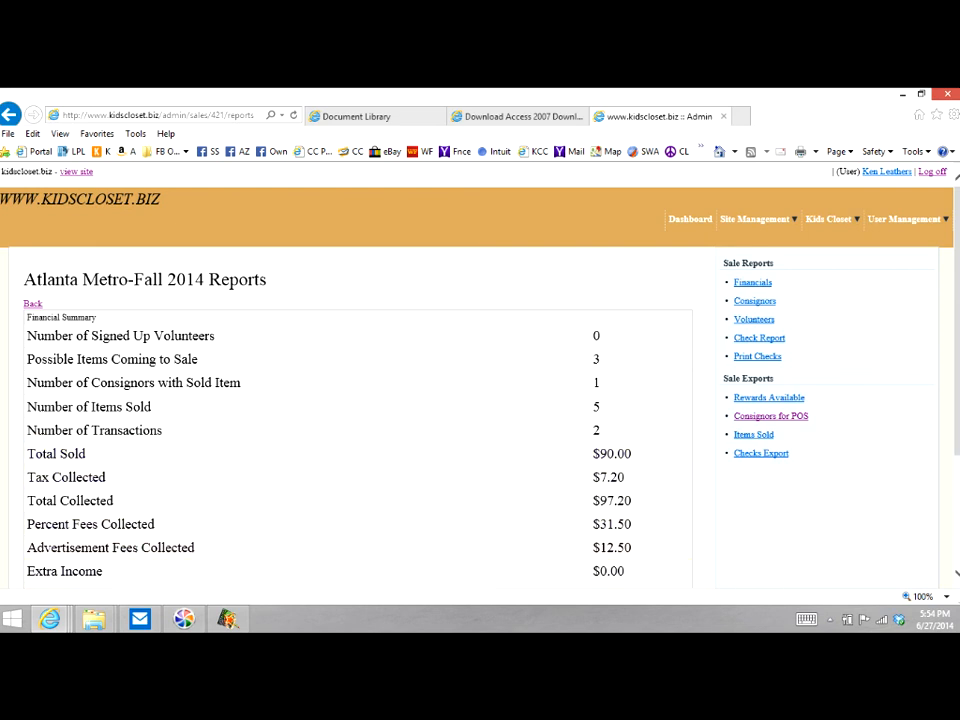
{"action": "left_click", "coordinate": [50, 619]}
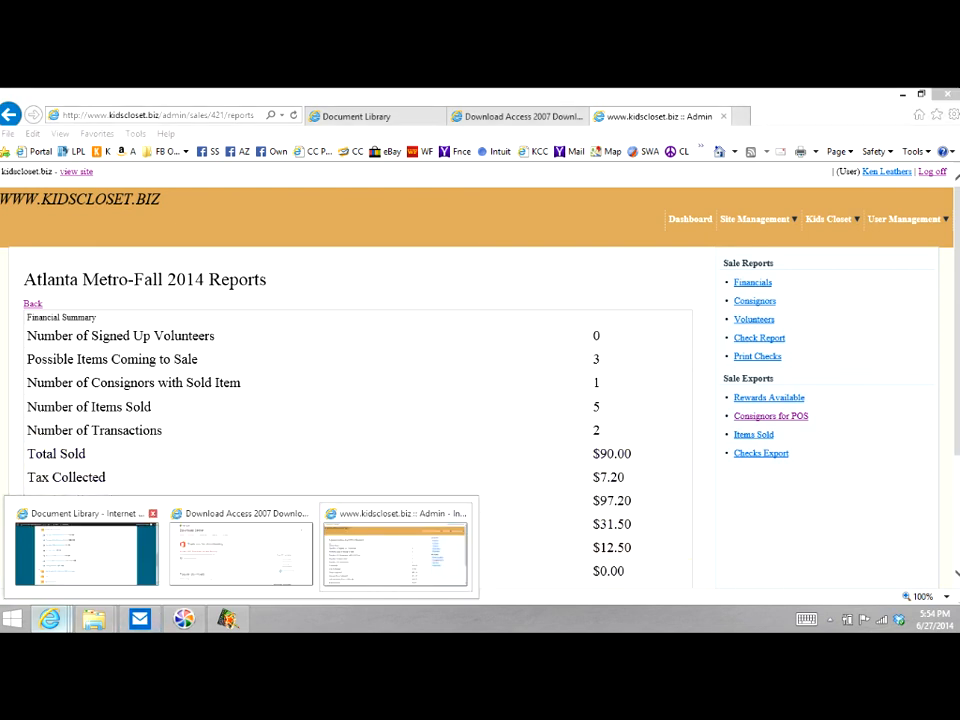